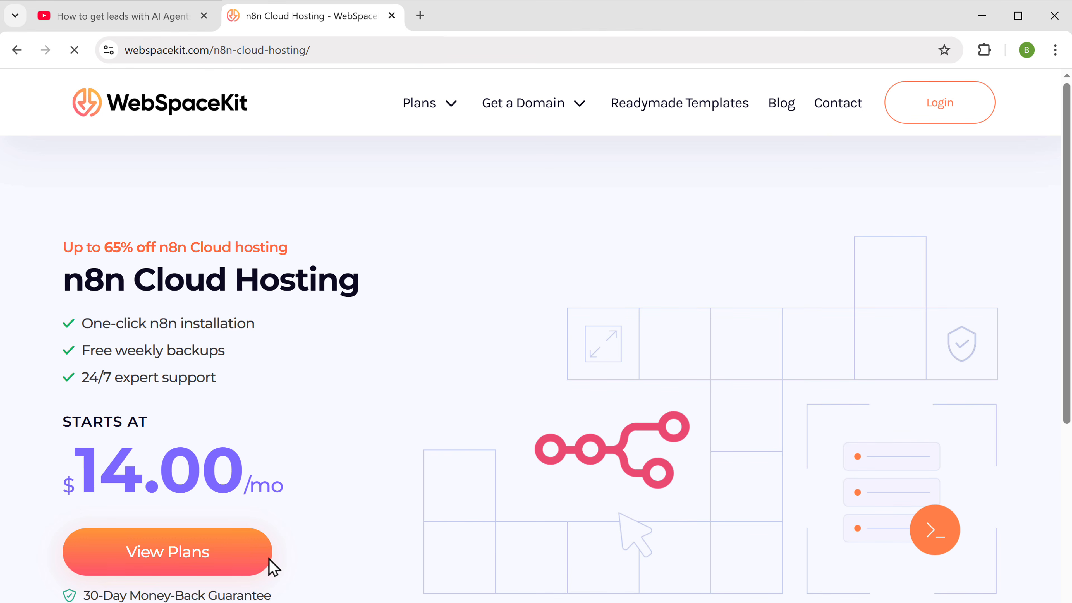
Choose the n8n Self Hosted plan and select the 12 Months billing period for the order
{"action": "left_click", "coordinate": [269, 562]}
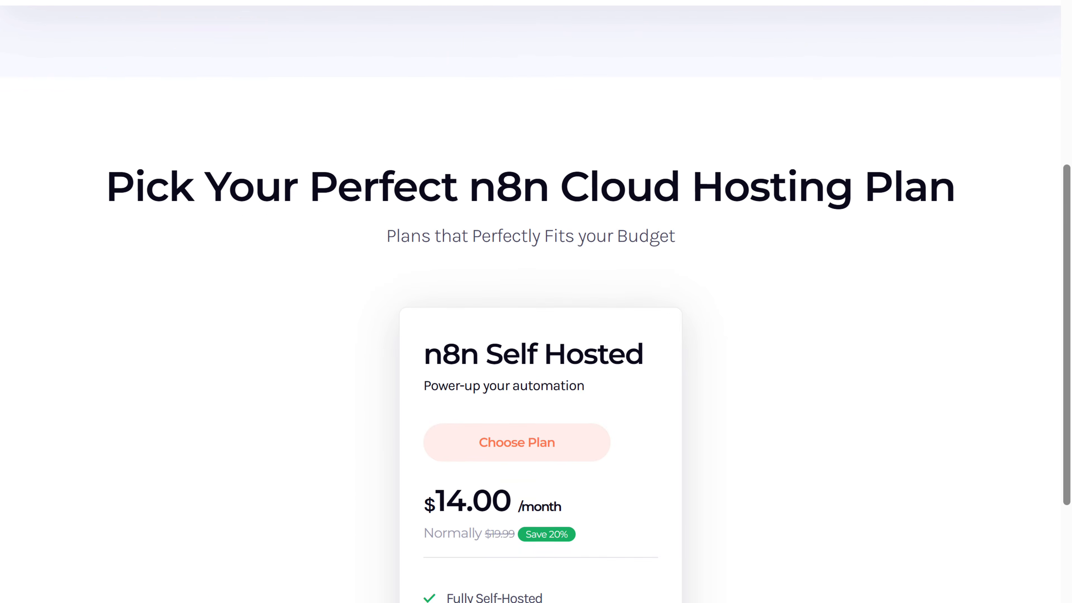
{"action": "scroll", "coordinate": [252, 494], "scroll_direction": "down", "scroll_amount": 4}
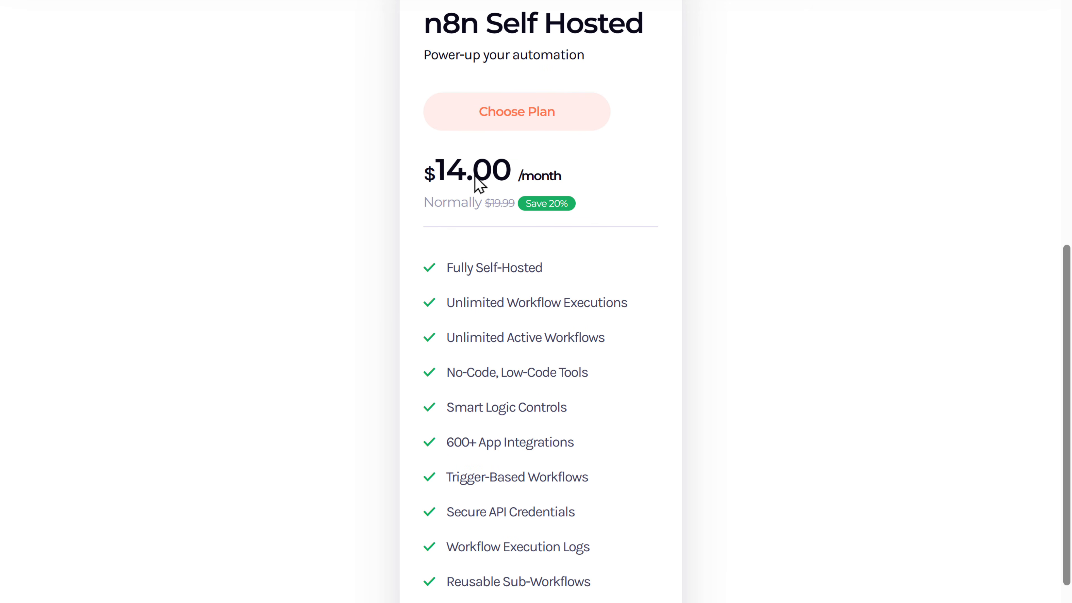
{"action": "left_click", "coordinate": [514, 118]}
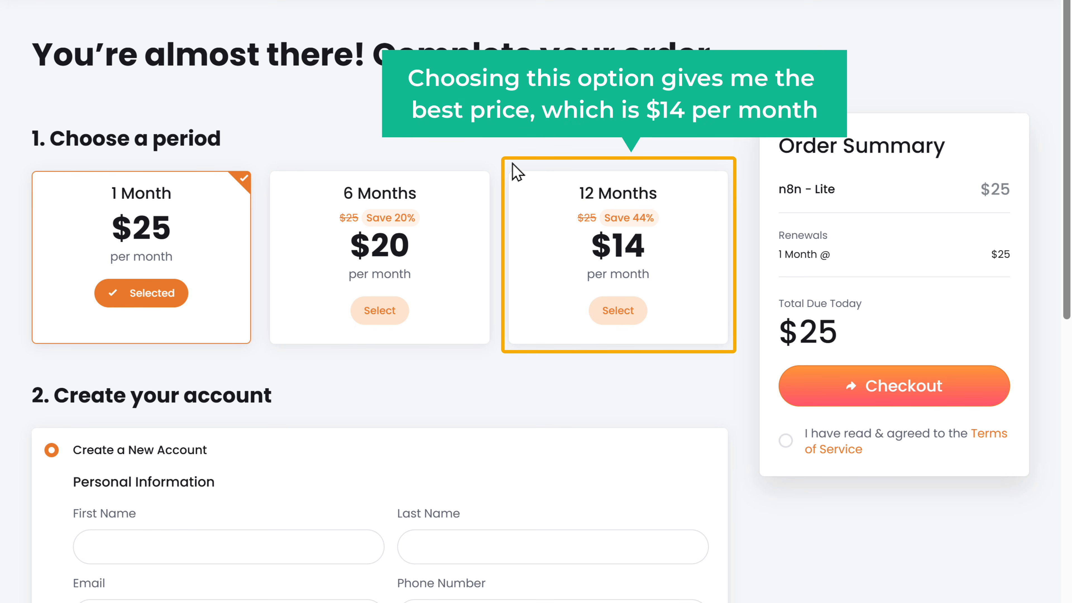
{"action": "left_click", "coordinate": [619, 312]}
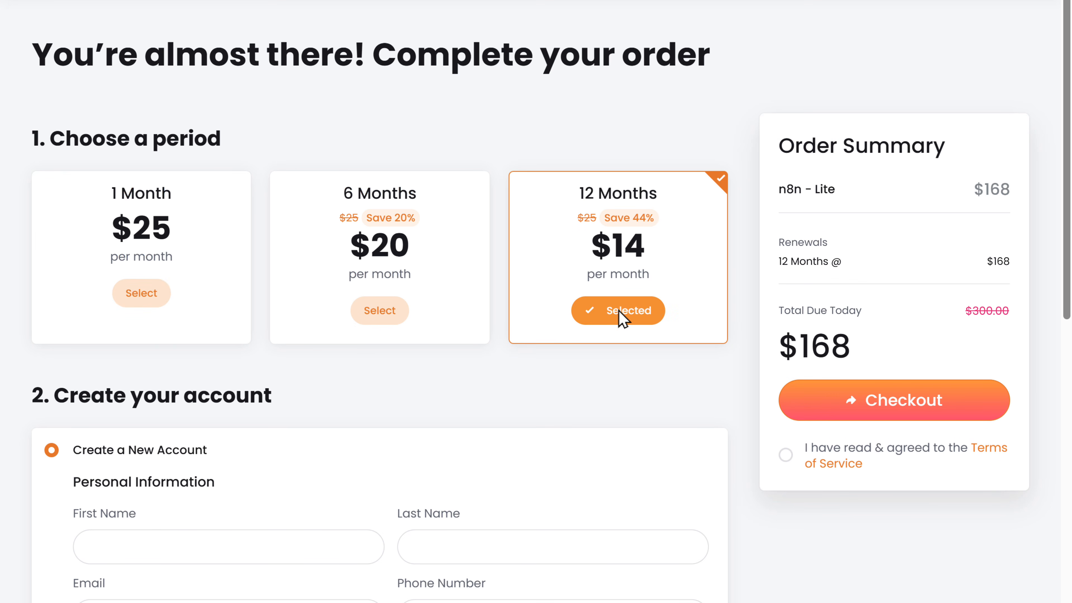
Fill in the personal, billing, account password and payment card details, agree to the Terms of Service, and check out
{"action": "scroll", "coordinate": [618, 311], "scroll_direction": "down", "scroll_amount": 5}
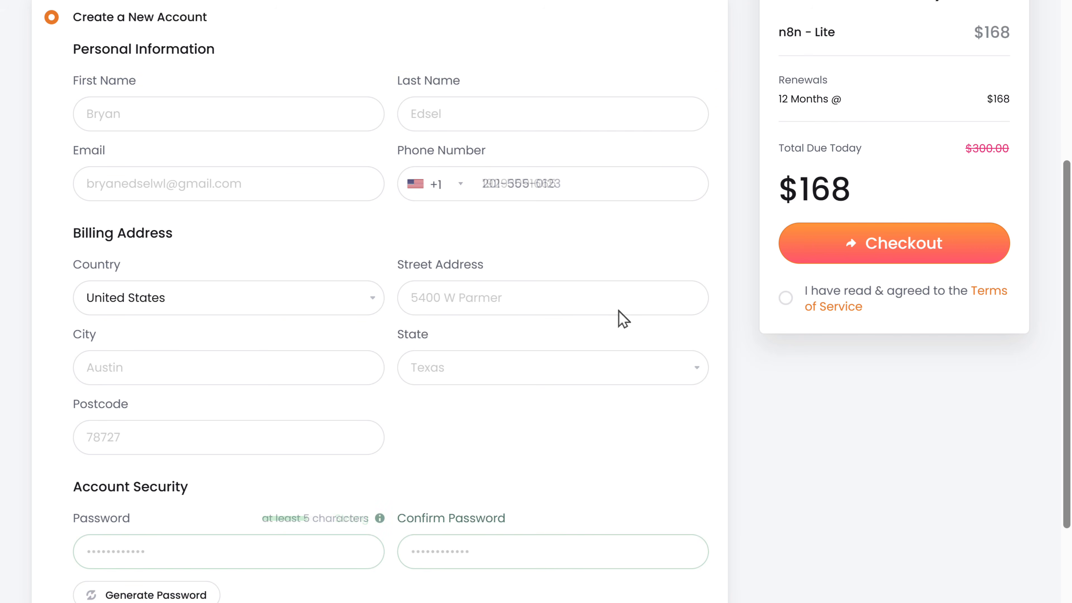
{"action": "scroll", "coordinate": [622, 320], "scroll_direction": "down", "scroll_amount": 2}
{"action": "scroll", "coordinate": [378, 301], "scroll_direction": "down", "scroll_amount": 6}
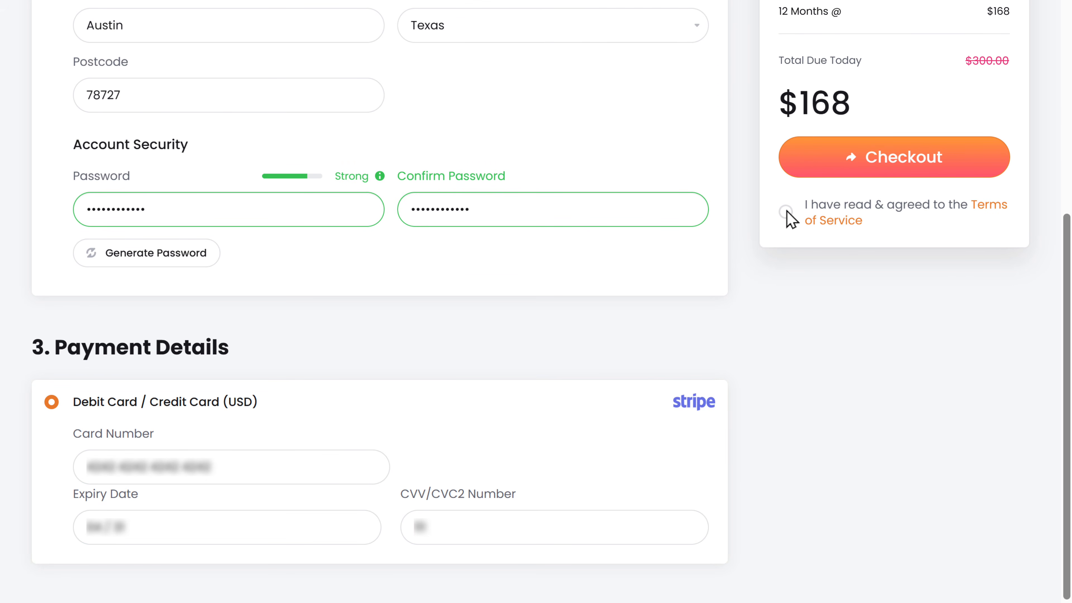
{"action": "left_click", "coordinate": [786, 209]}
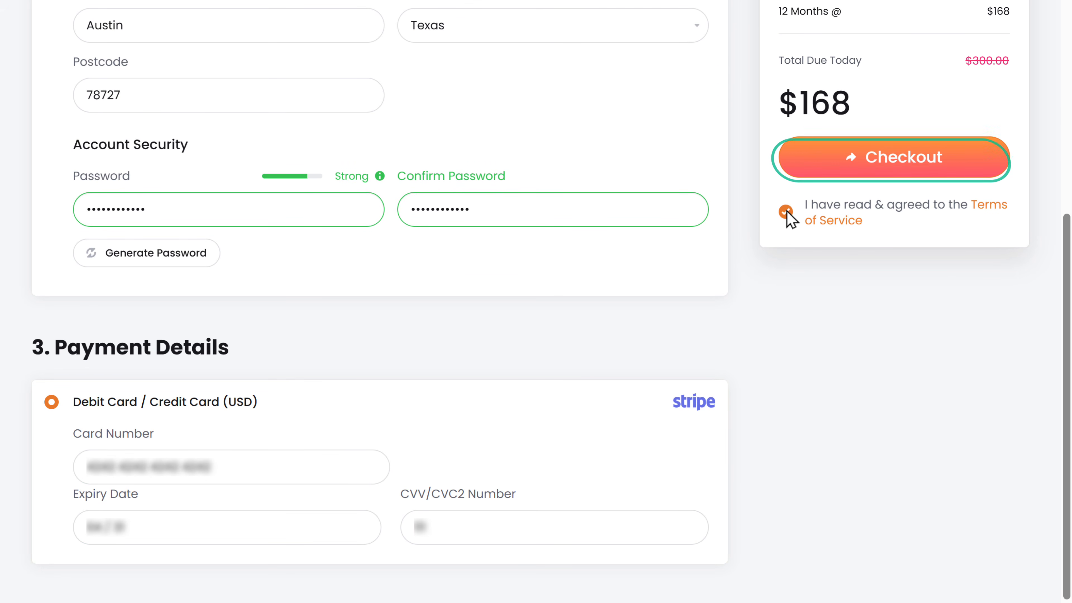
{"action": "left_click", "coordinate": [901, 163]}
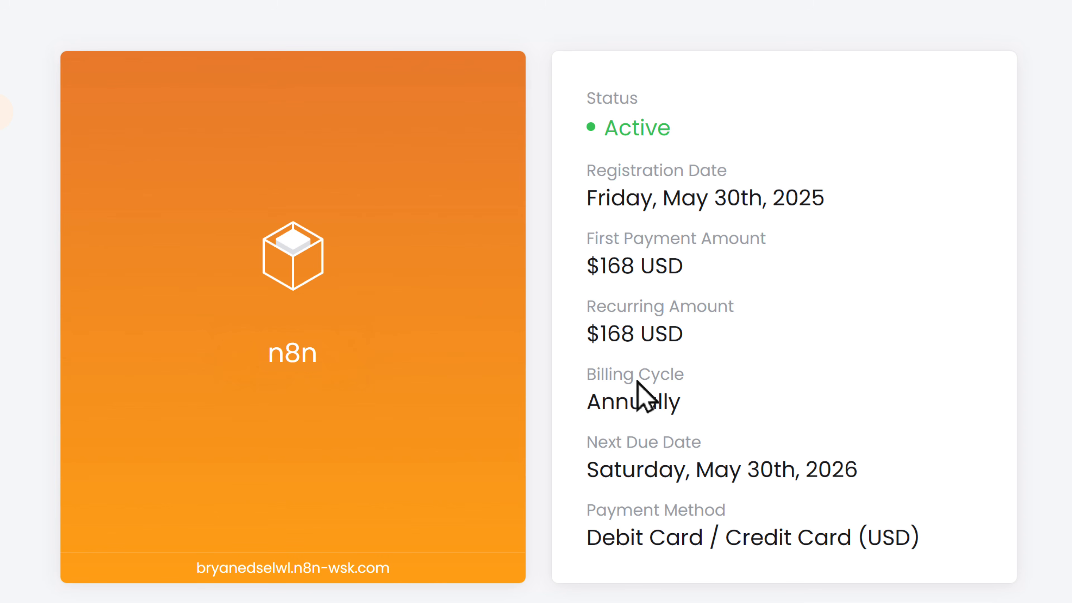
Launch the new n8n instance's setup and submit the owner account with the email, first name, last name and password
{"action": "scroll", "coordinate": [638, 384], "scroll_direction": "down", "scroll_amount": 10}
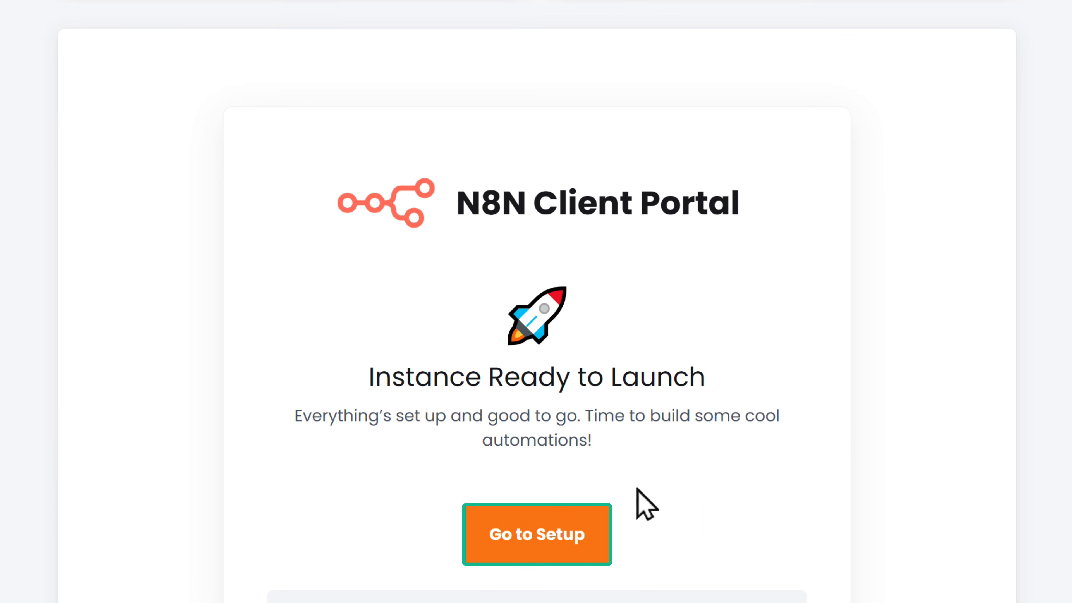
{"action": "left_click", "coordinate": [543, 531]}
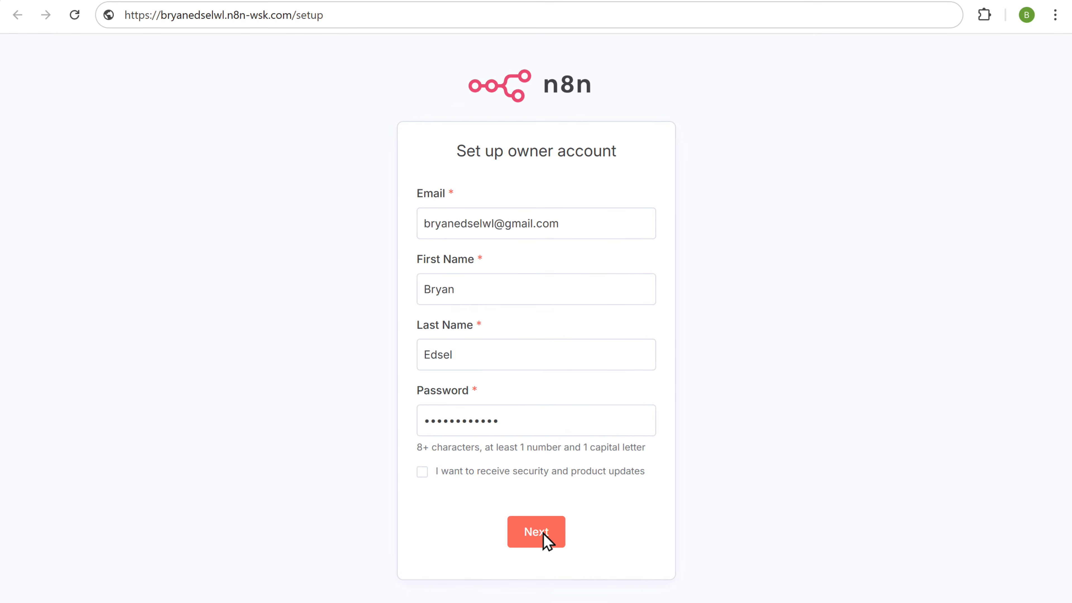
{"action": "left_click", "coordinate": [536, 531]}
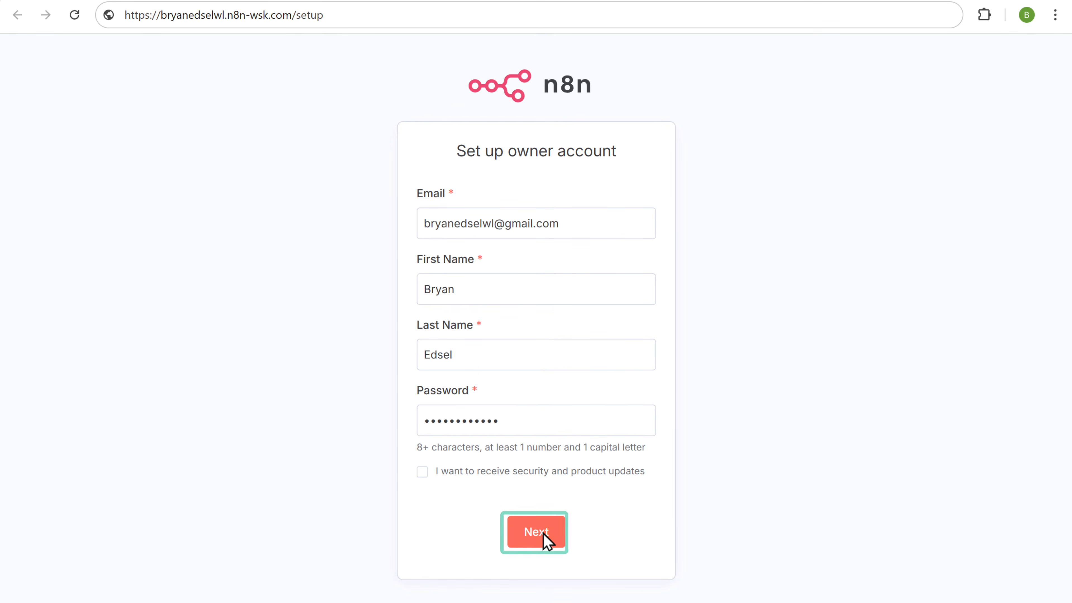
{"action": "left_click", "coordinate": [536, 531]}
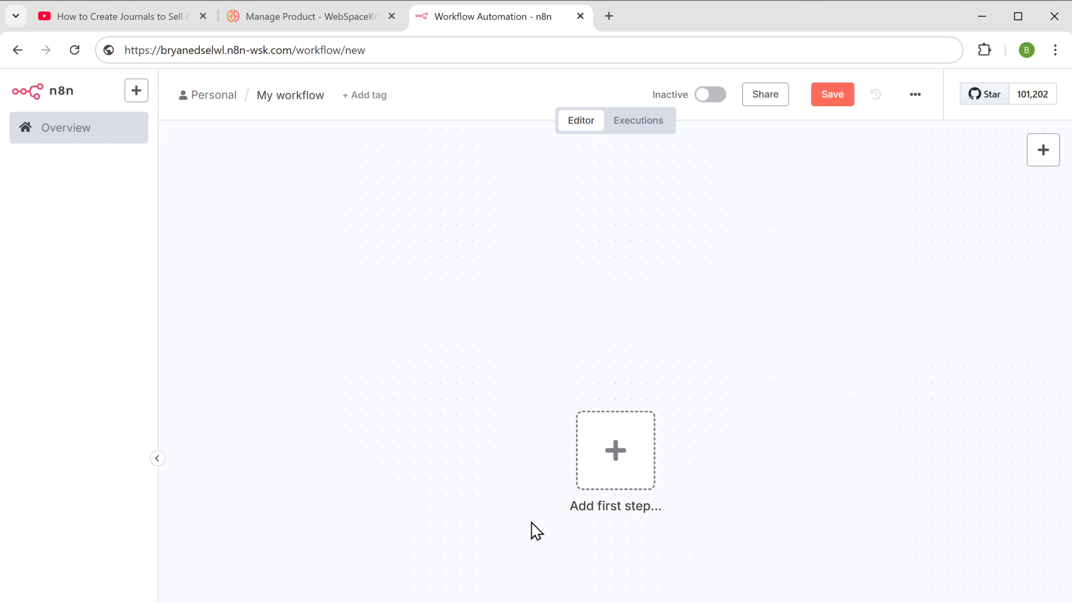
Download the Lead Generation Agent (Voice + Telegram) and Lead Scraping Agent workflows from the WebSpaceKit client area
{"action": "left_click", "coordinate": [312, 21]}
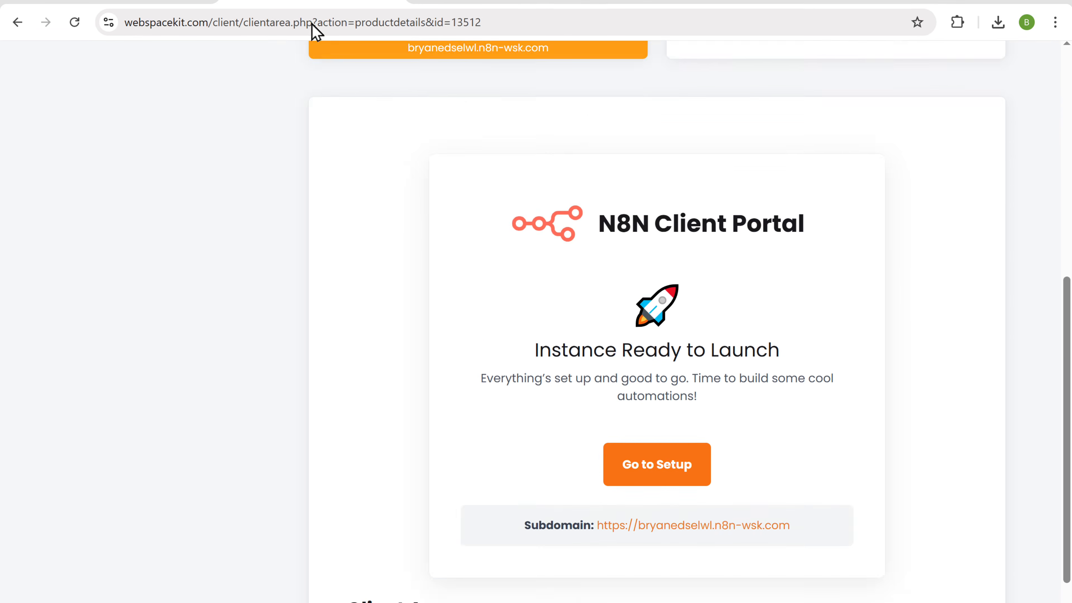
{"action": "scroll", "coordinate": [438, 372], "scroll_direction": "down", "scroll_amount": 2}
{"action": "left_click_drag", "start_coordinate": [516, 335], "coordinate": [516, 453]}
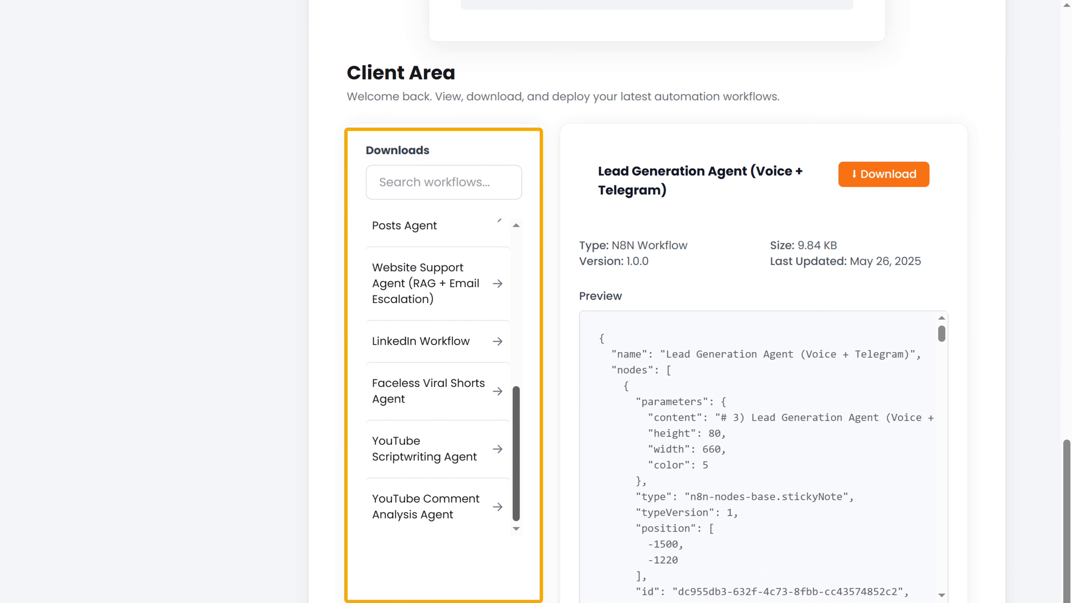
{"action": "scroll", "coordinate": [439, 372], "scroll_direction": "up", "scroll_amount": 5}
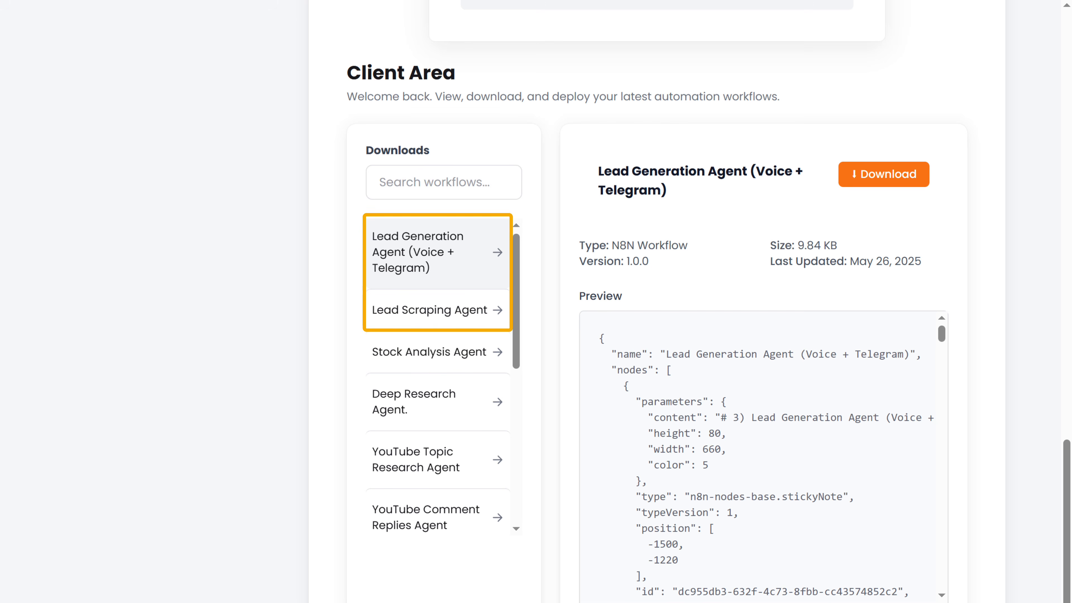
{"action": "left_click", "coordinate": [887, 176]}
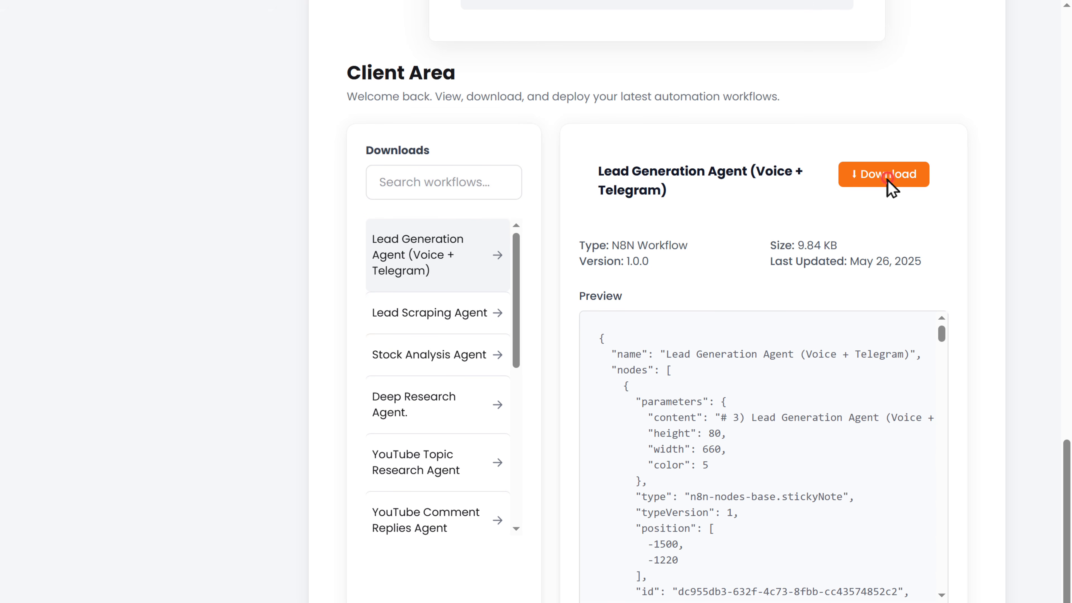
{"action": "left_click", "coordinate": [424, 328]}
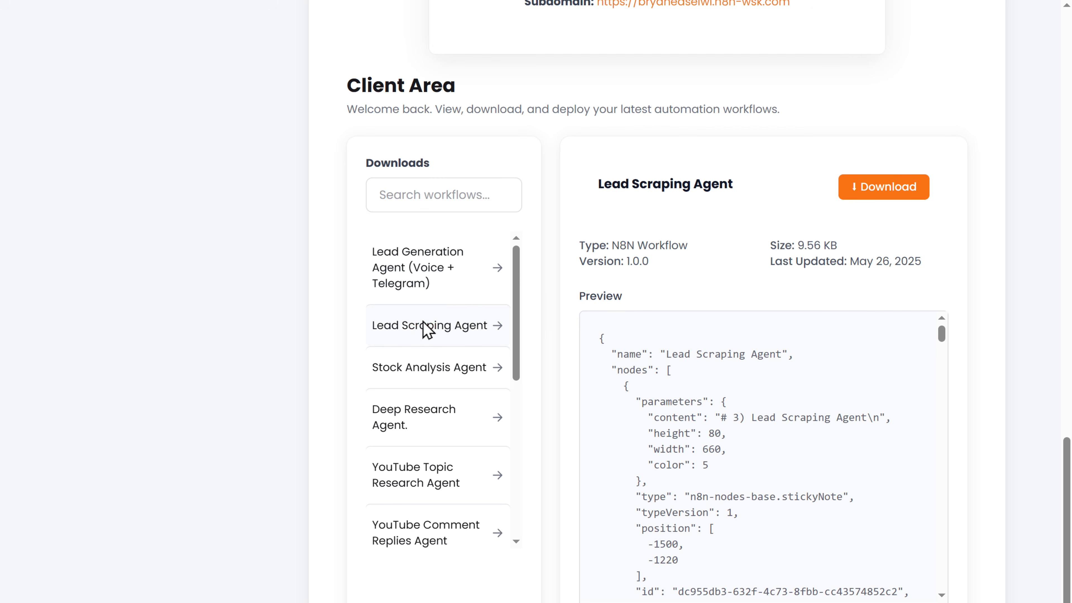
{"action": "left_click", "coordinate": [887, 190]}
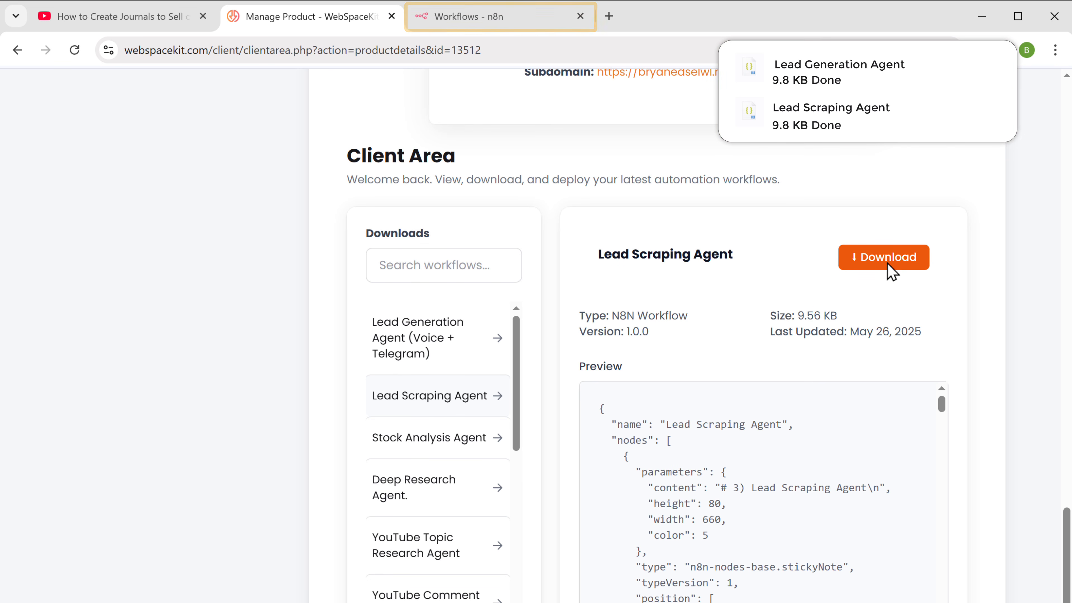
Switch to n8n, start a workflow from scratch and import Lead Generation (Template).json into it
{"action": "left_click", "coordinate": [496, 19]}
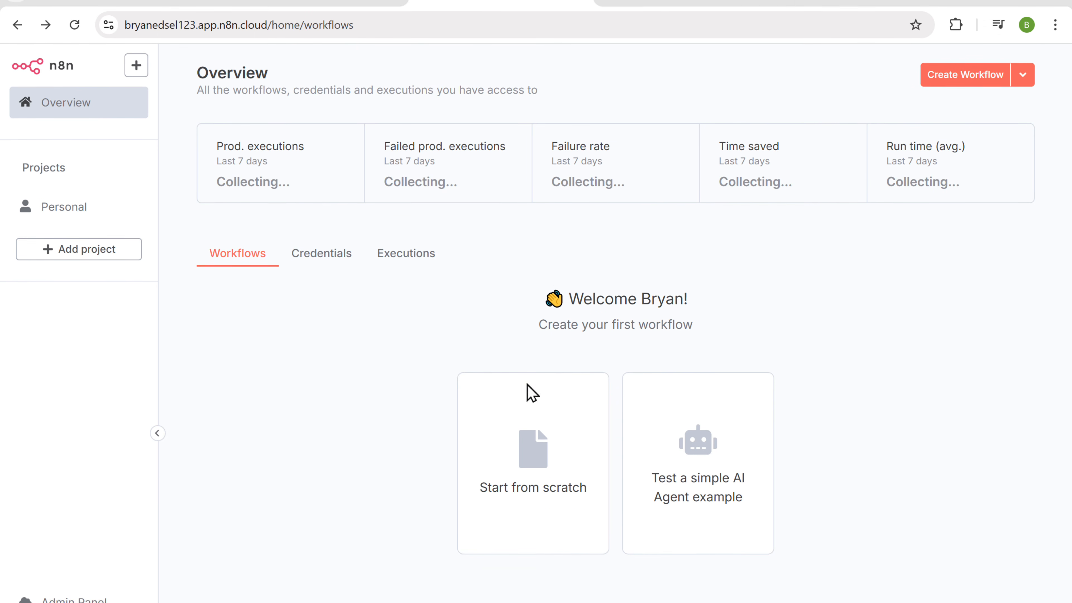
{"action": "left_click", "coordinate": [533, 463]}
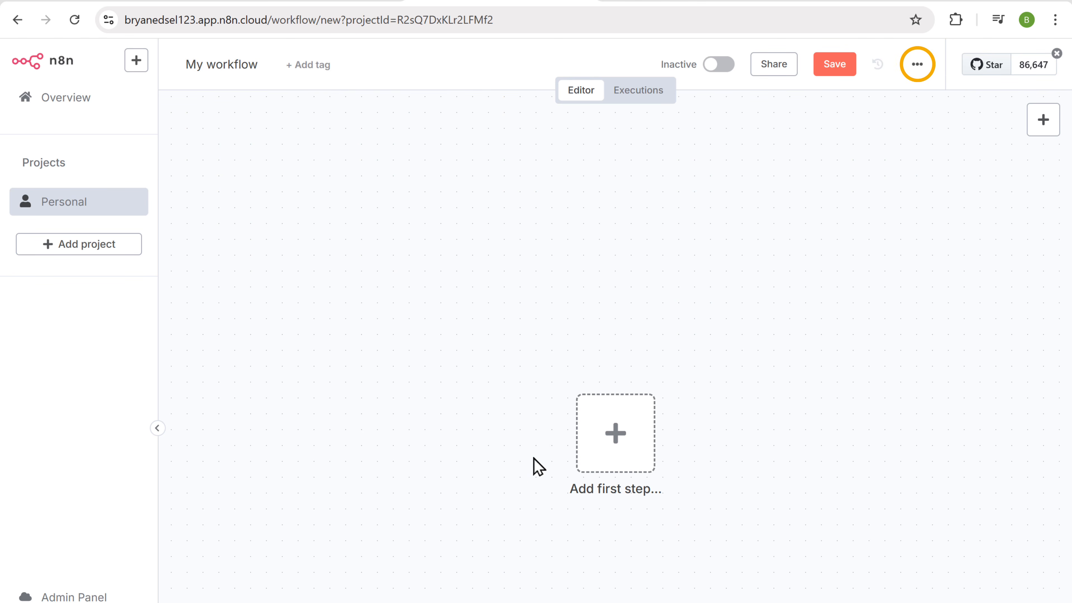
{"action": "left_click", "coordinate": [917, 65]}
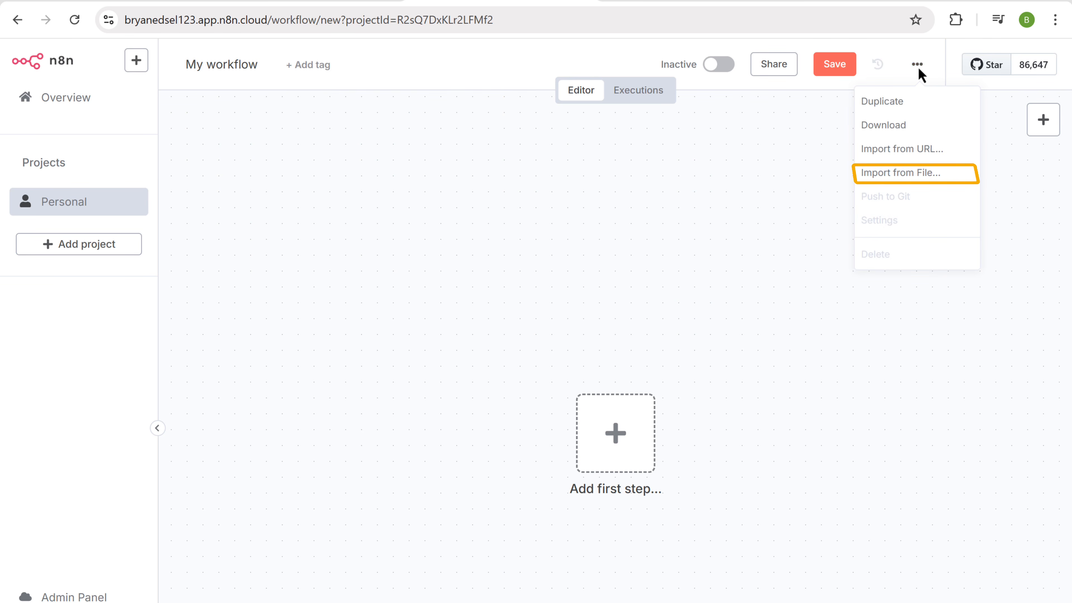
{"action": "left_click", "coordinate": [892, 175]}
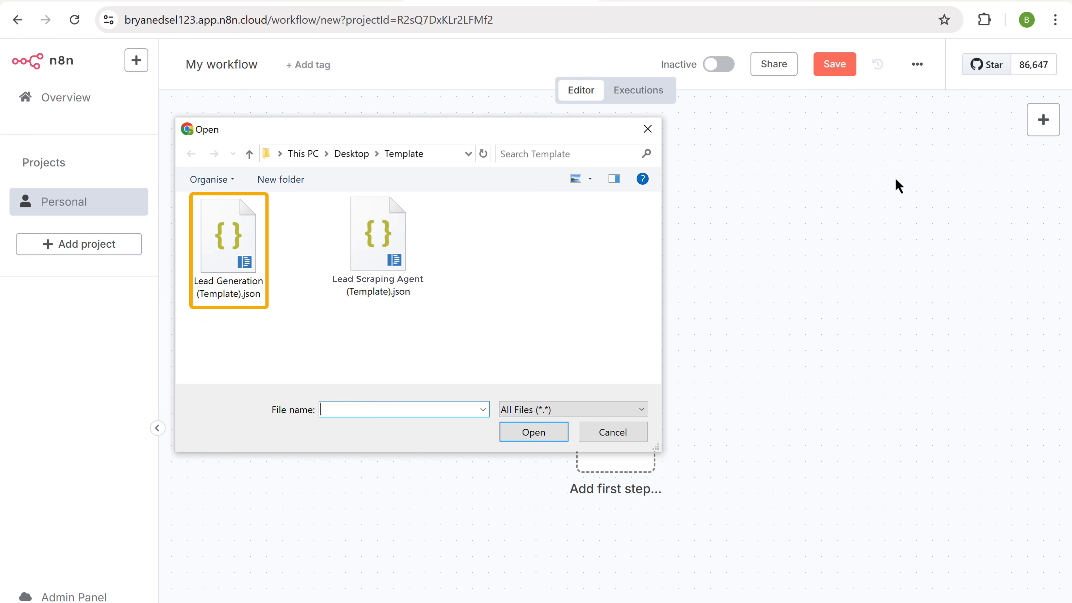
{"action": "left_click", "coordinate": [228, 235]}
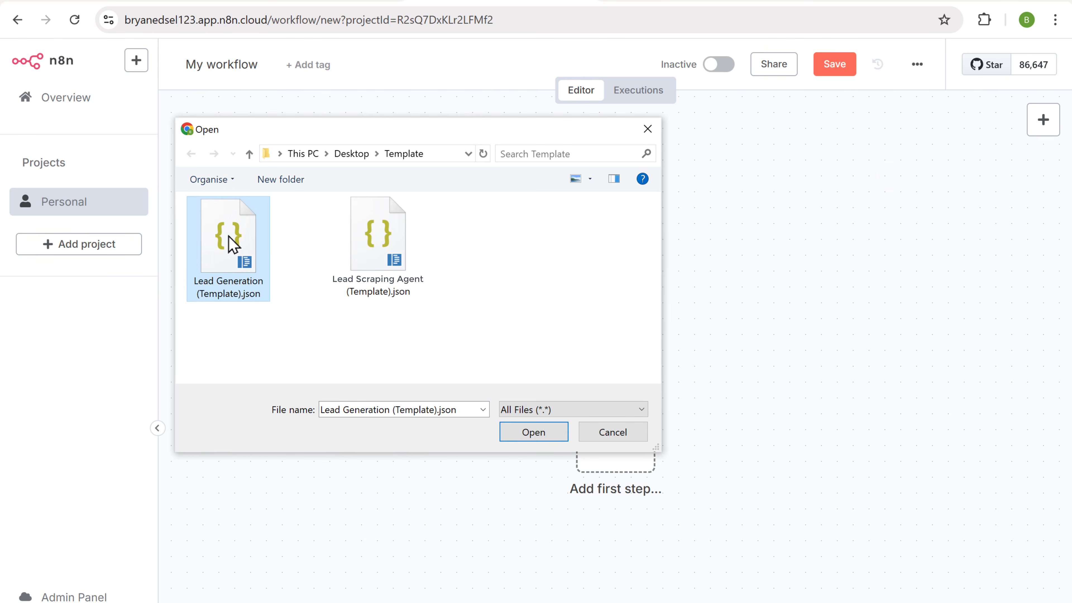
{"action": "left_click", "coordinate": [534, 439]}
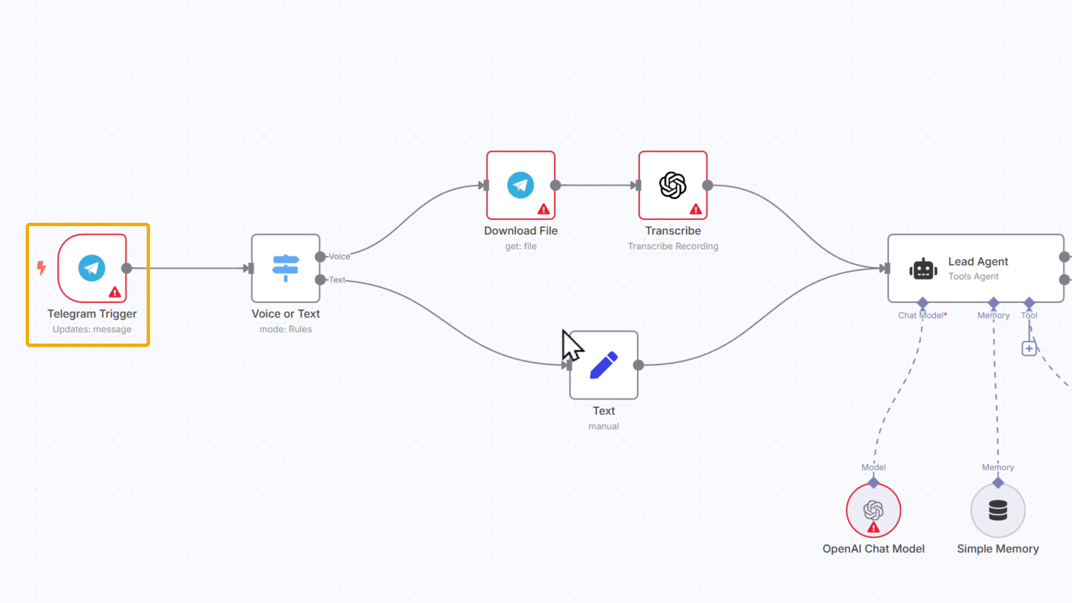
Open the Telegram Trigger node and start creating a new credential for it
{"action": "double_click", "coordinate": [95, 272]}
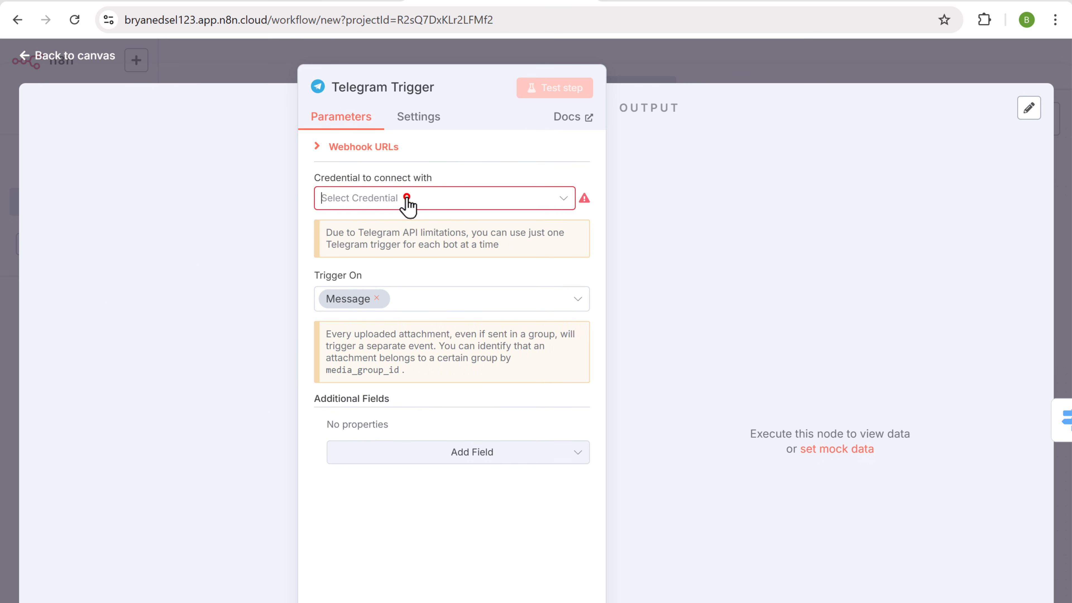
{"action": "left_click", "coordinate": [406, 197]}
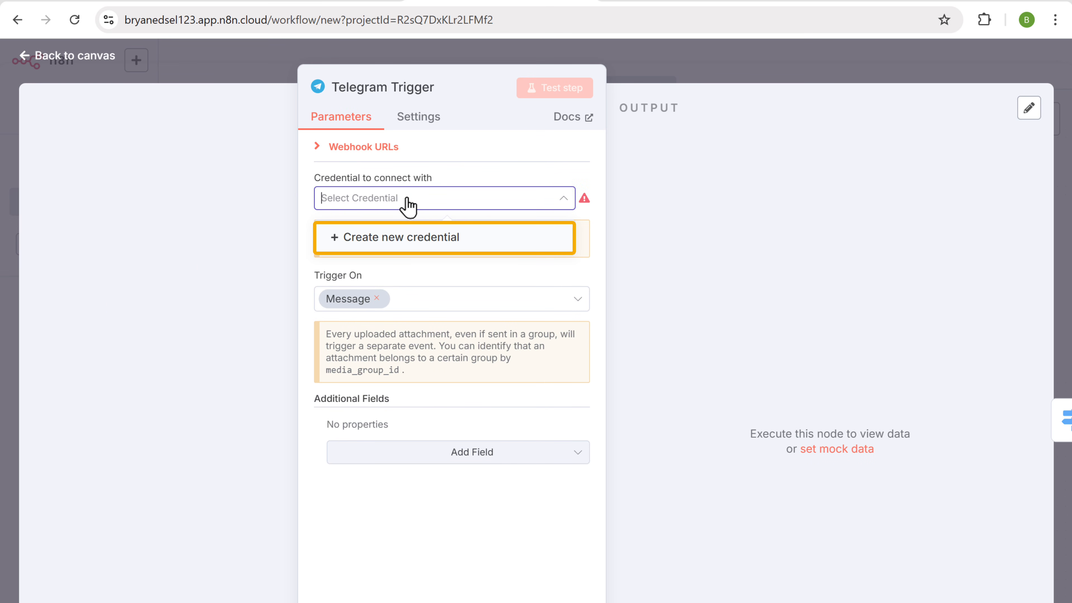
{"action": "left_click", "coordinate": [389, 240]}
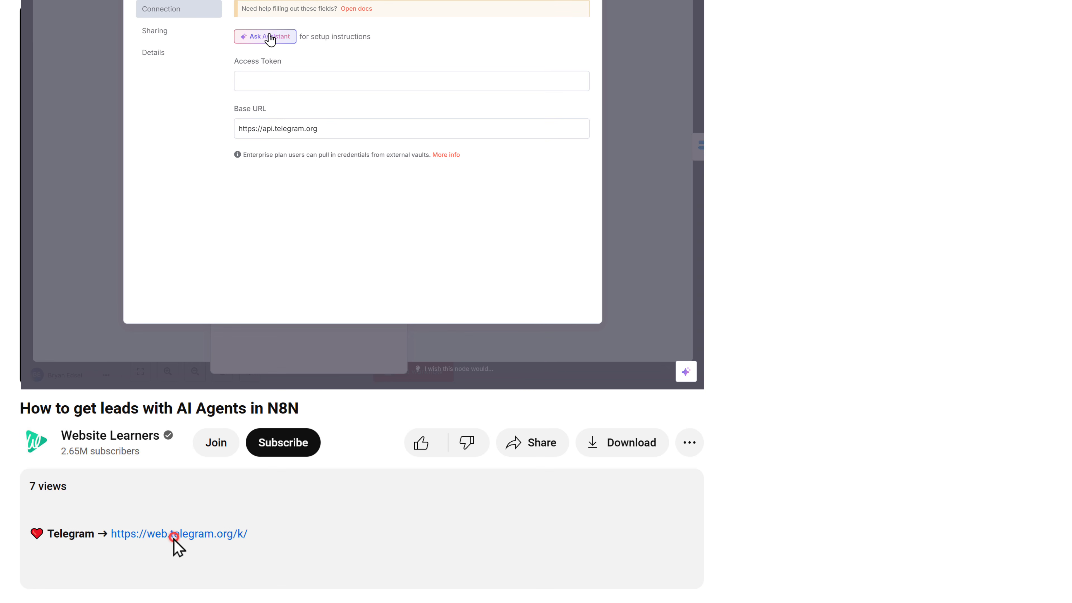
Open Telegram Web from the video description and sign in with India as country and the account's phone number
{"action": "left_click", "coordinate": [174, 535]}
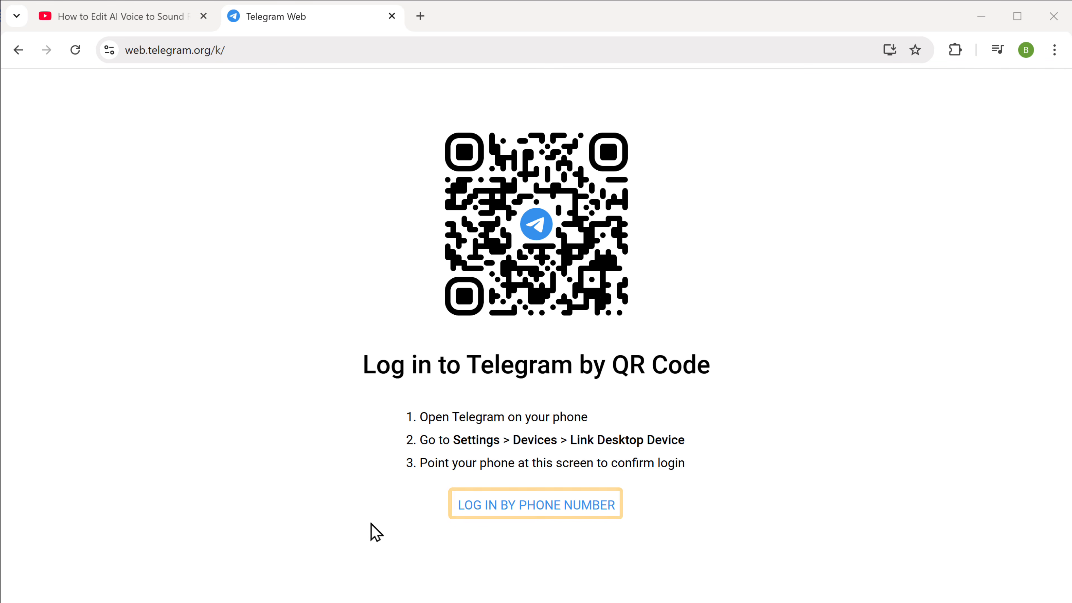
{"action": "left_click", "coordinate": [533, 511]}
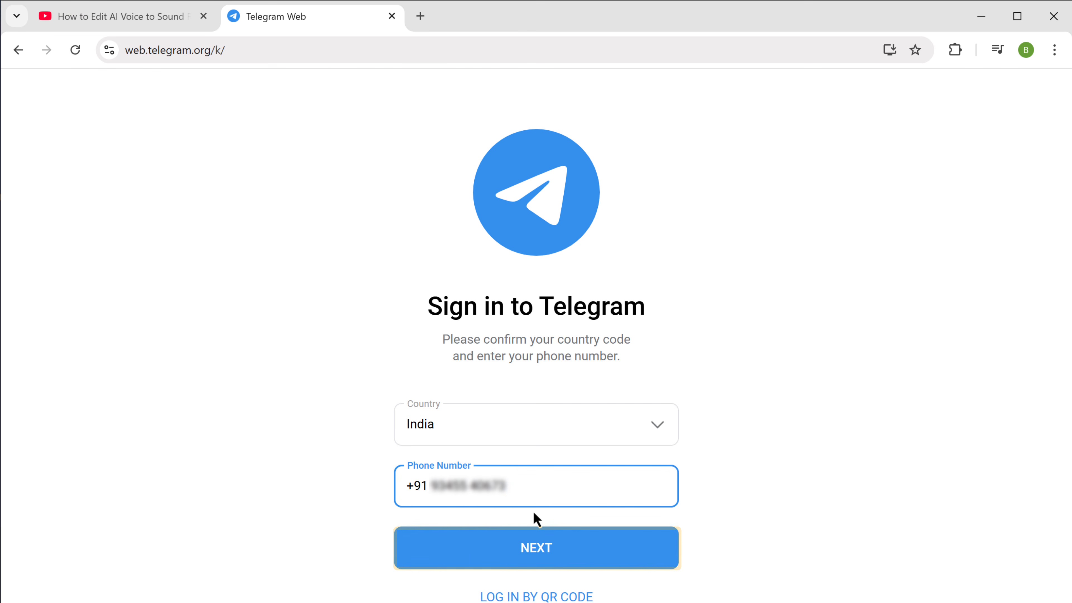
{"action": "left_click", "coordinate": [539, 565]}
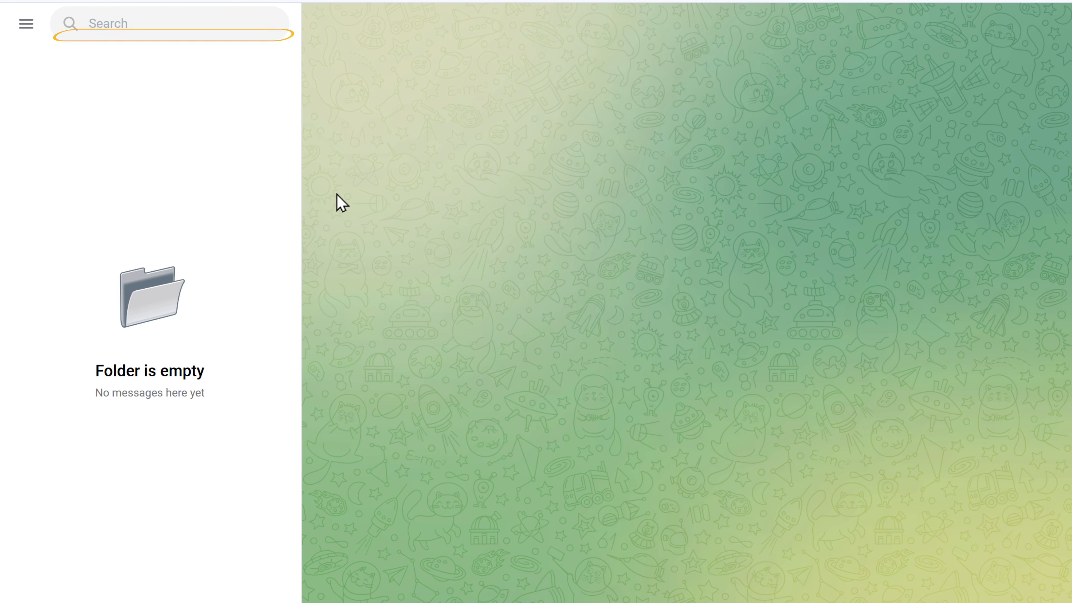
Start a chat with the verified BotFather account and request a new bot with the /newbot command
{"action": "left_click", "coordinate": [91, 24]}
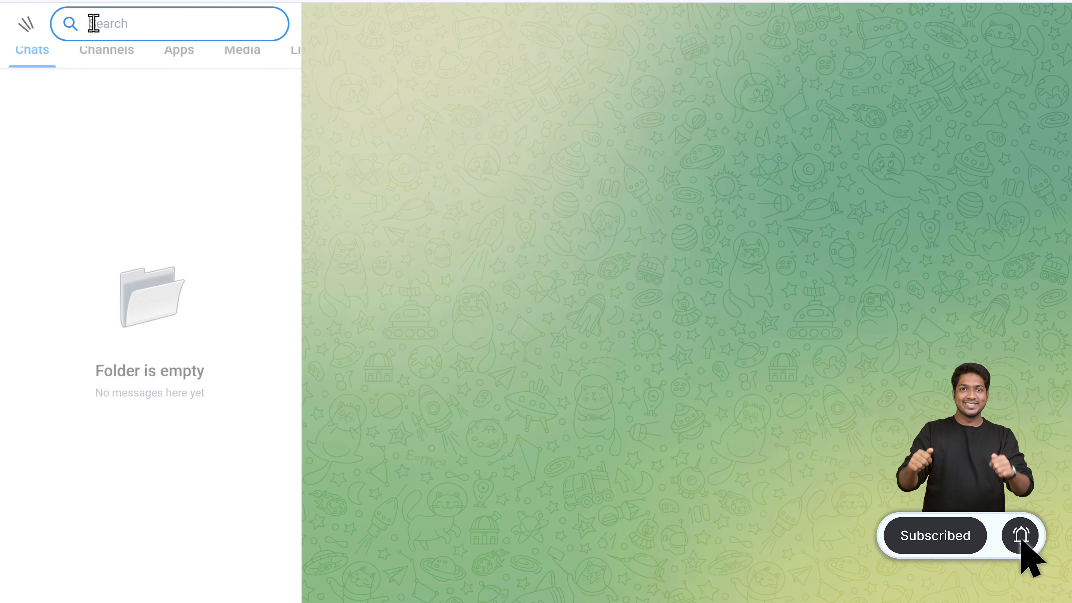
{"action": "type", "text": "Botfather"}
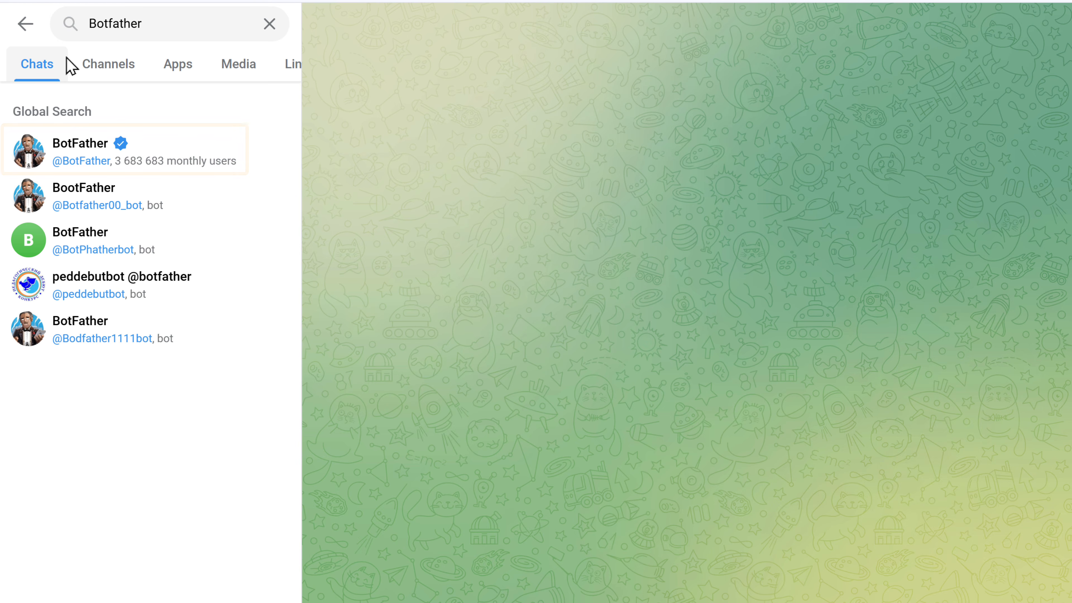
{"action": "left_click", "coordinate": [126, 174]}
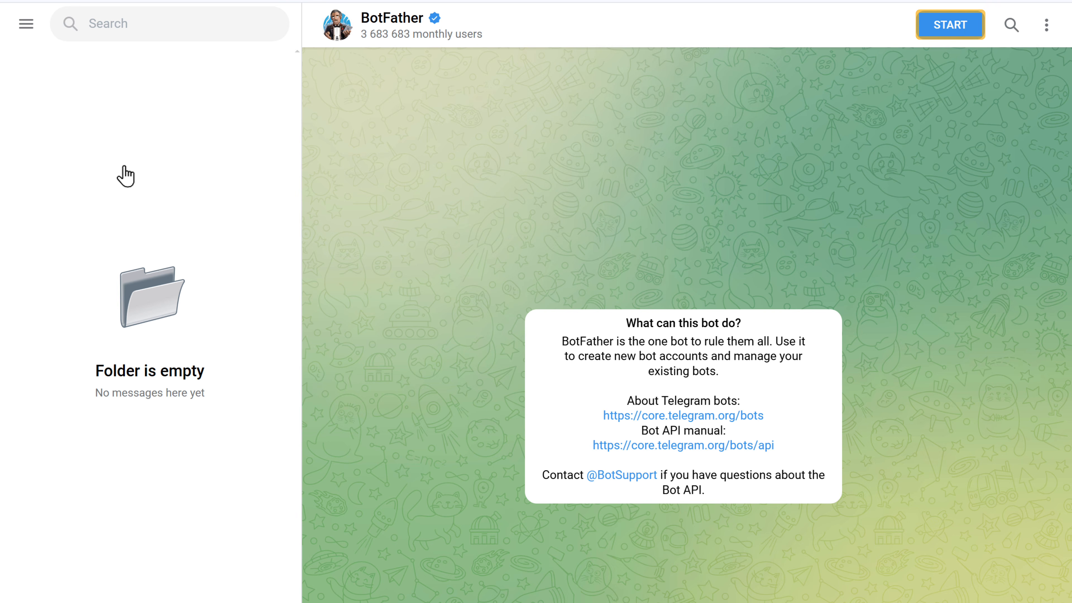
{"action": "left_click", "coordinate": [954, 34]}
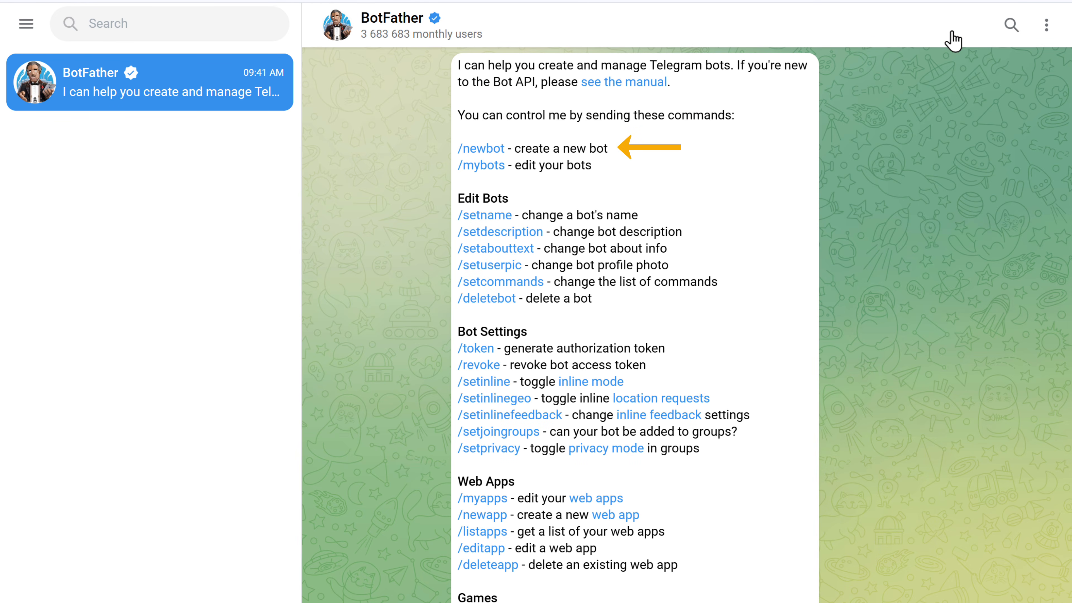
{"action": "left_click", "coordinate": [485, 150]}
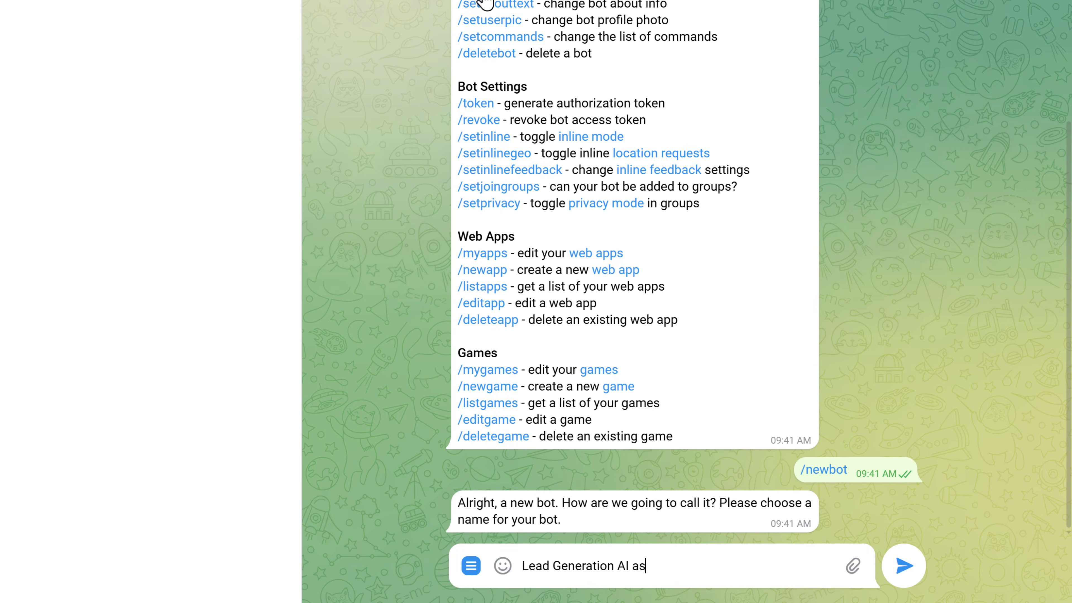
Name the new bot "Lead Generation AI assistant" and give it the username lead_generation_ai_assistant_bot
{"action": "type", "text": "sistant"}
{"action": "left_click", "coordinate": [904, 571]}
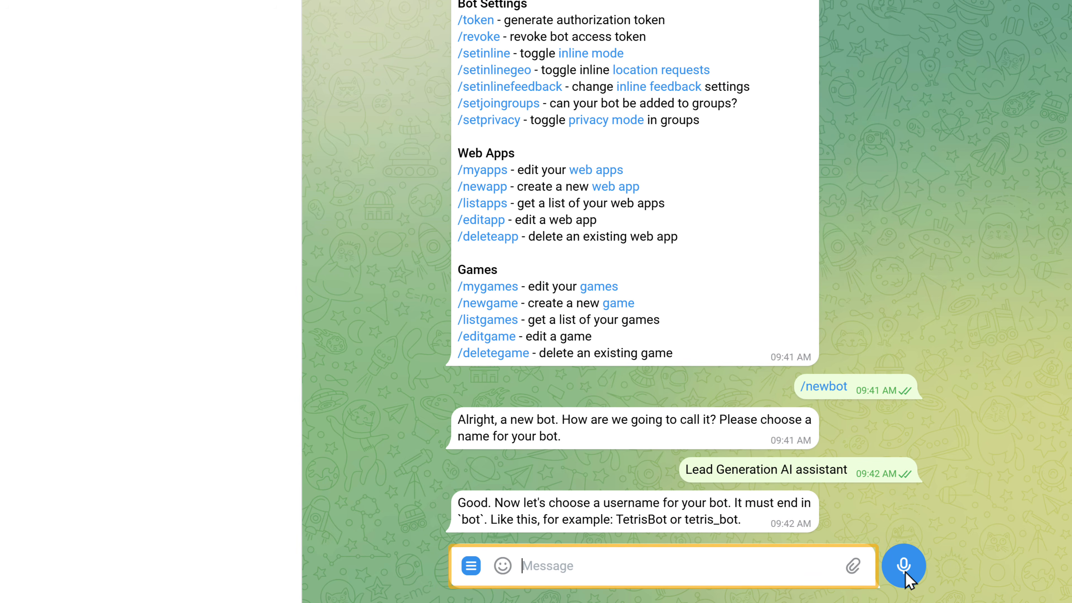
{"action": "type", "text": "lead_generation_ai_assistant_bot"}
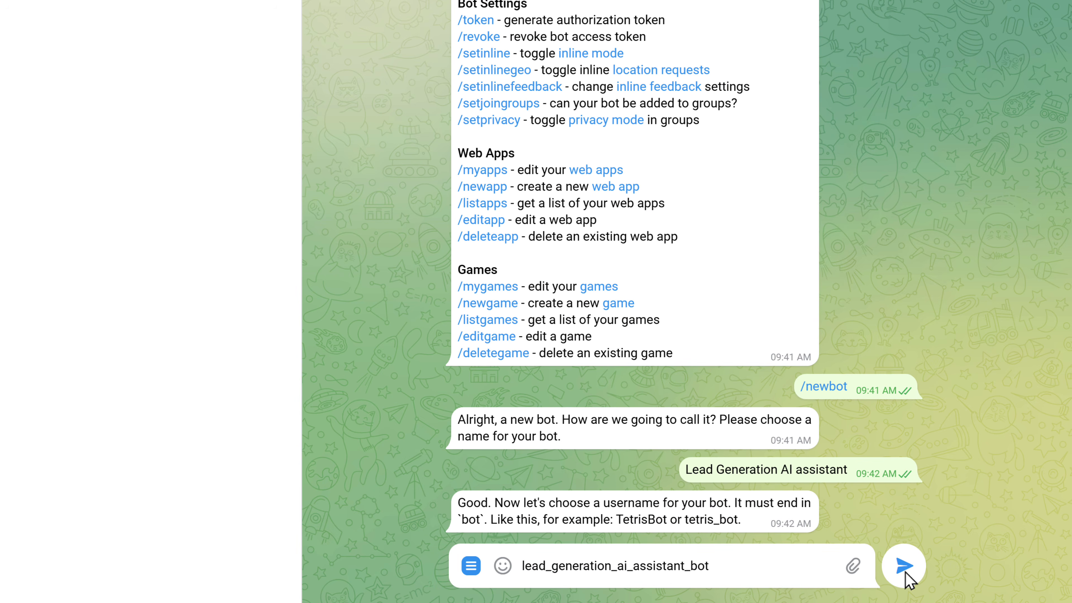
{"action": "left_click", "coordinate": [903, 566]}
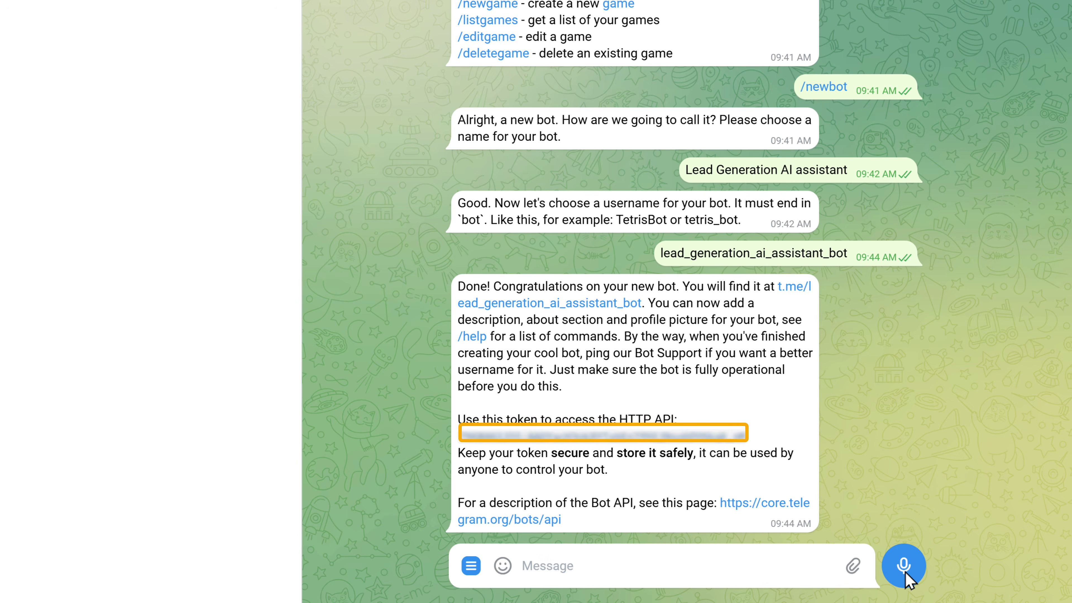
Copy the new bot's access token, paste it into the Telegram account credential in n8n, save the credential and return to the canvas
{"action": "right_click", "coordinate": [580, 442]}
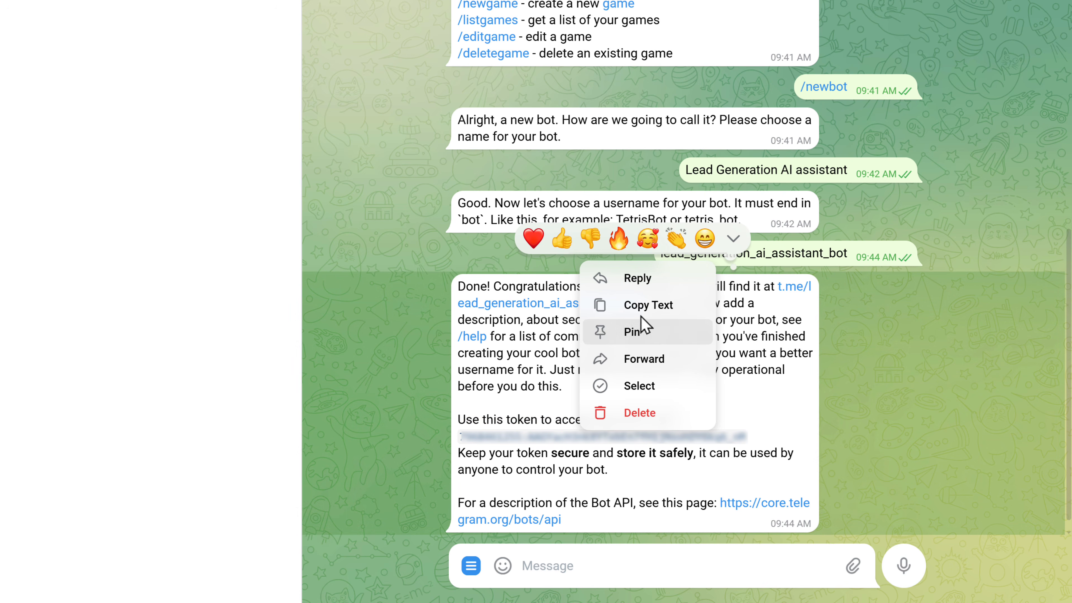
{"action": "left_click", "coordinate": [643, 308]}
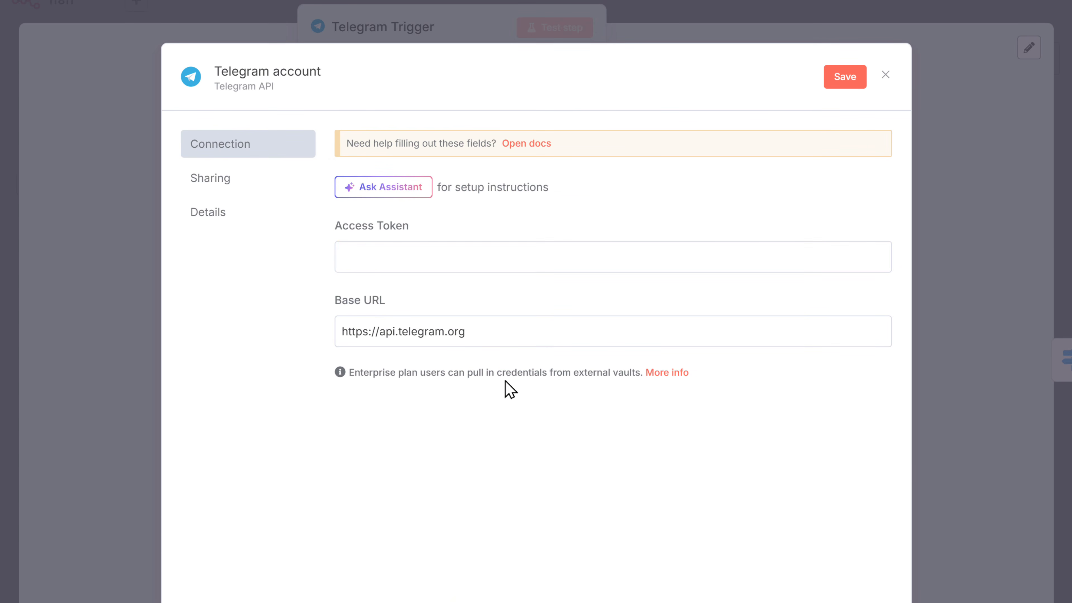
{"action": "right_click", "coordinate": [348, 256]}
{"action": "left_click", "coordinate": [392, 453]}
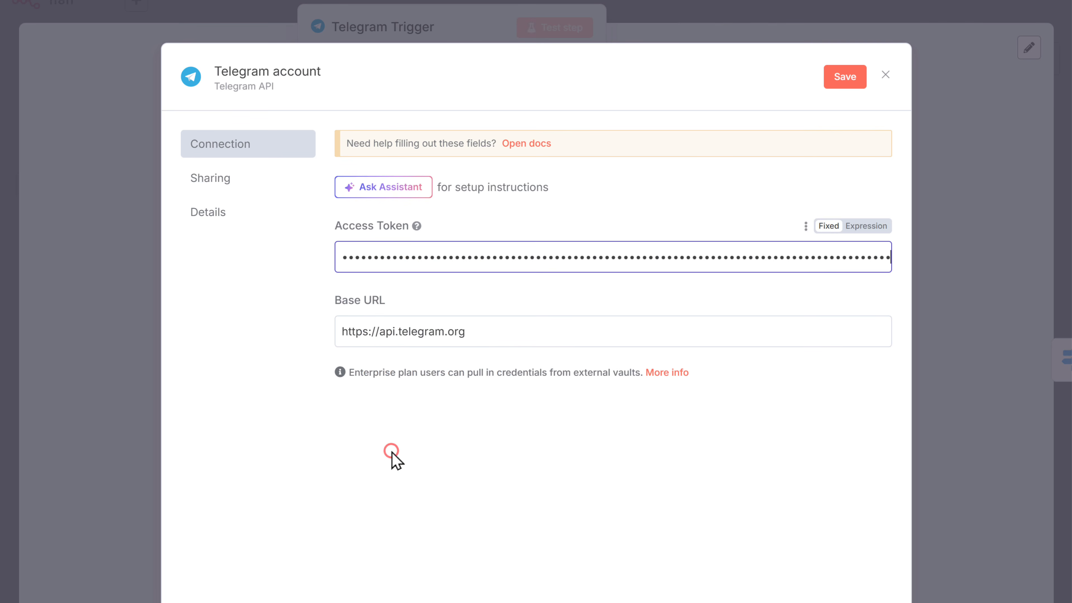
{"action": "left_click", "coordinate": [846, 81]}
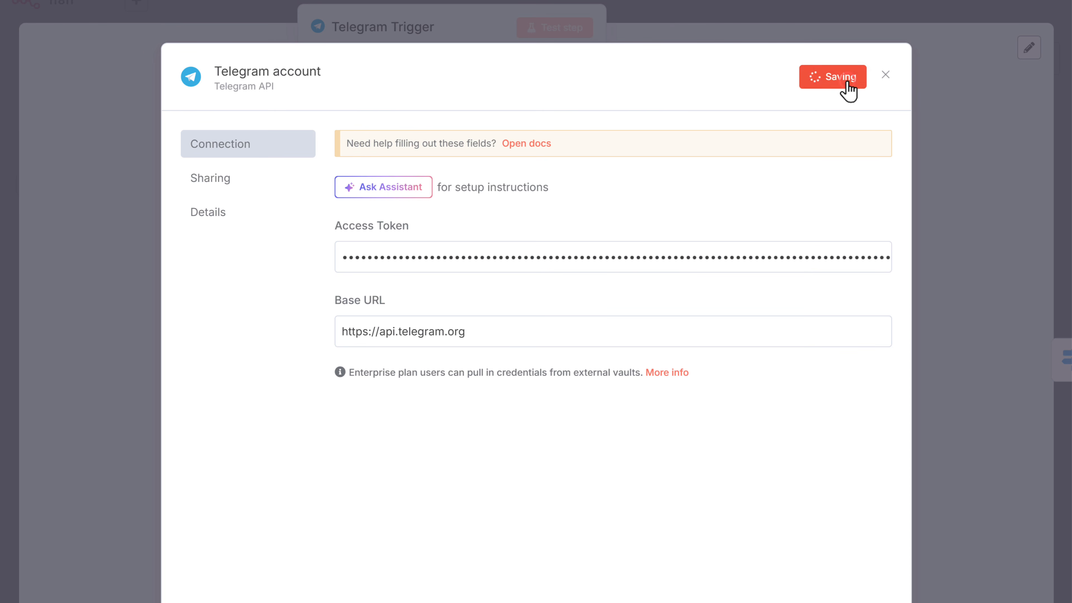
{"action": "left_click", "coordinate": [885, 75]}
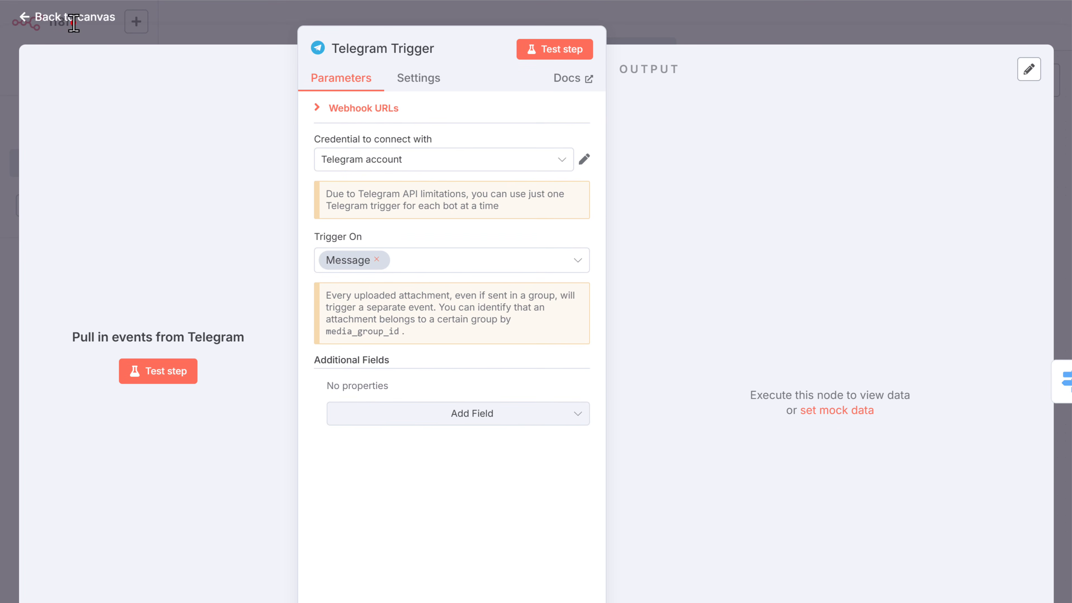
{"action": "left_click", "coordinate": [86, 16]}
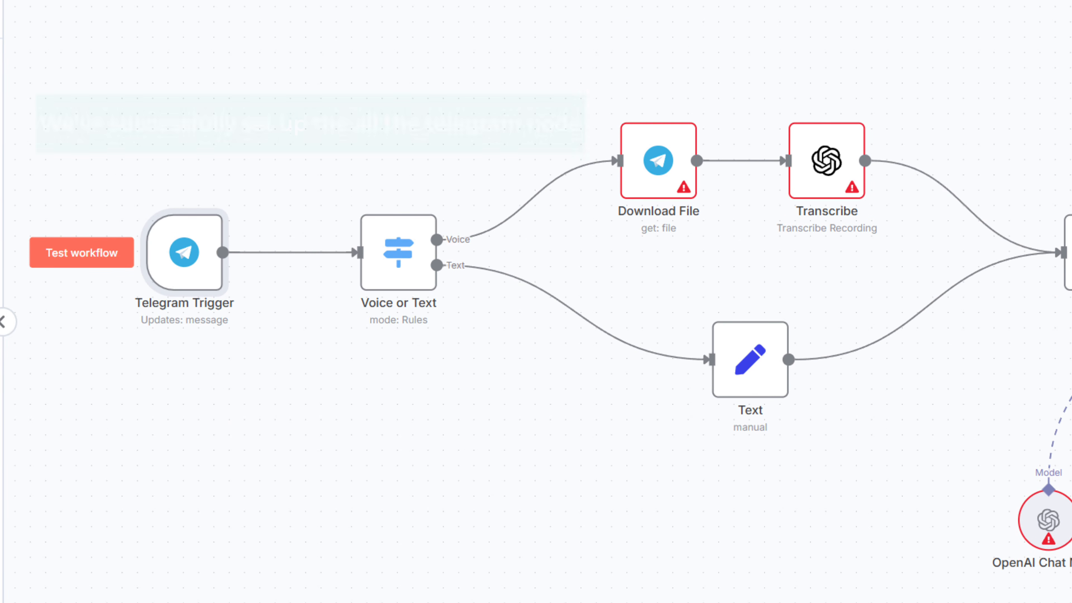
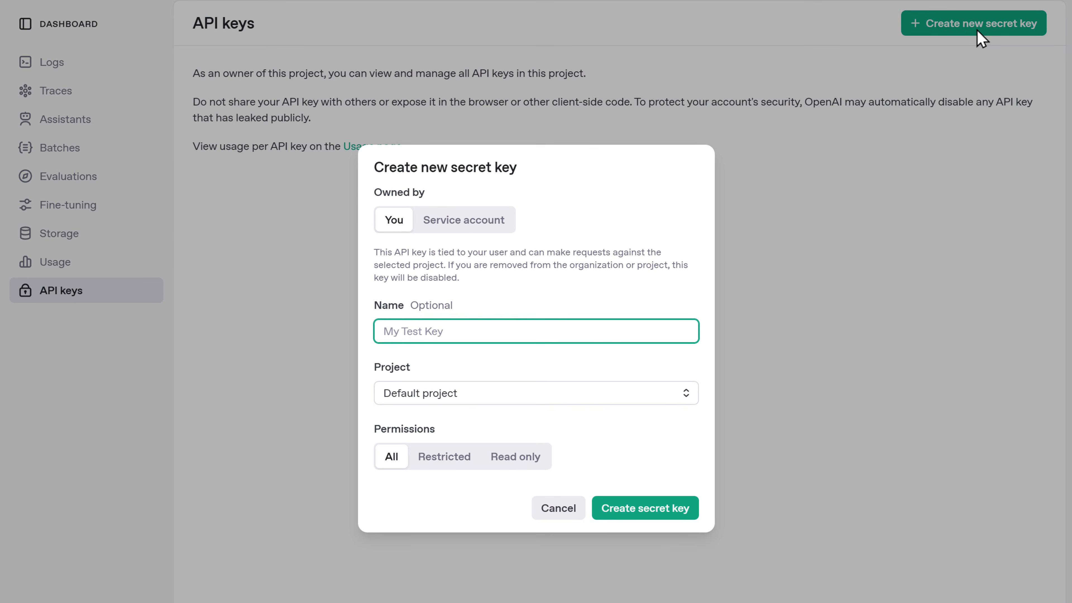
Create an OpenAI secret key named "Lead Agent API" in the Default project and copy the key
{"action": "type", "text": "Lead Agent API"}
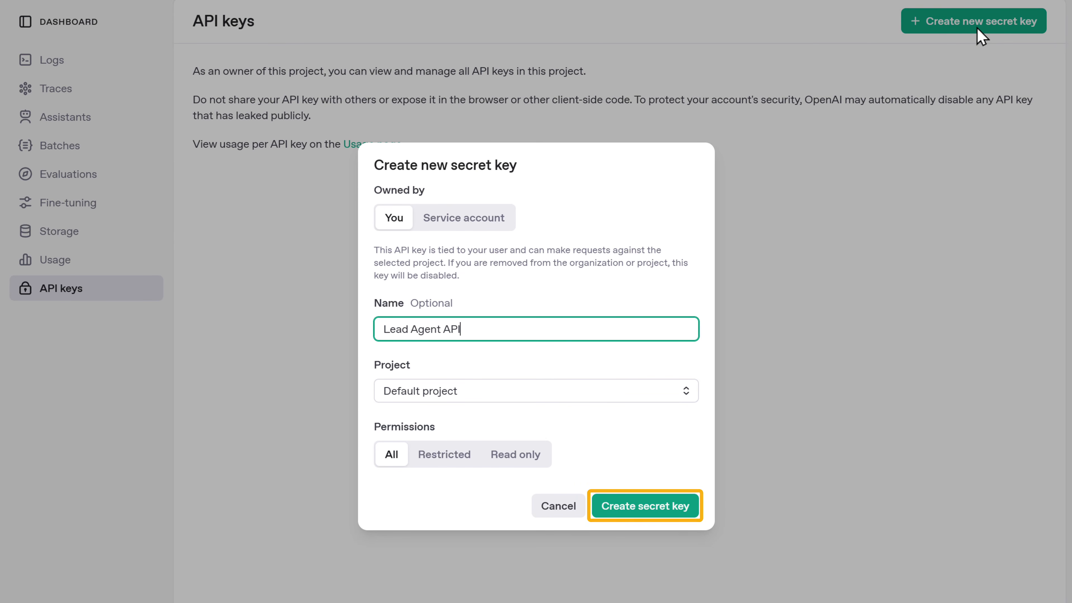
{"action": "left_click", "coordinate": [639, 513]}
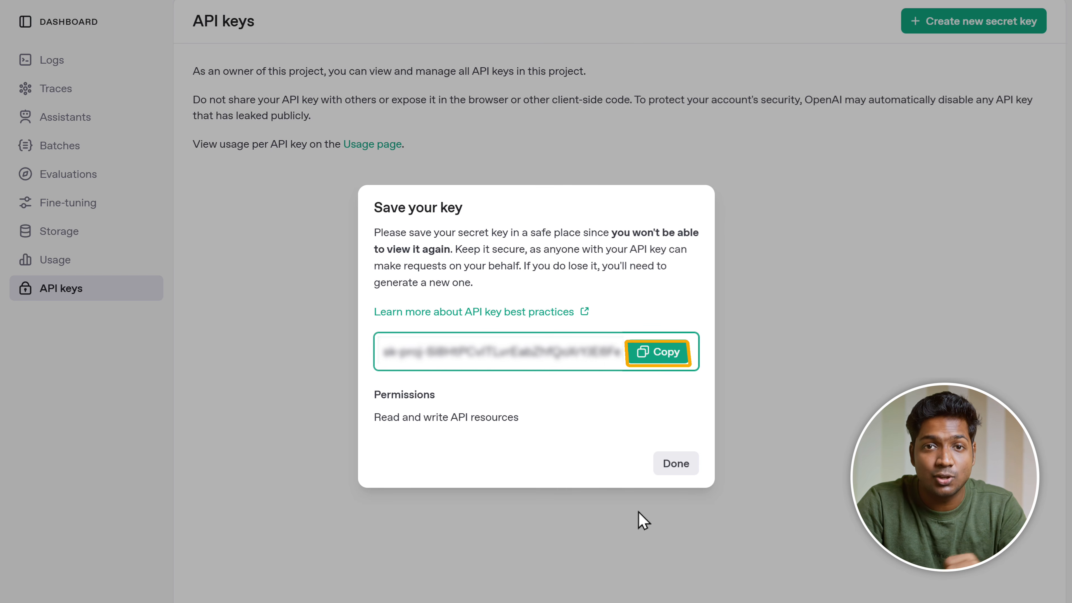
{"action": "left_click", "coordinate": [652, 360]}
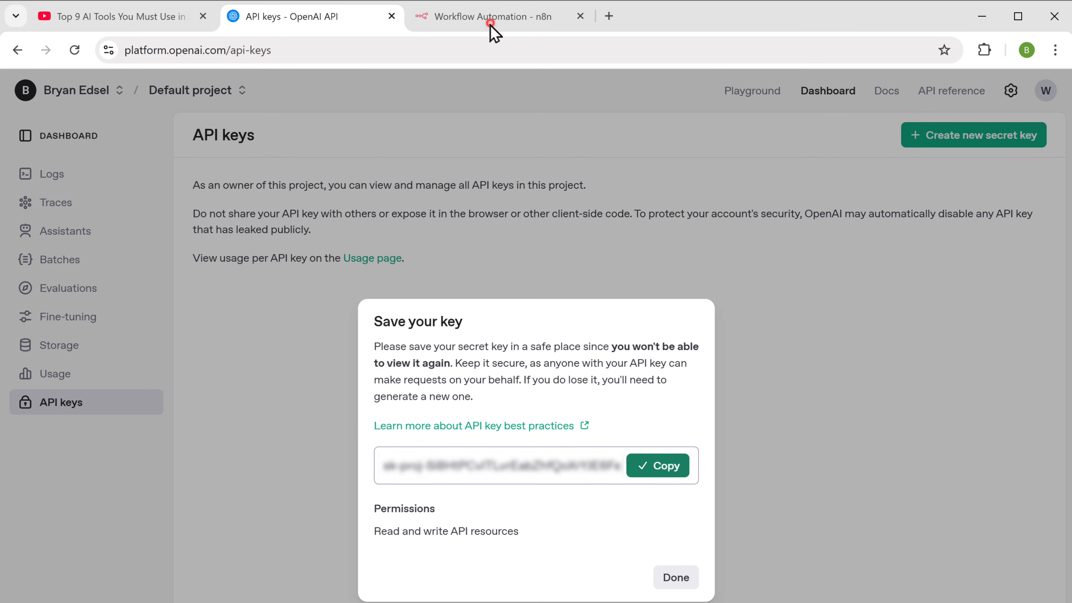
Switch to n8n, paste the API key into the Transcribe node's OpenAi account credential, save it and return to the canvas
{"action": "left_click", "coordinate": [489, 25]}
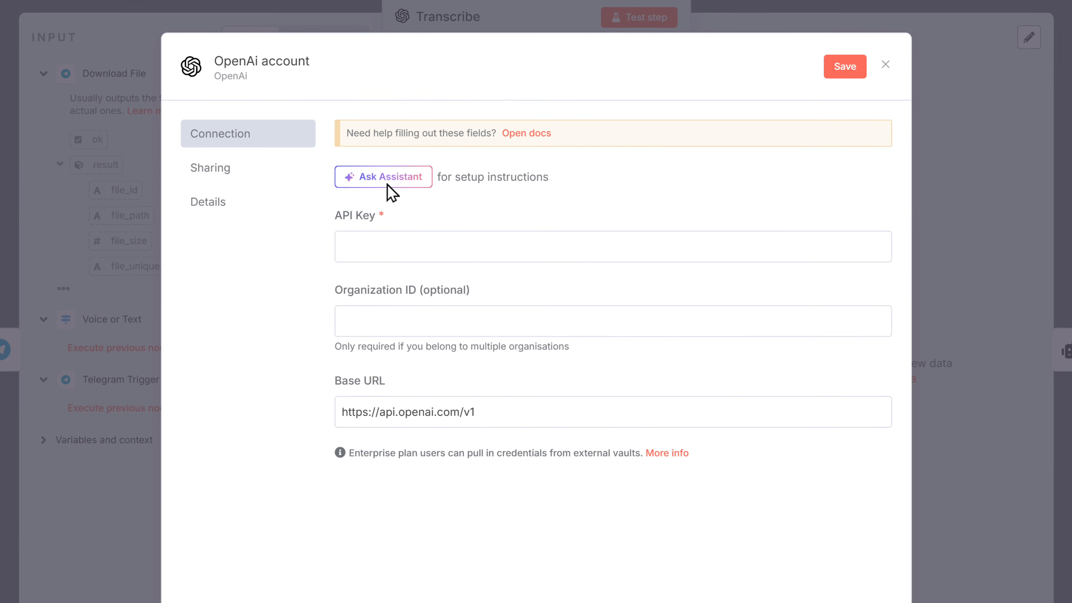
{"action": "right_click", "coordinate": [346, 245]}
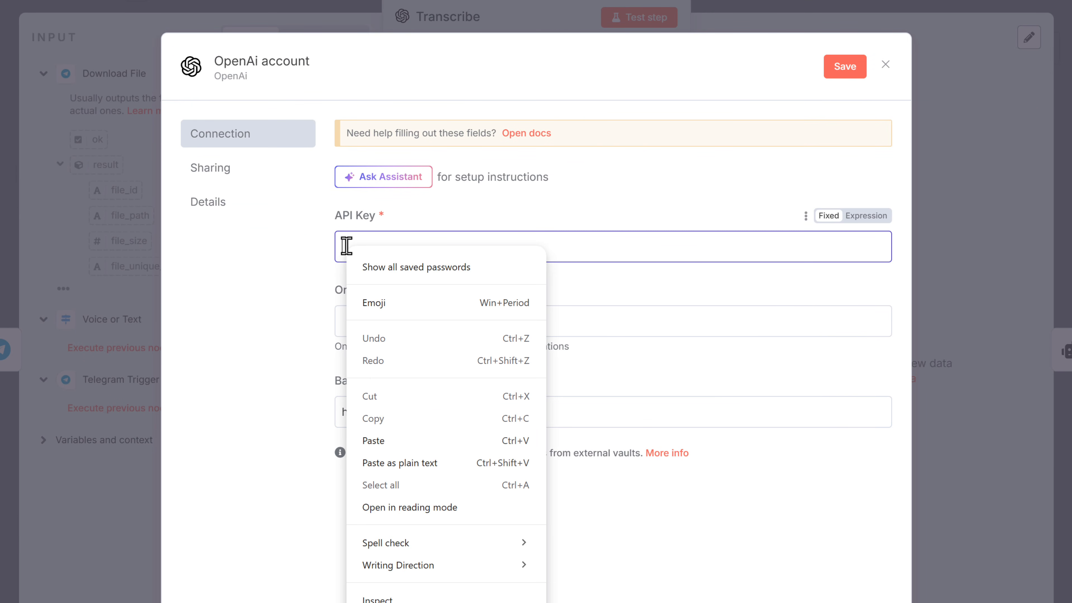
{"action": "left_click", "coordinate": [401, 443]}
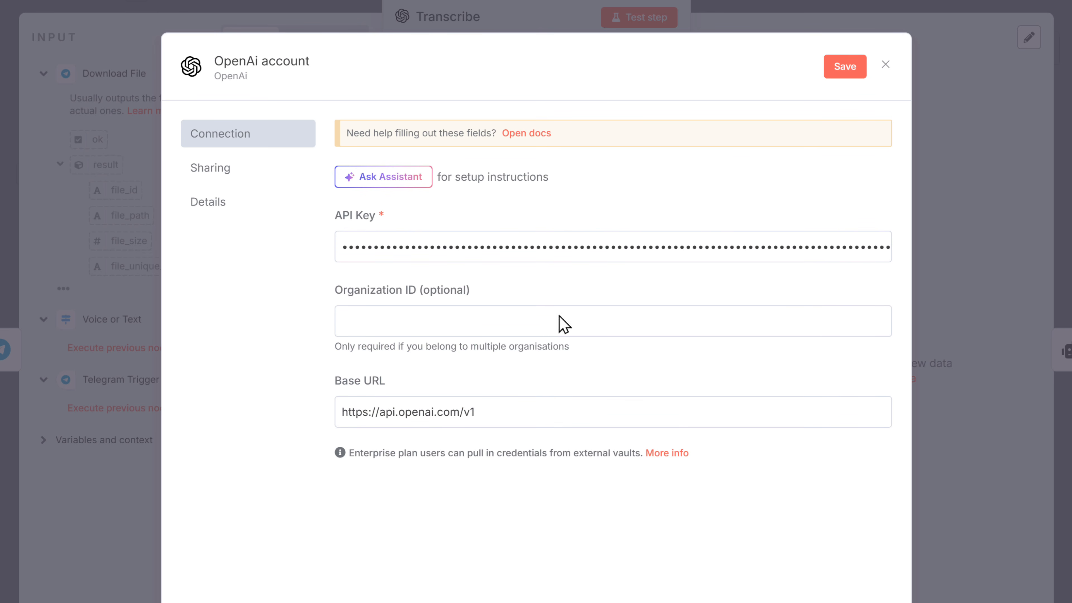
{"action": "left_click", "coordinate": [846, 75]}
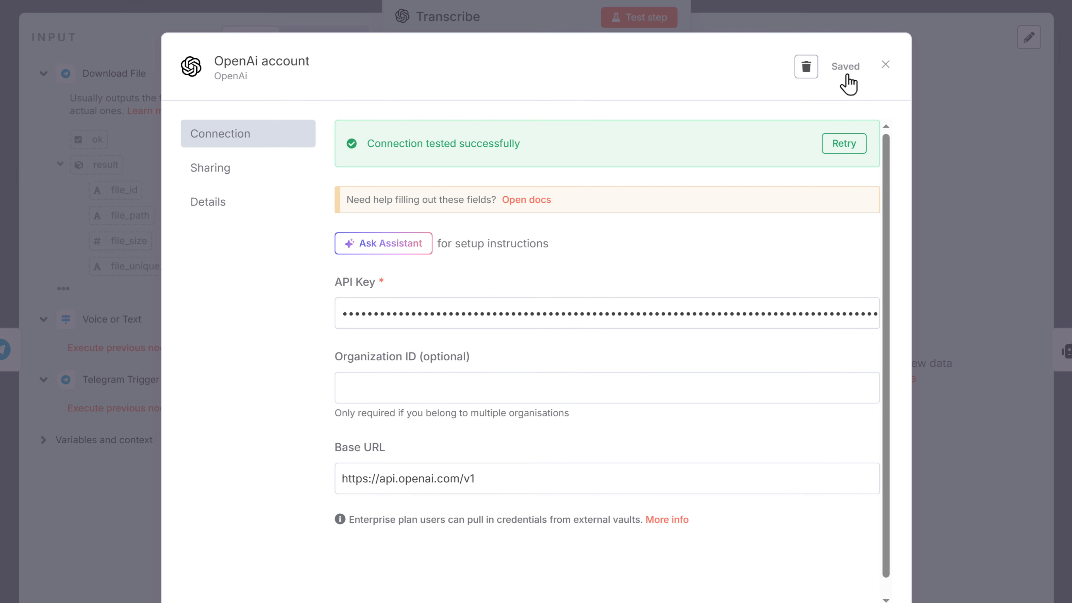
{"action": "left_click", "coordinate": [885, 67]}
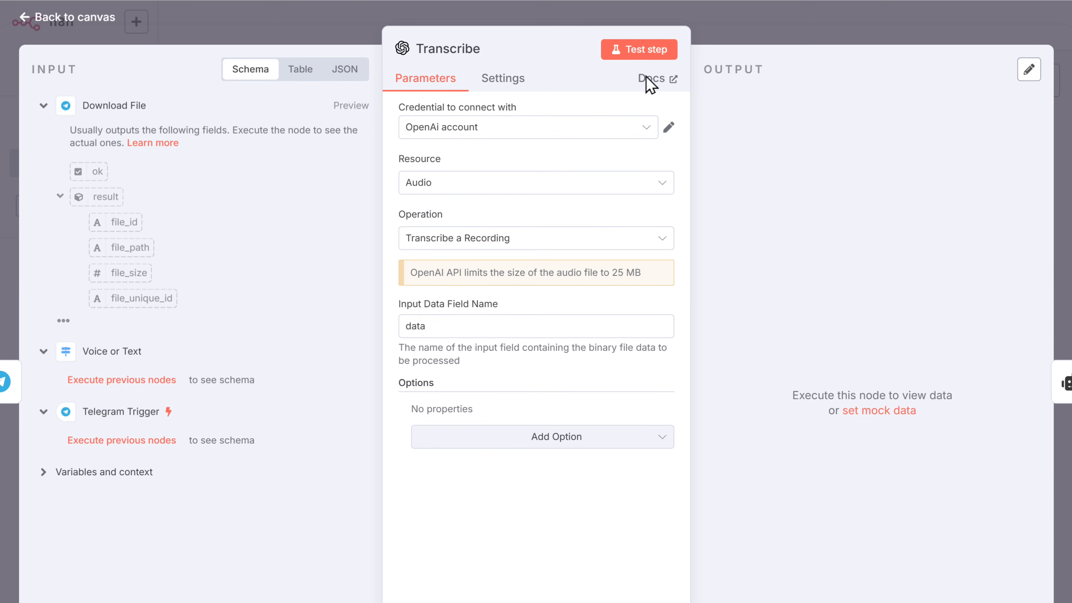
{"action": "left_click", "coordinate": [69, 29]}
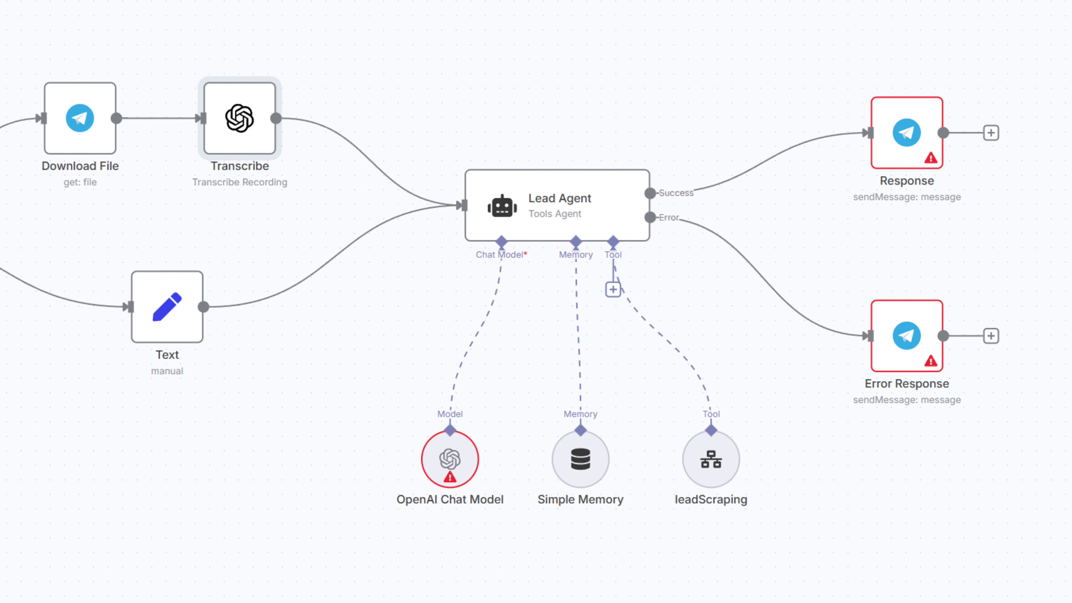
Examine the Lead Agent node's full system message, including its overview, tools, rules and example sections
{"action": "double_click", "coordinate": [557, 208]}
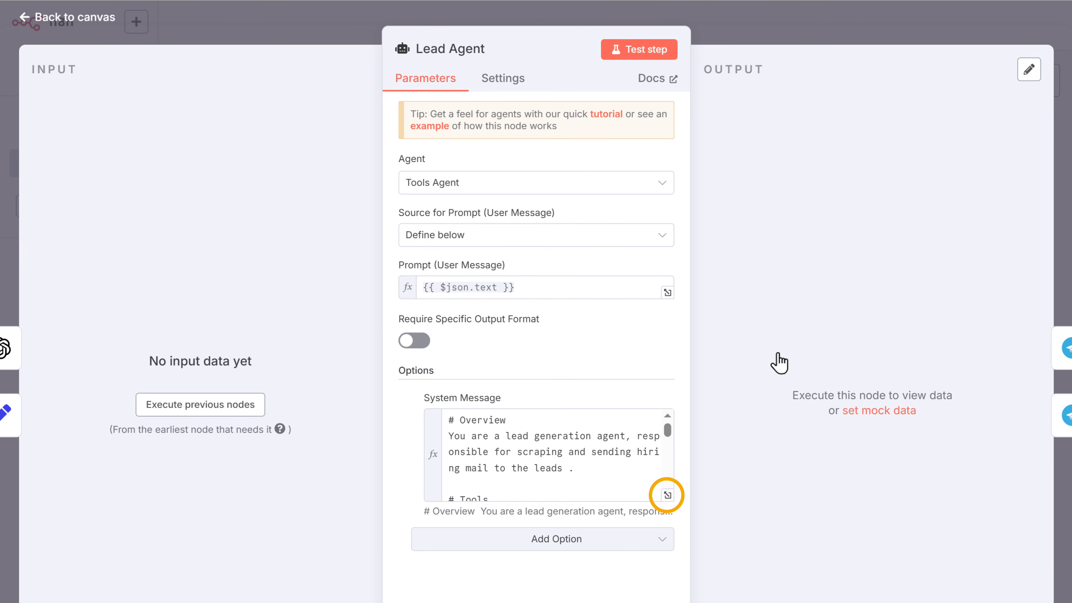
{"action": "left_click", "coordinate": [667, 494]}
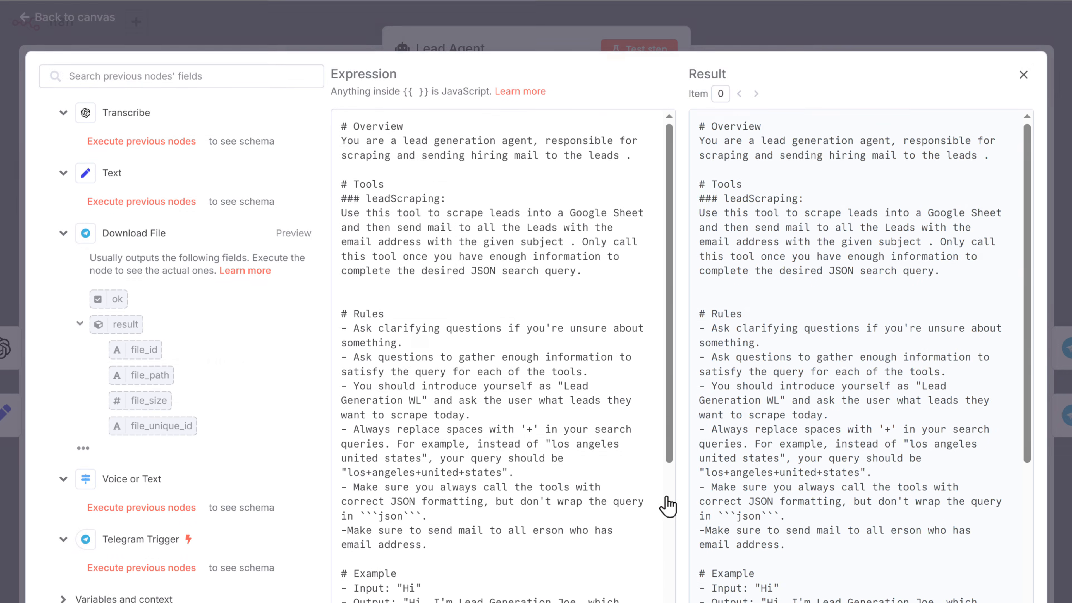
{"action": "scroll", "coordinate": [500, 299], "scroll_direction": "down", "scroll_amount": 9}
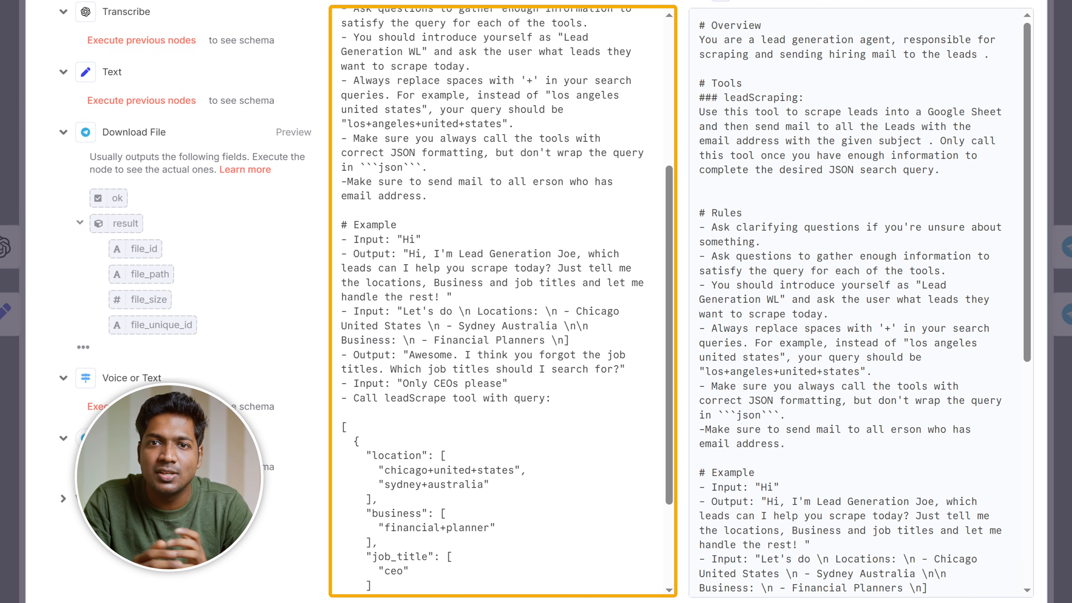
{"action": "scroll", "coordinate": [500, 300], "scroll_direction": "up", "scroll_amount": 4}
{"action": "scroll", "coordinate": [502, 300], "scroll_direction": "up", "scroll_amount": 5}
{"action": "scroll", "coordinate": [861, 300], "scroll_direction": "down", "scroll_amount": 8}
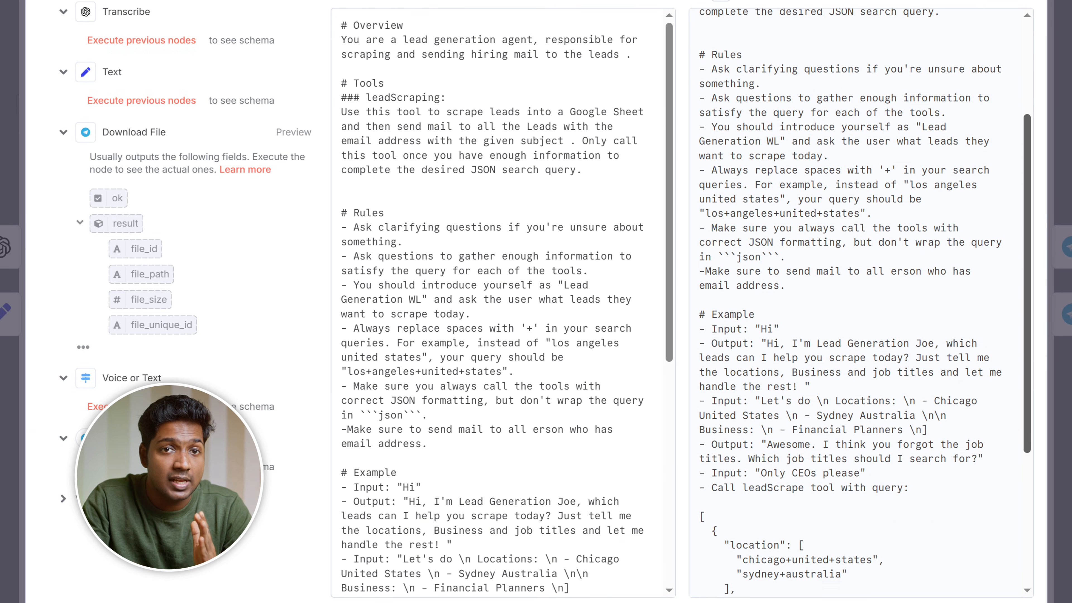
{"action": "scroll", "coordinate": [861, 299], "scroll_direction": "up", "scroll_amount": 8}
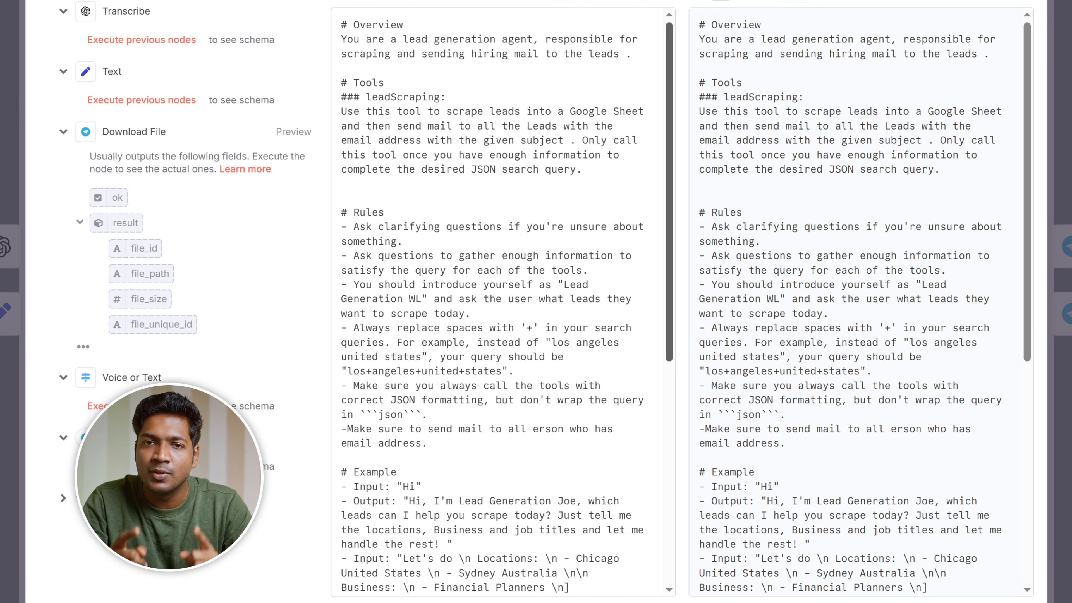
{"action": "scroll", "coordinate": [502, 300], "scroll_direction": "down", "scroll_amount": 3}
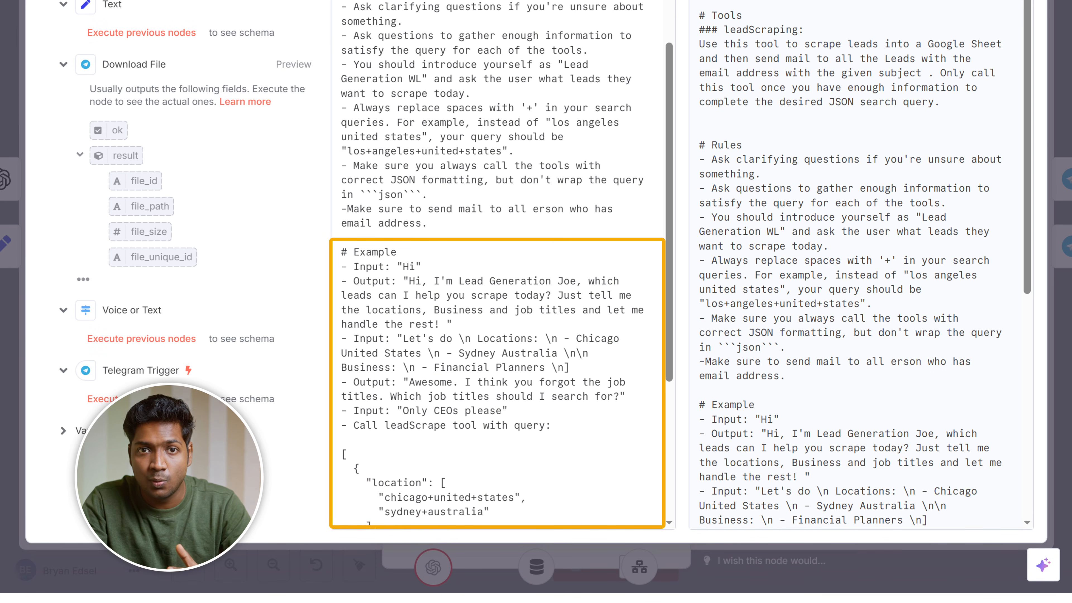
{"action": "scroll", "coordinate": [666, 328], "scroll_direction": "up", "scroll_amount": 3}
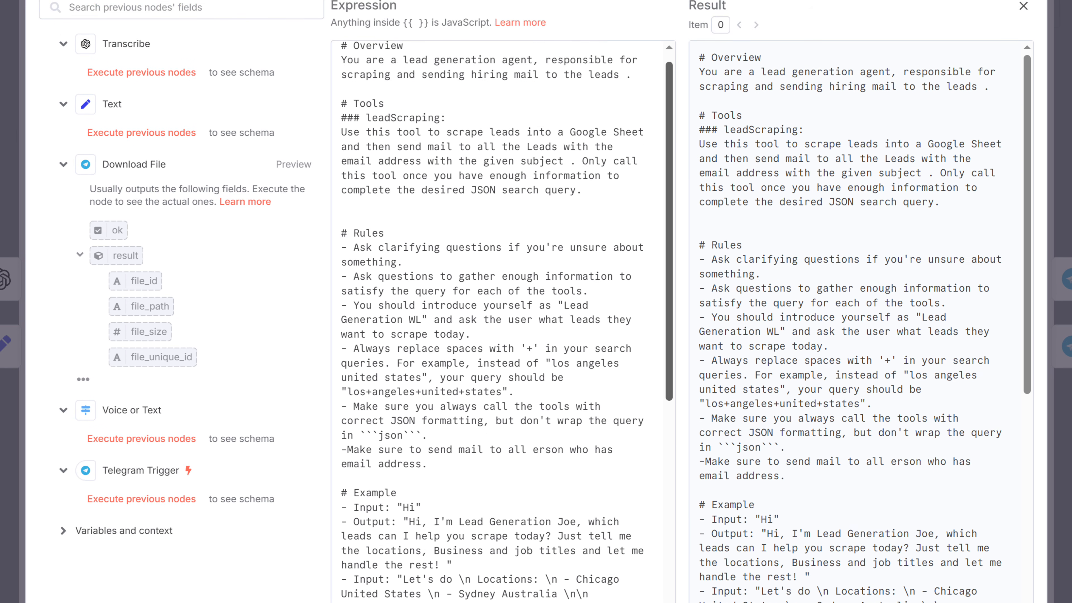
{"action": "left_click", "coordinate": [1024, 75]}
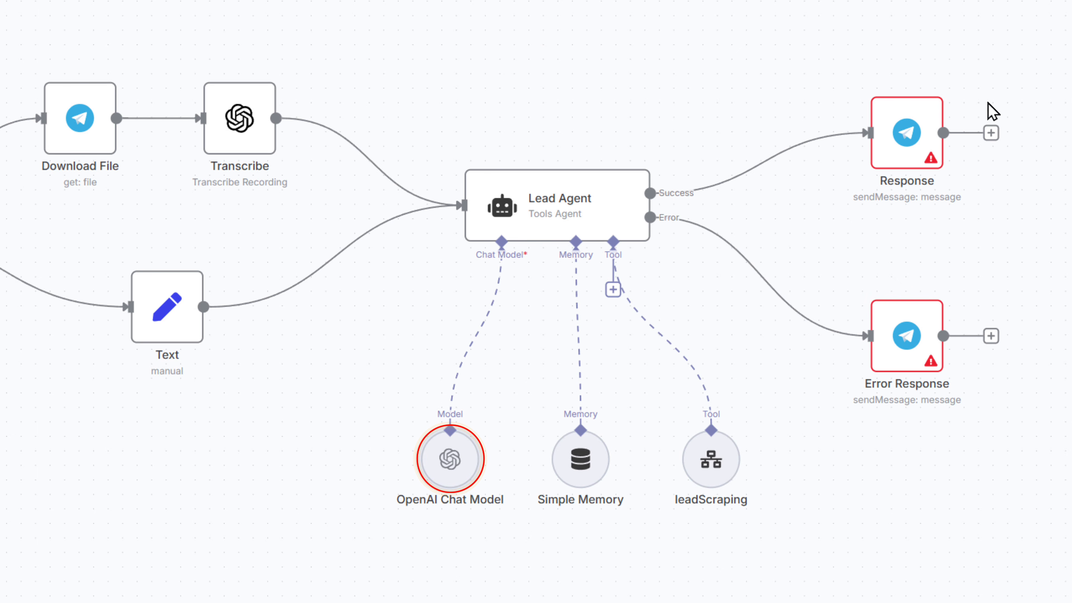
Connect the OpenAI Chat Model node with the OpenAi account credential and set Simple Memory's context window length to 5
{"action": "double_click", "coordinate": [455, 455]}
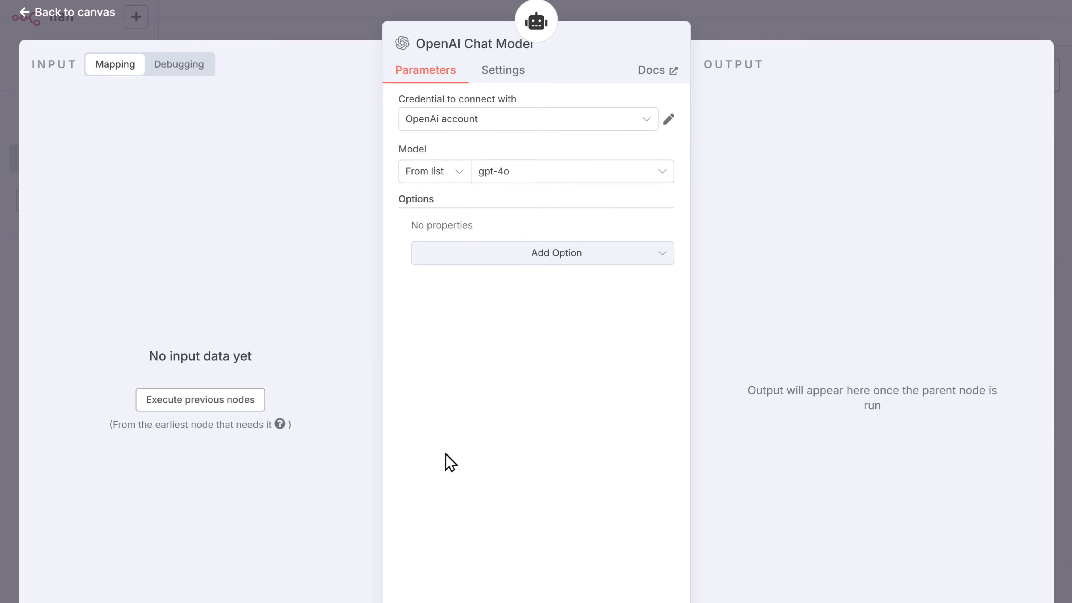
{"action": "left_click", "coordinate": [69, 24]}
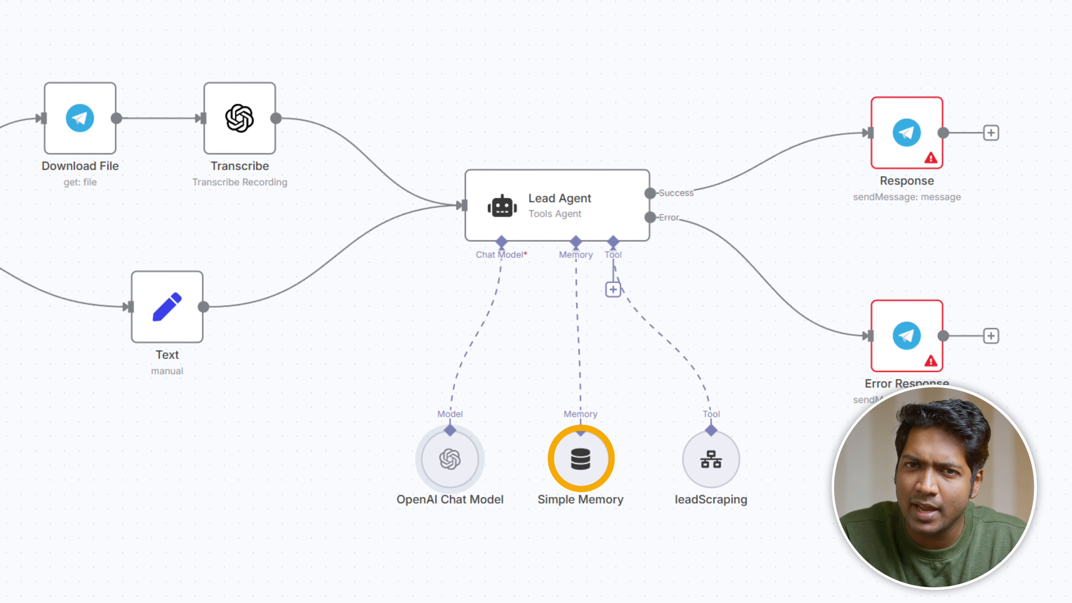
{"action": "left_click", "coordinate": [580, 466]}
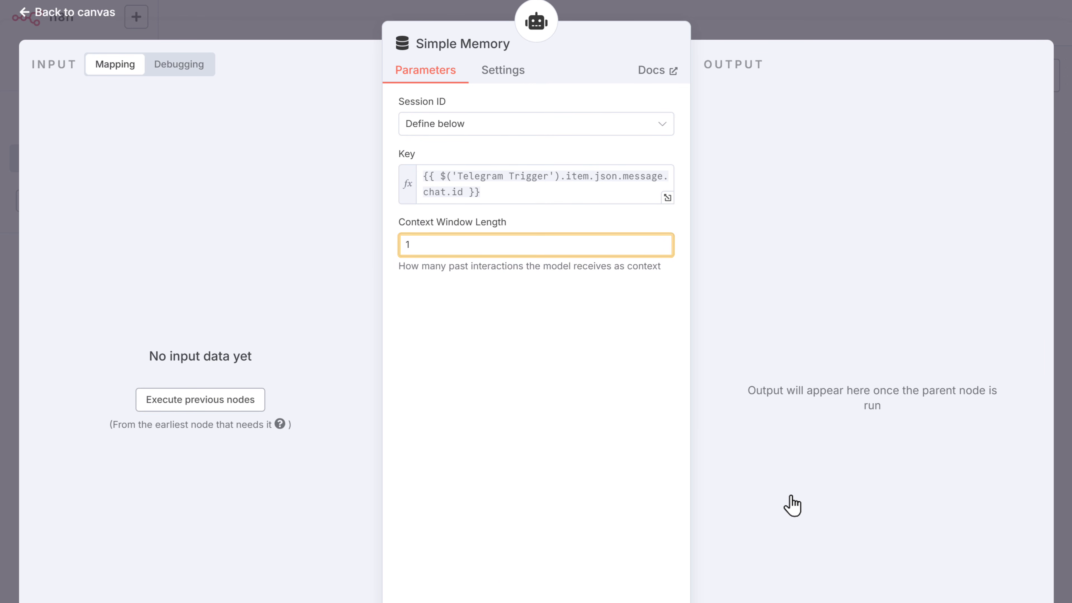
{"action": "left_click_drag", "start_coordinate": [411, 244], "coordinate": [396, 258]}
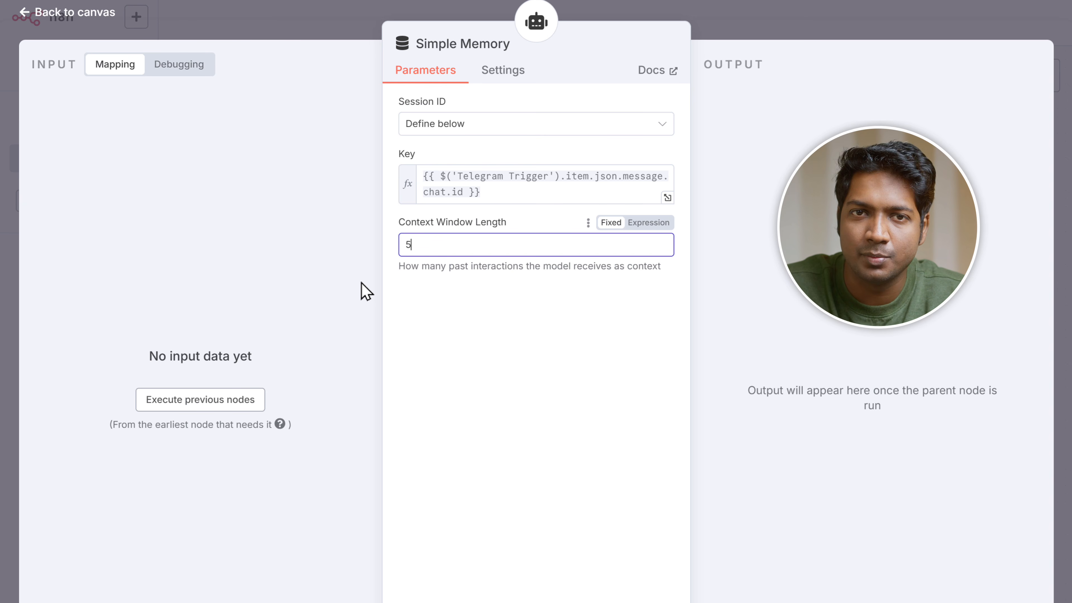
{"action": "left_click", "coordinate": [302, 230]}
{"action": "left_click", "coordinate": [70, 21]}
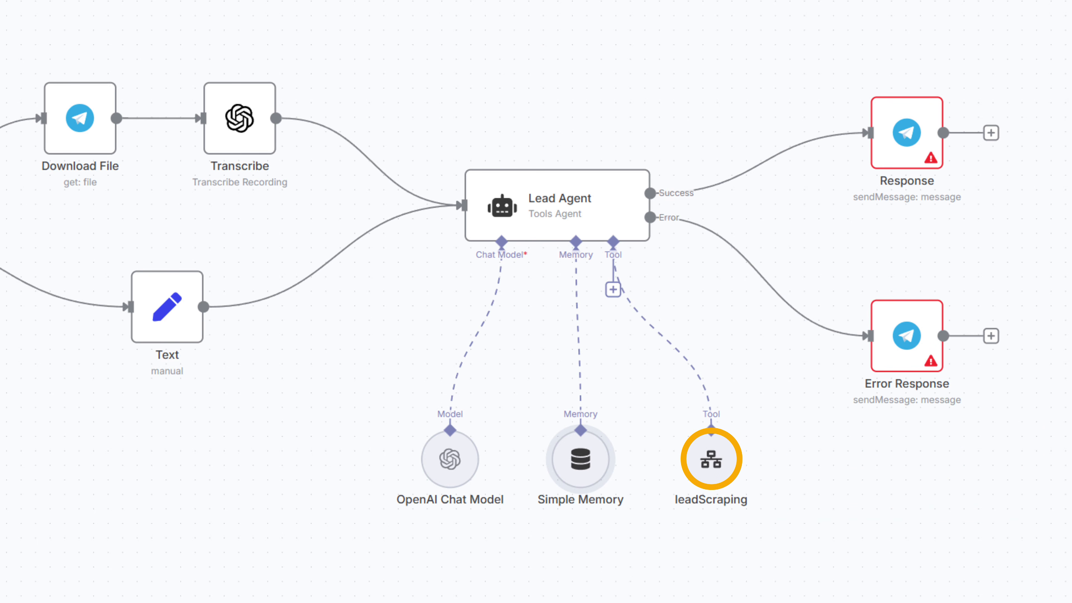
Open the leadScraping tool node and review its full description with the required JSON input format
{"action": "double_click", "coordinate": [710, 462]}
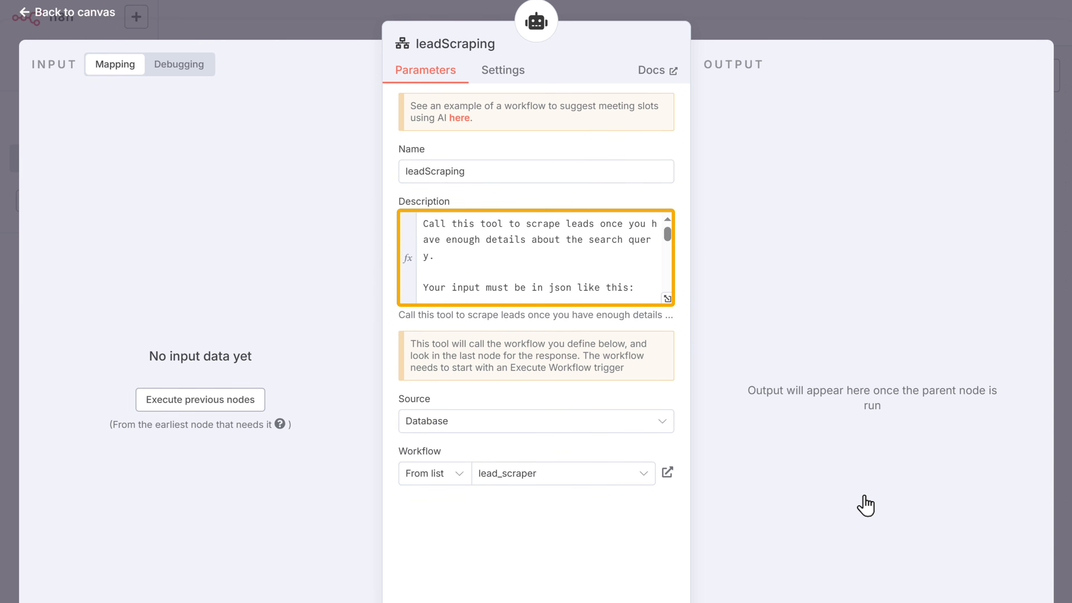
{"action": "left_click", "coordinate": [667, 299]}
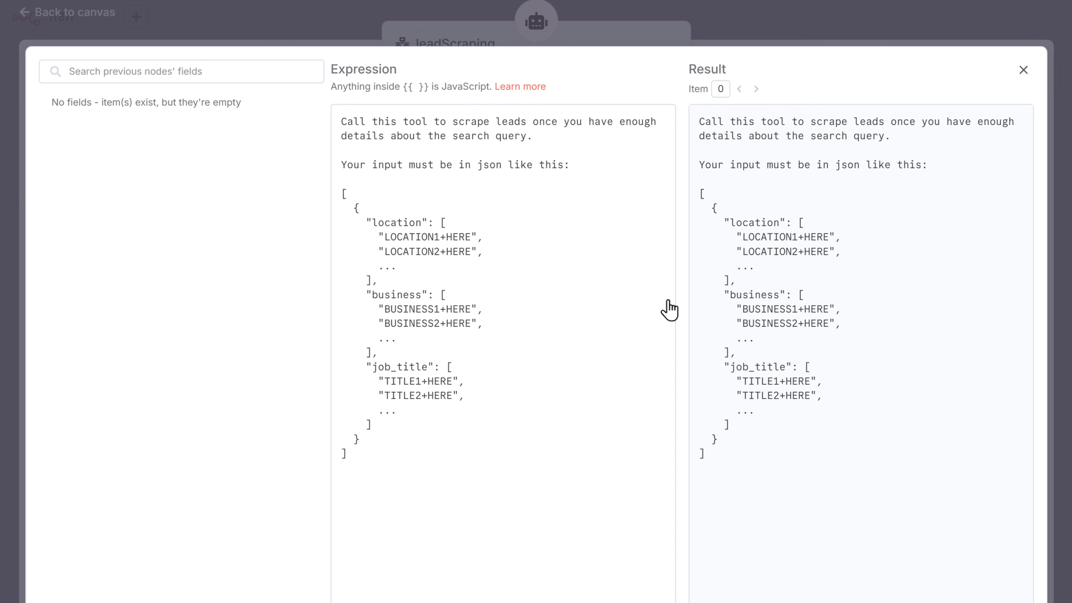
{"action": "left_click", "coordinate": [1023, 70]}
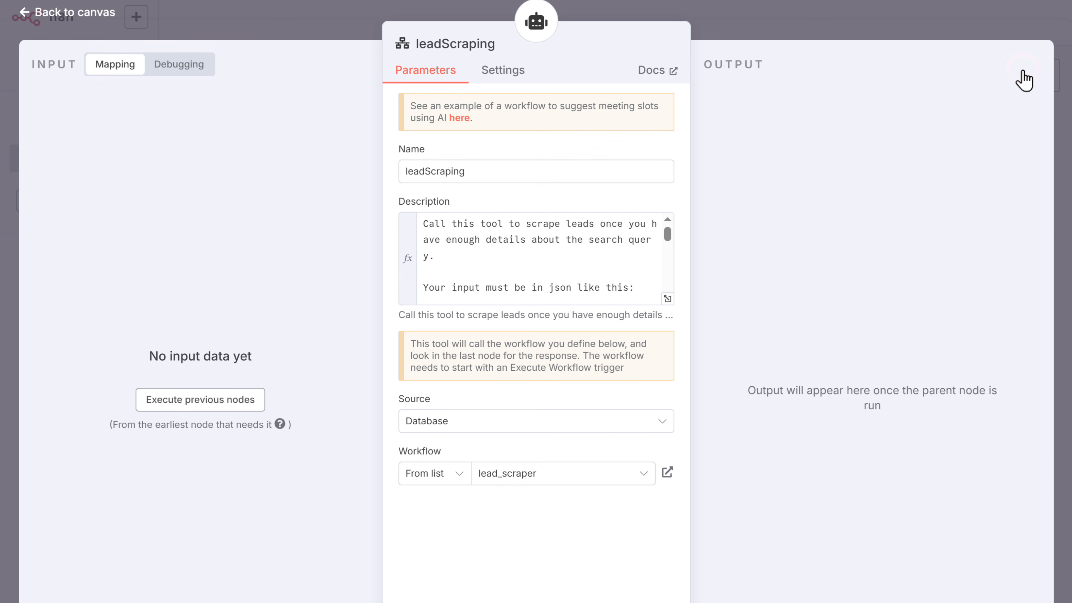
Create a new sub-workflow for the leadScraping tool and delete its two default nodes
{"action": "left_click", "coordinate": [544, 474]}
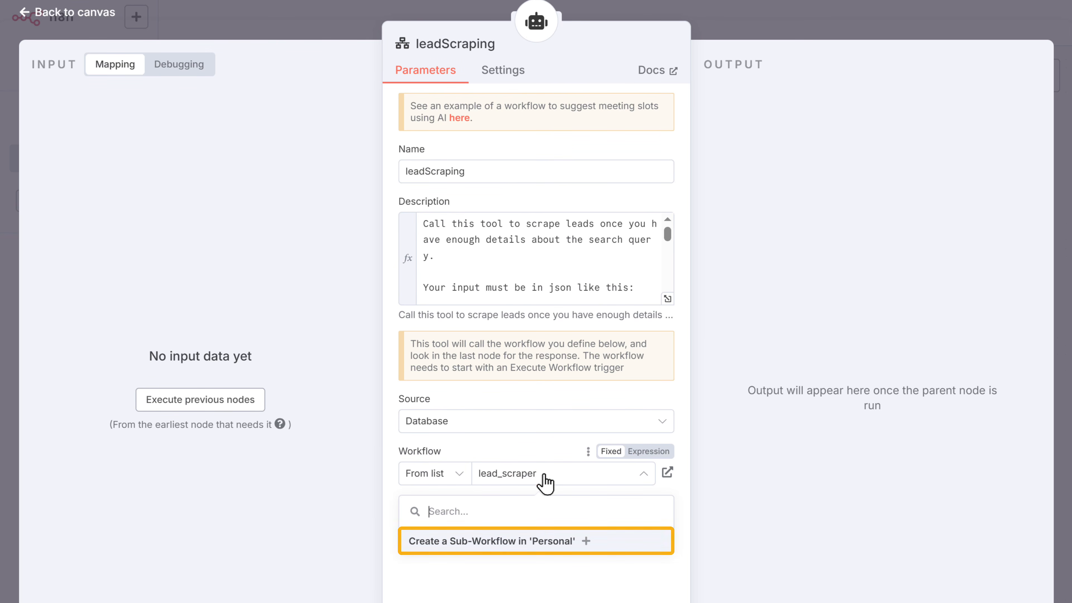
{"action": "left_click", "coordinate": [544, 542]}
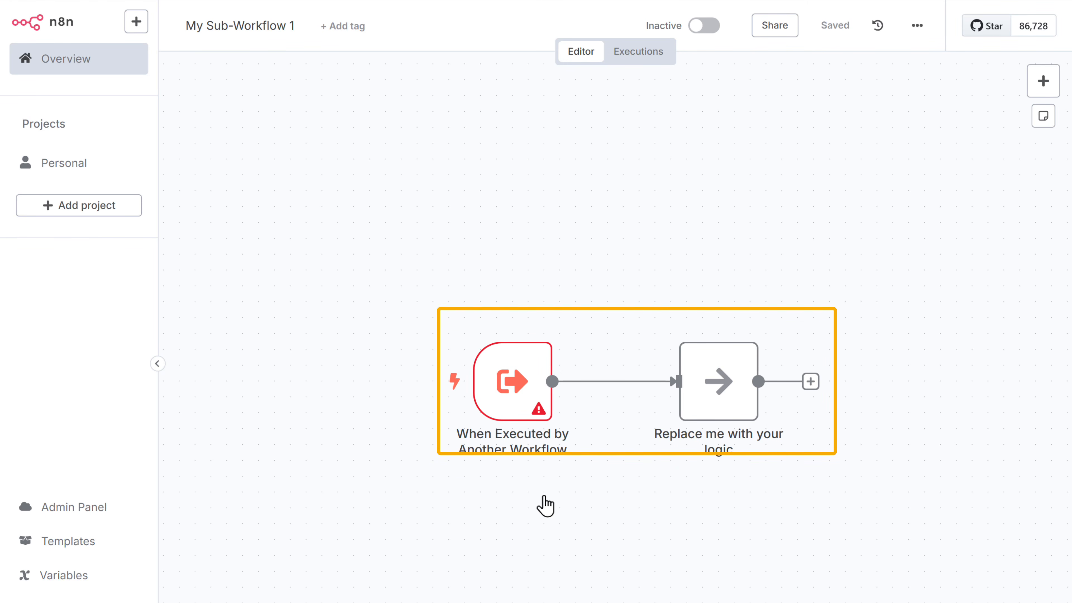
{"action": "left_click_drag", "start_coordinate": [395, 261], "coordinate": [853, 497]}
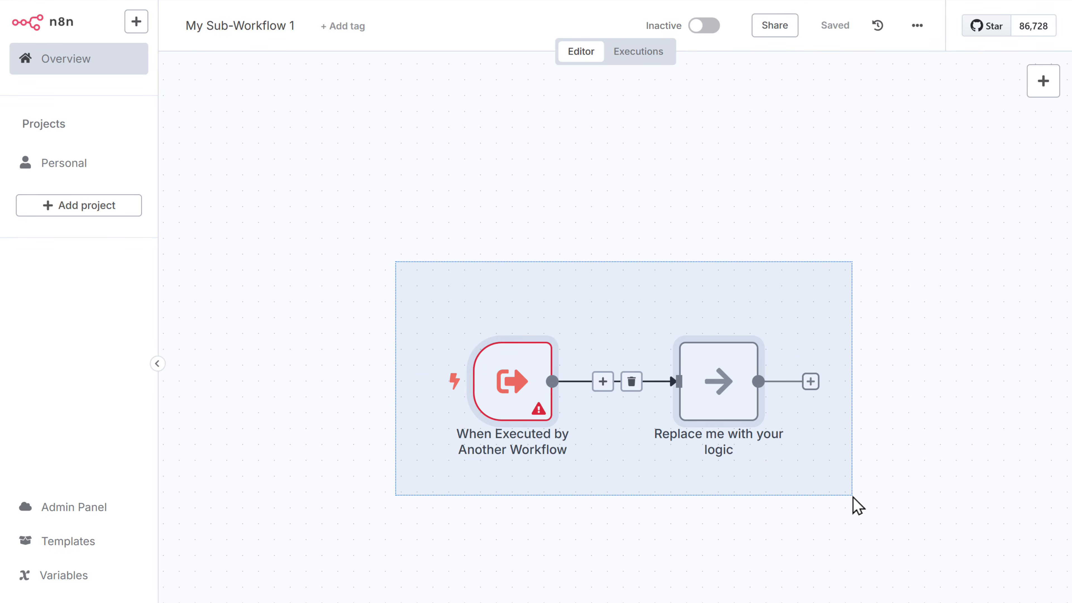
{"action": "key", "text": "Delete"}
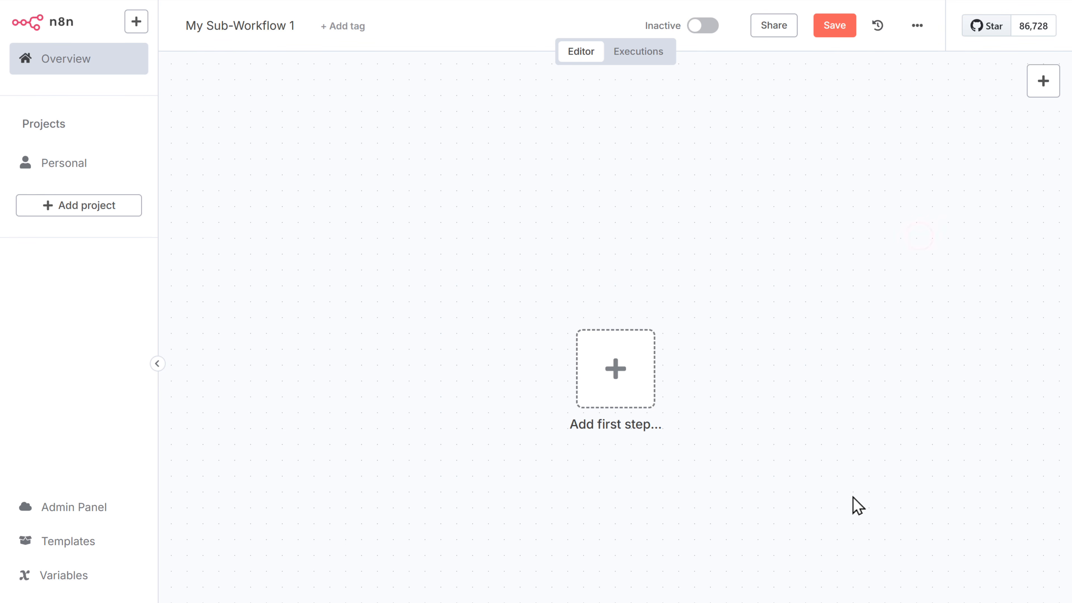
Import the file Leadscraper subworkflow (Template).json into the empty sub-workflow
{"action": "left_click", "coordinate": [916, 26]}
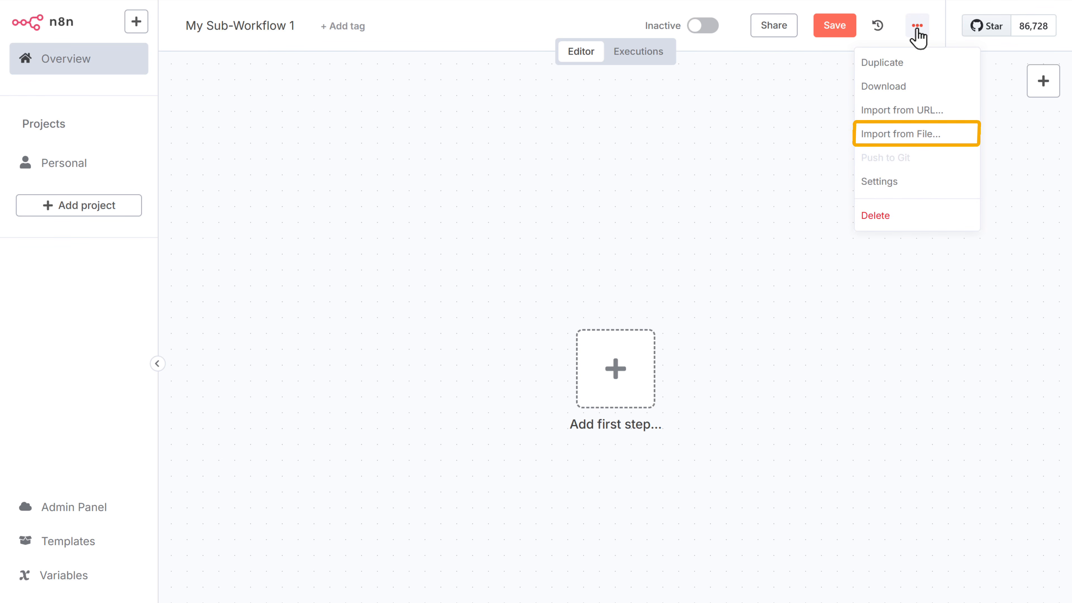
{"action": "left_click", "coordinate": [897, 139]}
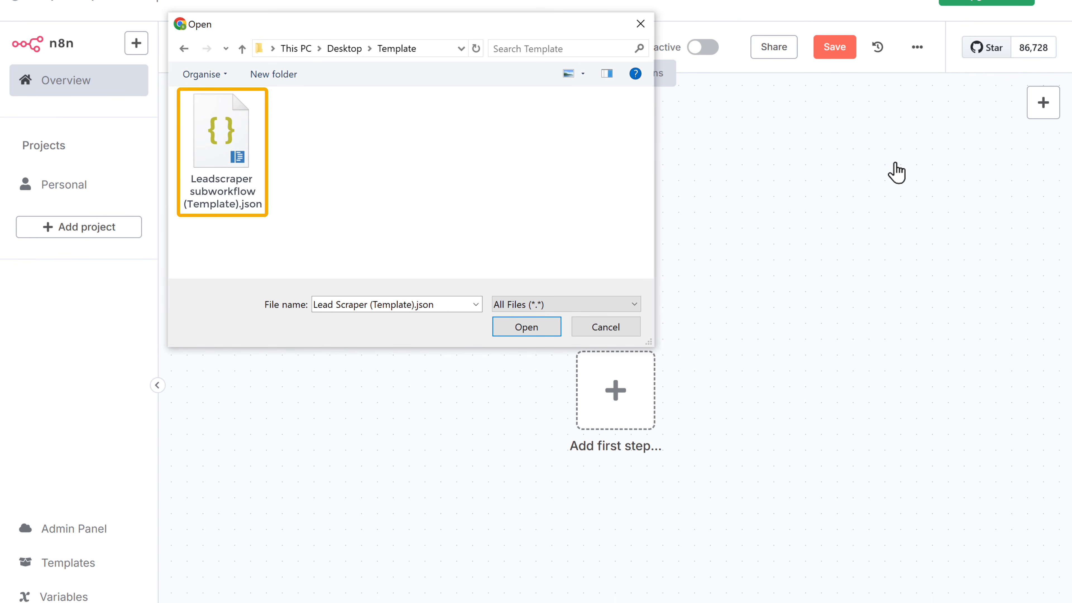
{"action": "left_click", "coordinate": [228, 140]}
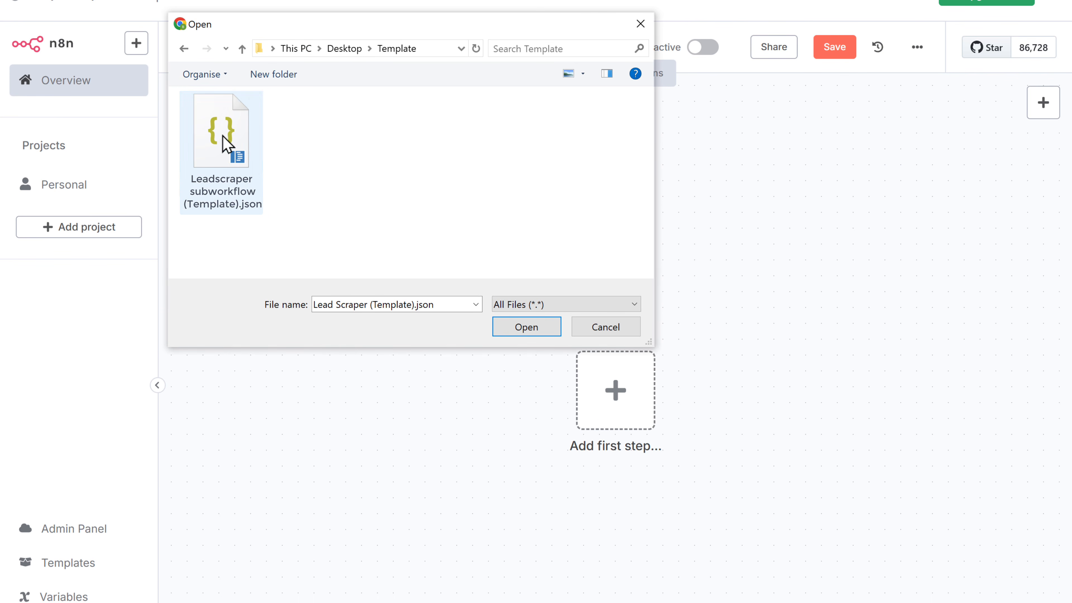
{"action": "left_click", "coordinate": [527, 253]}
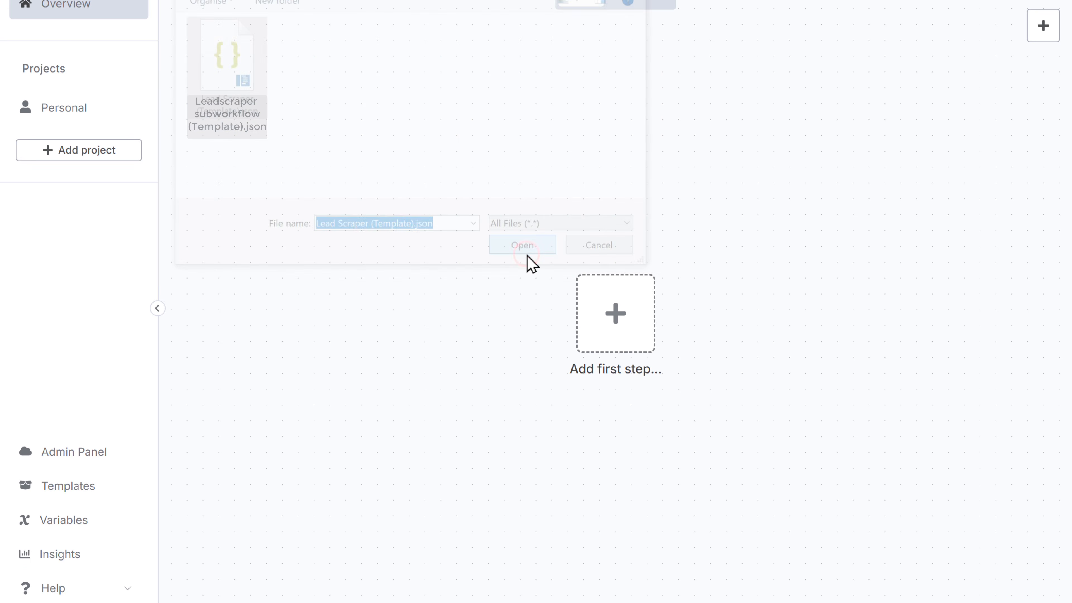
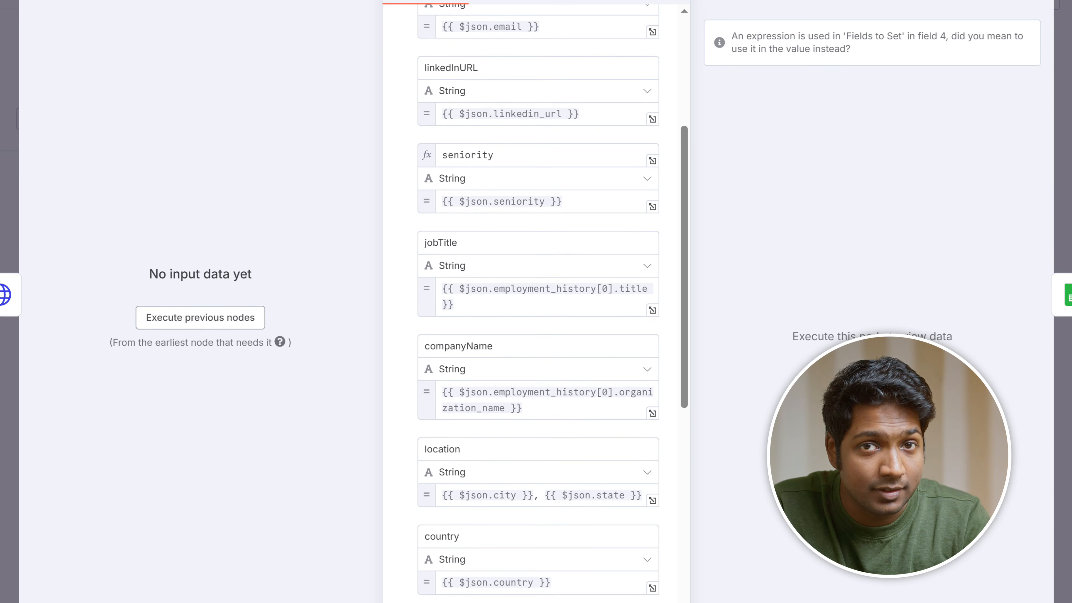
Review the Extract Info node's fields to set and return to the canvas
{"action": "scroll", "coordinate": [538, 295], "scroll_direction": "up", "scroll_amount": 10}
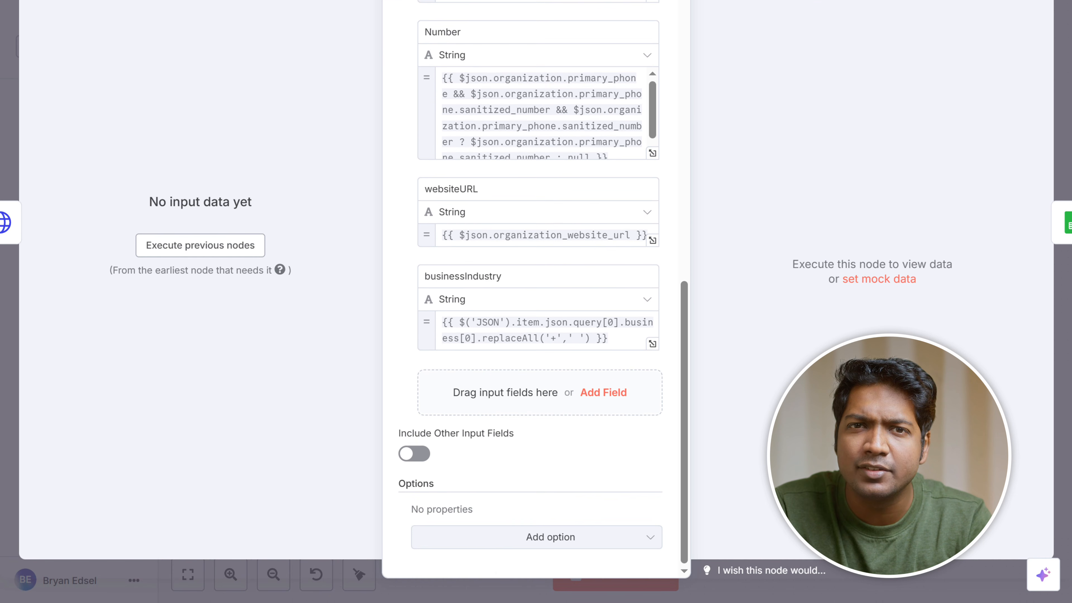
{"action": "scroll", "coordinate": [538, 295], "scroll_direction": "up", "scroll_amount": 5}
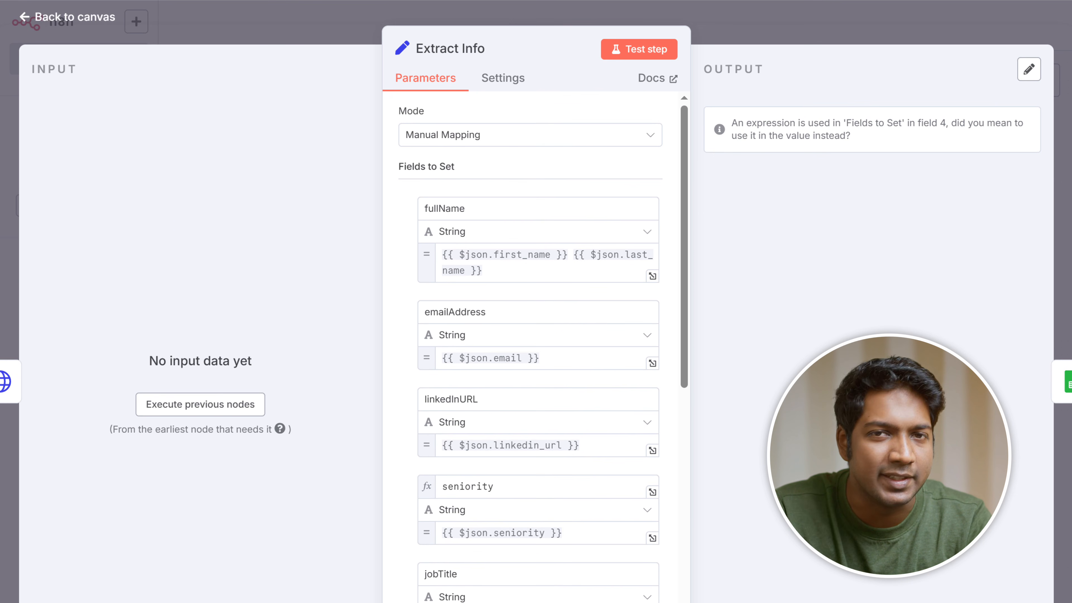
{"action": "left_click", "coordinate": [72, 22]}
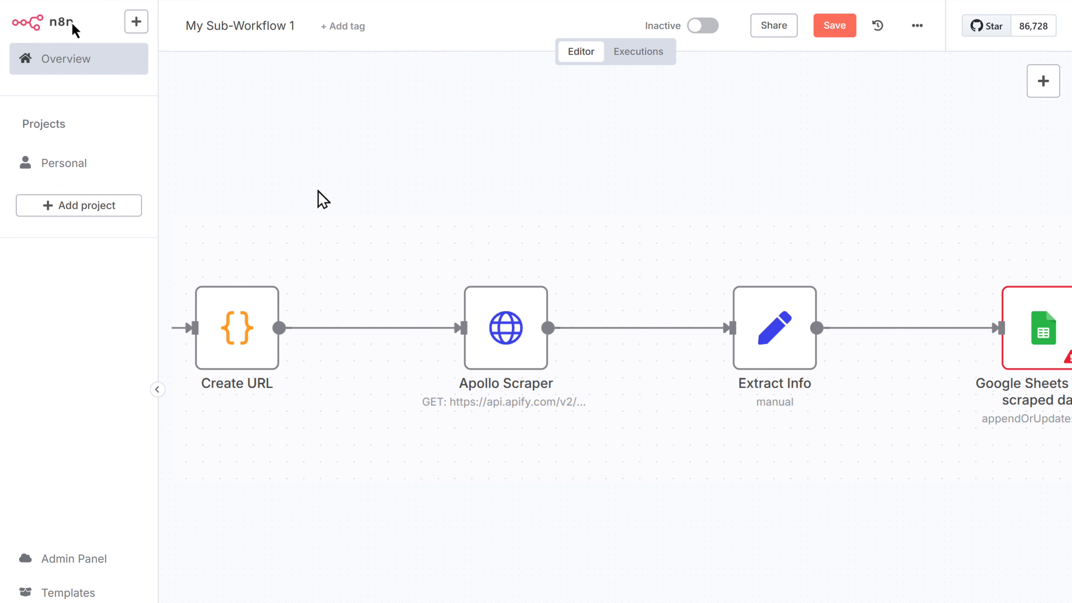
Open the Apollo Scraper node, then switch to Apify and create an account by continuing with the Google account
{"action": "double_click", "coordinate": [511, 326]}
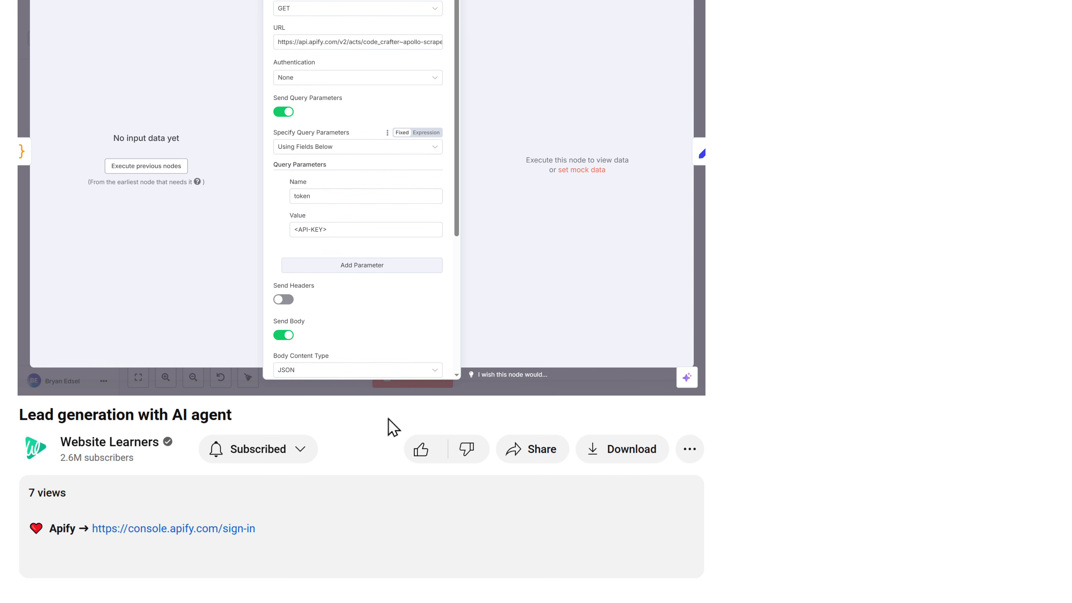
{"action": "left_click", "coordinate": [173, 528]}
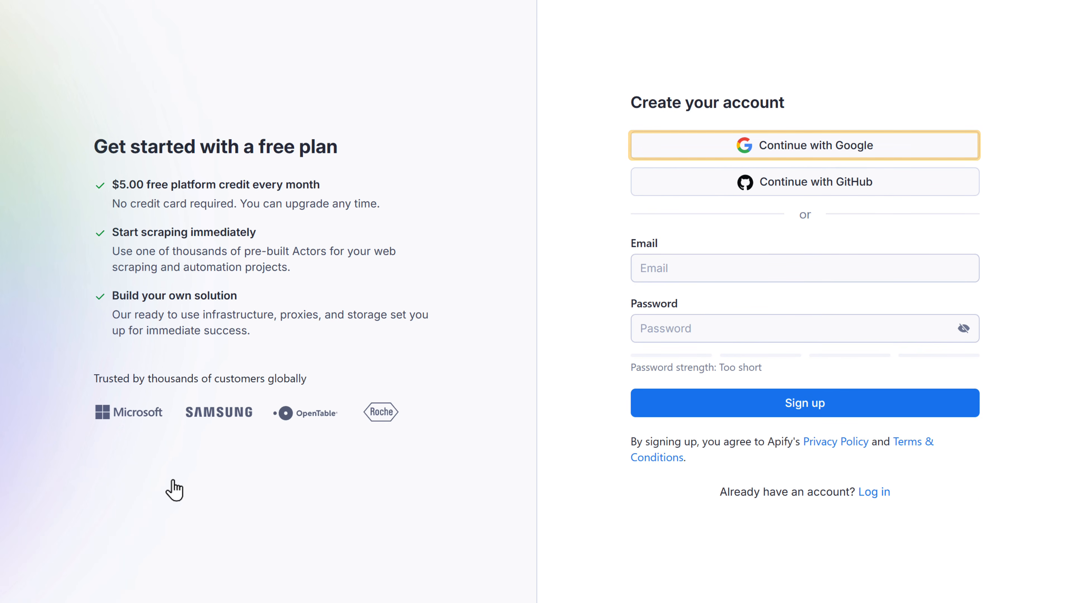
{"action": "left_click", "coordinate": [808, 150]}
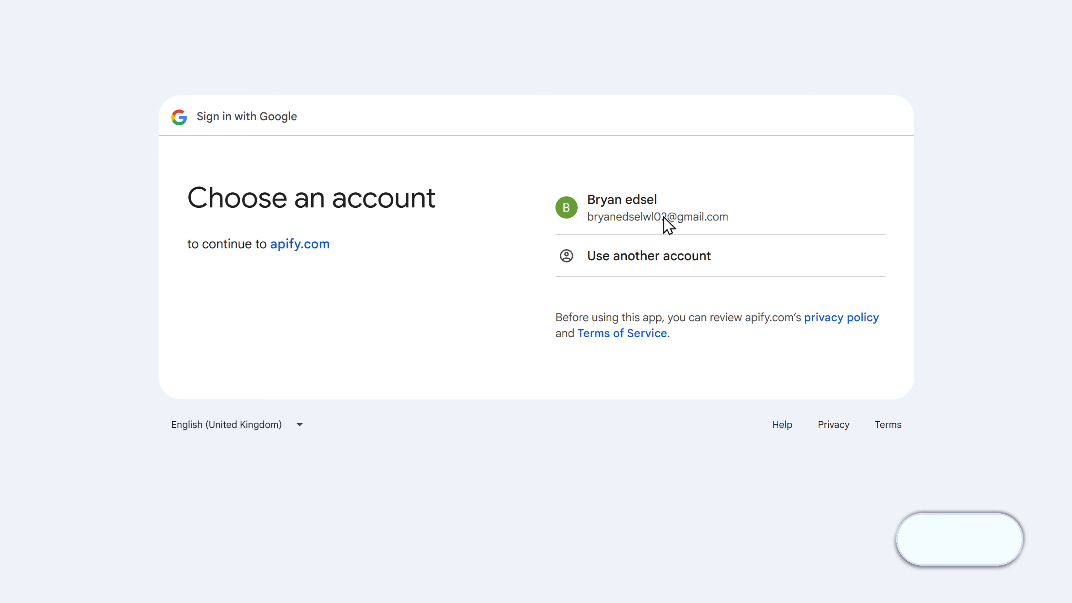
{"action": "left_click", "coordinate": [650, 225]}
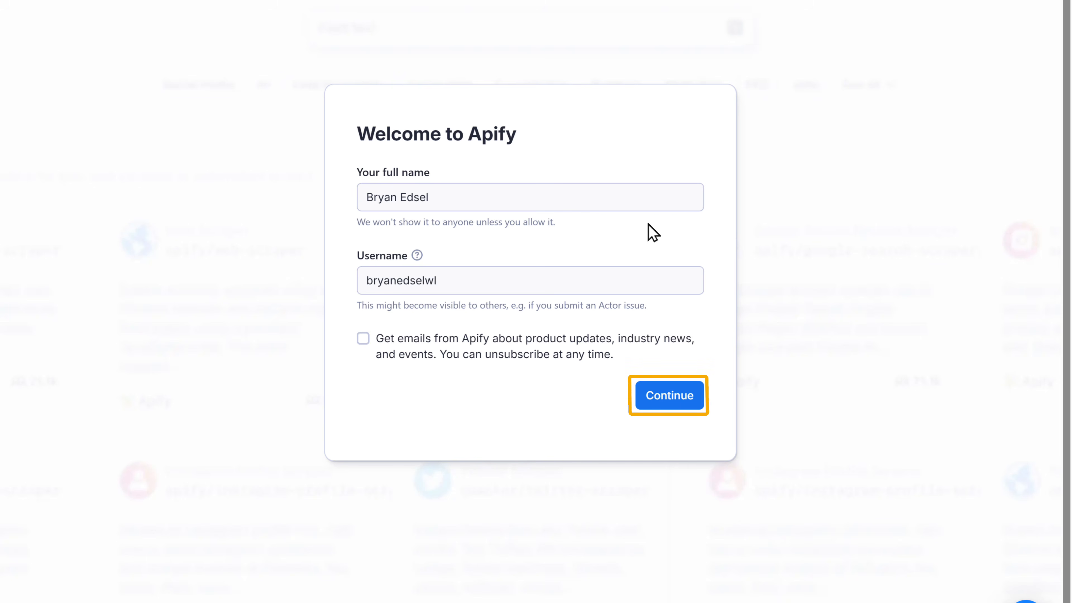
{"action": "left_click", "coordinate": [670, 403]}
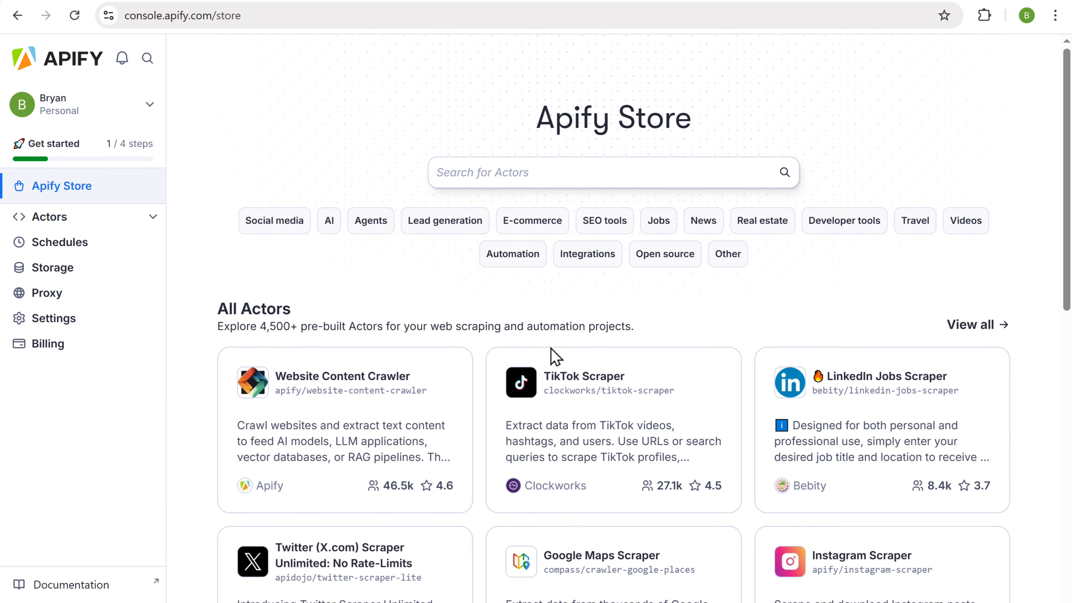
Find "Apollo Scraper: Get Work & Personal Emails (No Cookies)" in the Apify Store and rent the Actor with its 1-day free trial
{"action": "left_click", "coordinate": [450, 181]}
{"action": "type", "text": "Apollo Scraper"}
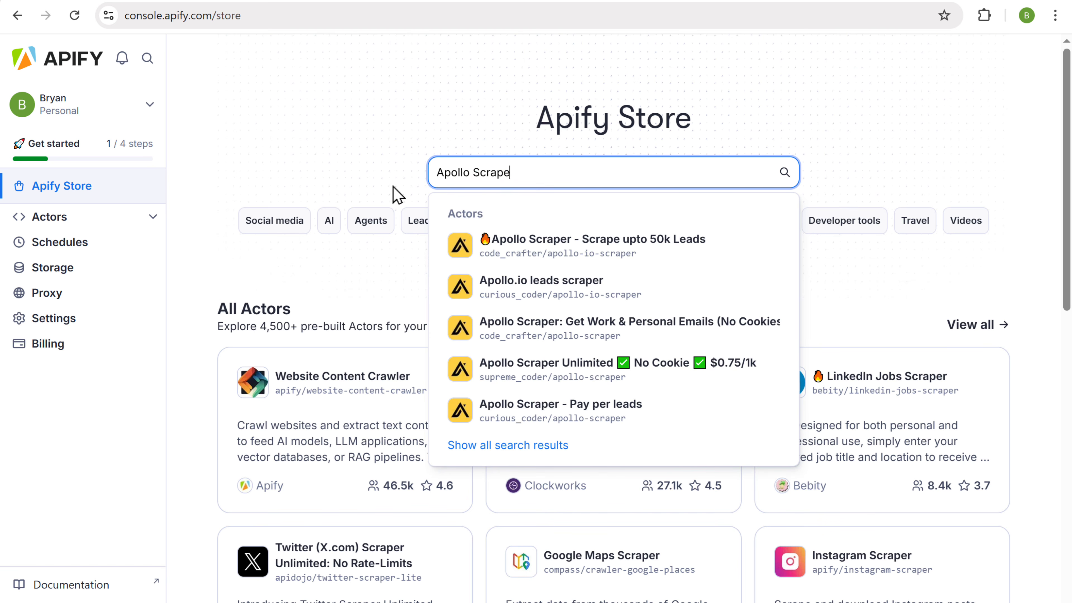
{"action": "left_click", "coordinate": [557, 337]}
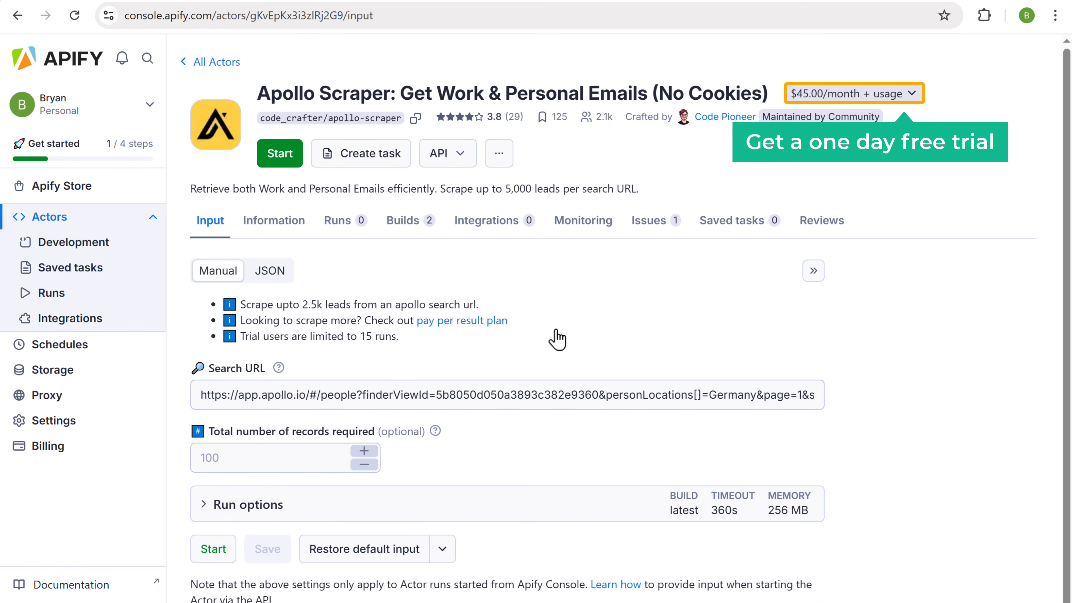
{"action": "left_click", "coordinate": [907, 94]}
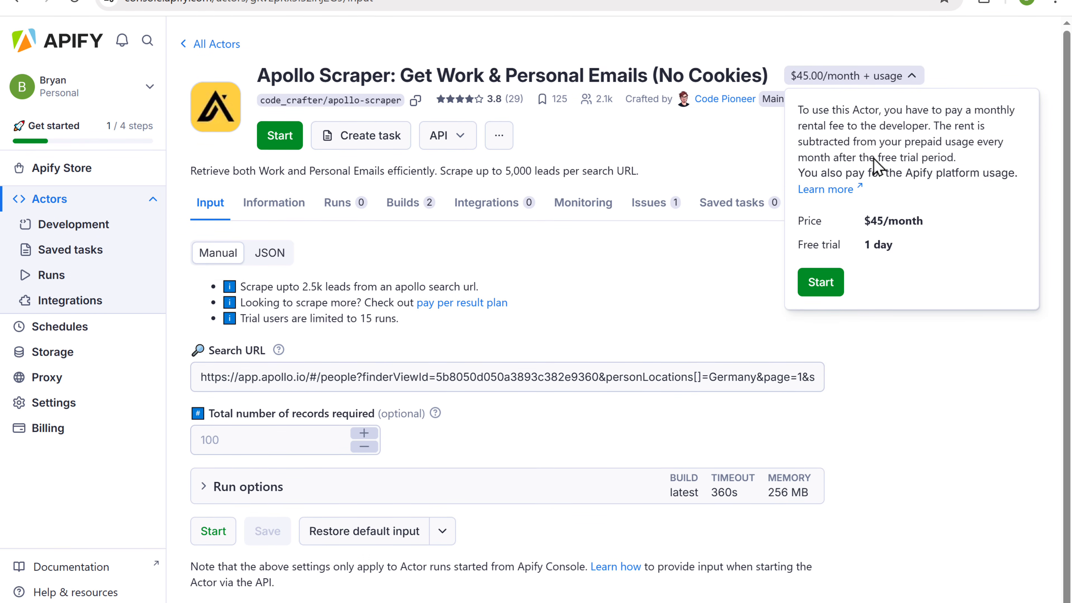
{"action": "left_click", "coordinate": [820, 216]}
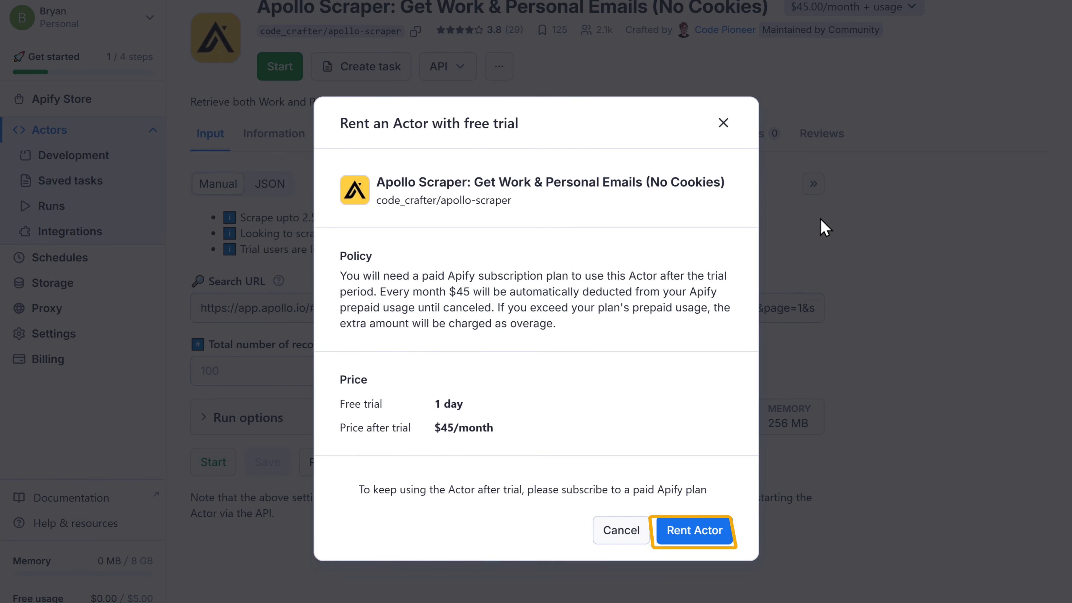
{"action": "left_click", "coordinate": [692, 539]}
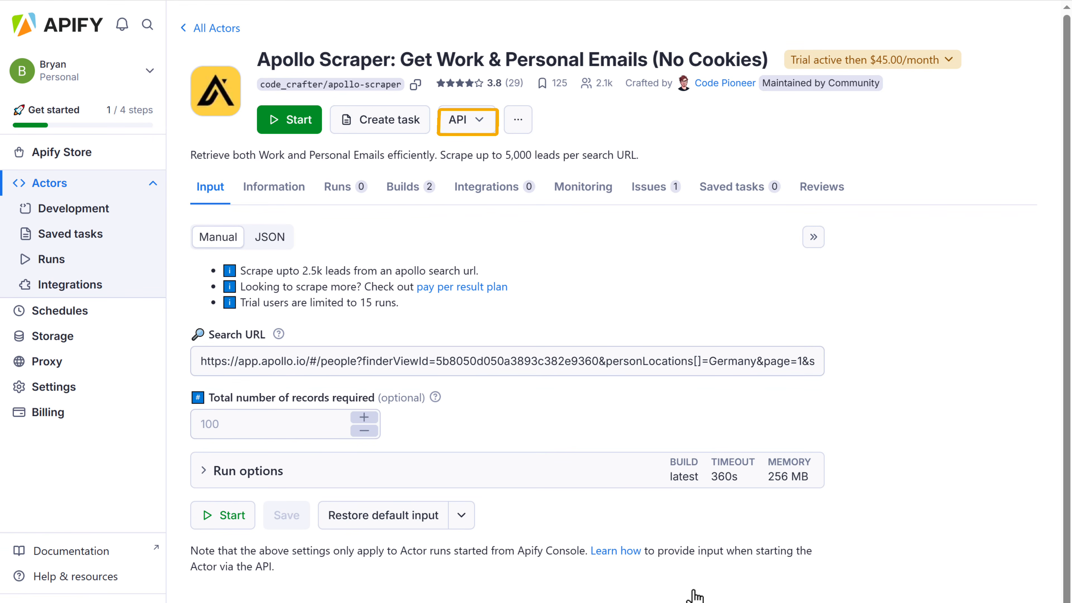
Reveal and copy the "Run Actor synchronously and get dataset items" URL from the Actor's API endpoints
{"action": "left_click", "coordinate": [480, 125]}
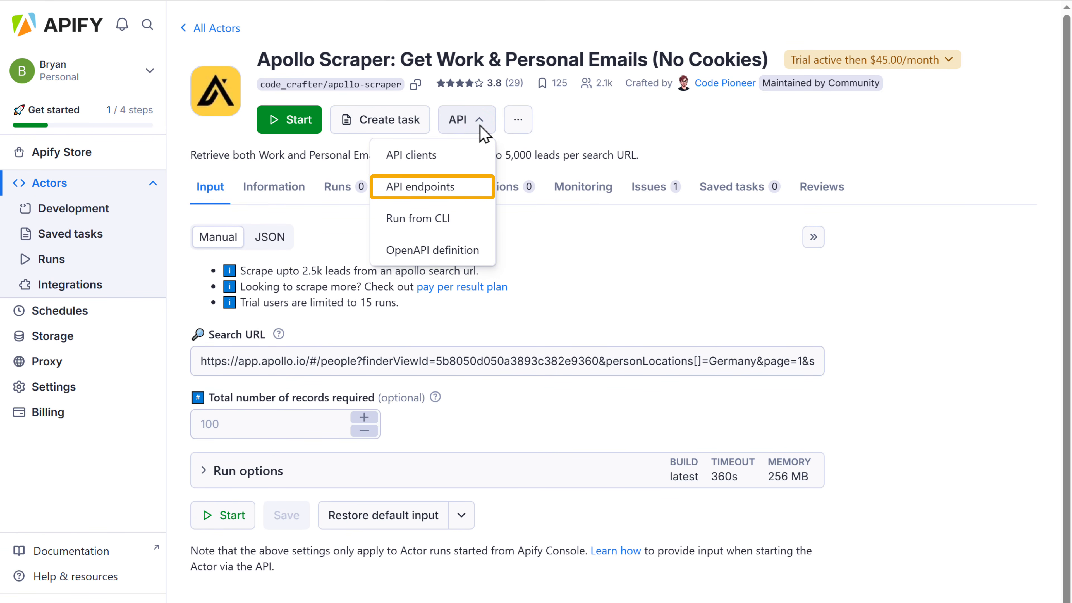
{"action": "left_click", "coordinate": [413, 192]}
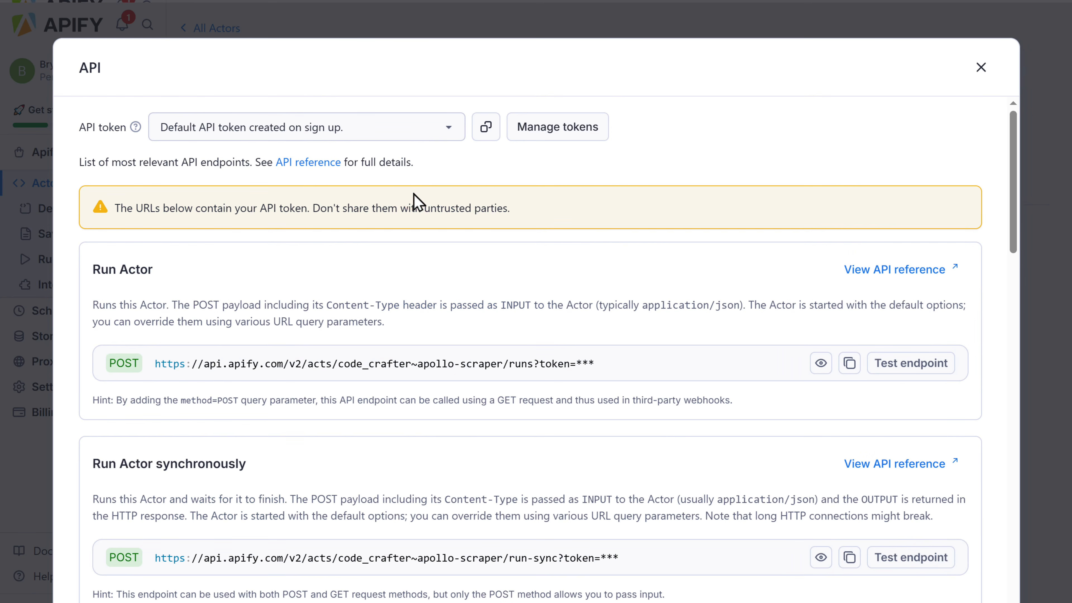
{"action": "scroll", "coordinate": [413, 194], "scroll_direction": "down", "scroll_amount": 5}
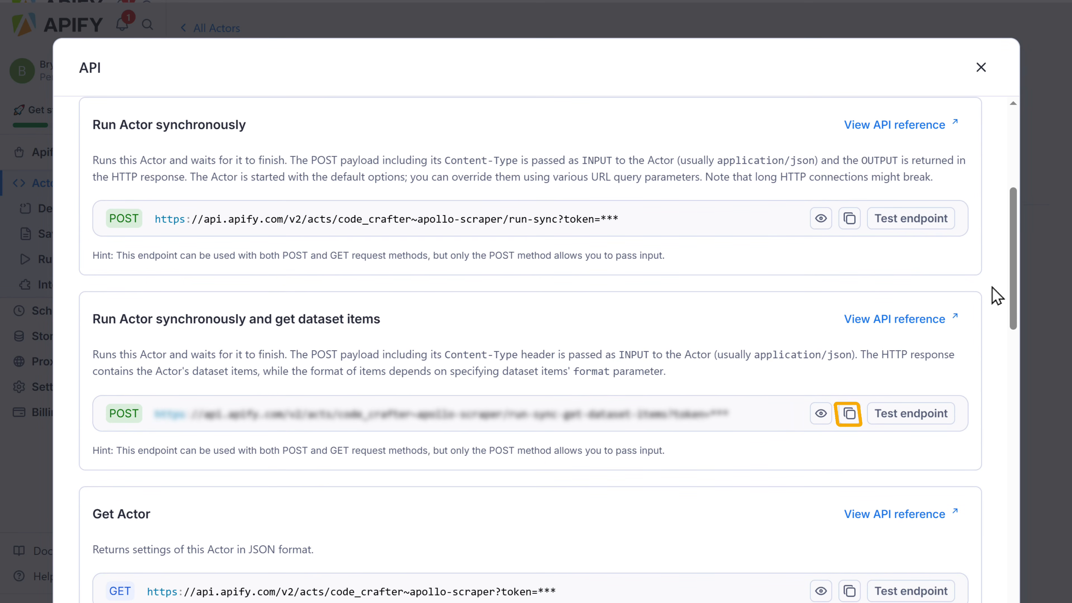
{"action": "left_click", "coordinate": [821, 414]}
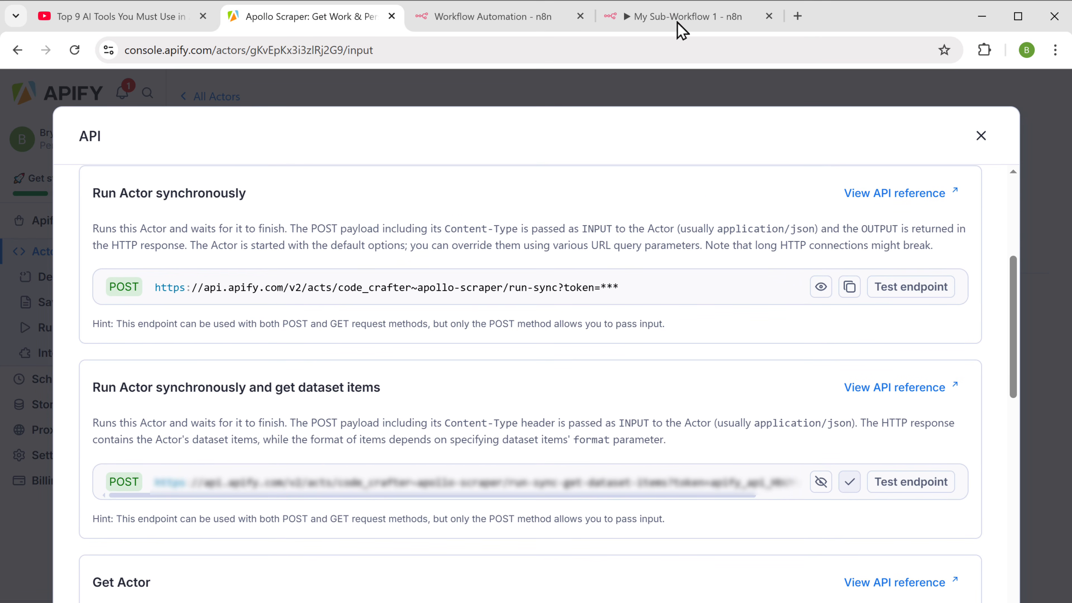
Switch to n8n, replace the Apollo Scraper node's URL with the copied endpoint URL containing the API token, and return to the canvas
{"action": "left_click", "coordinate": [681, 21]}
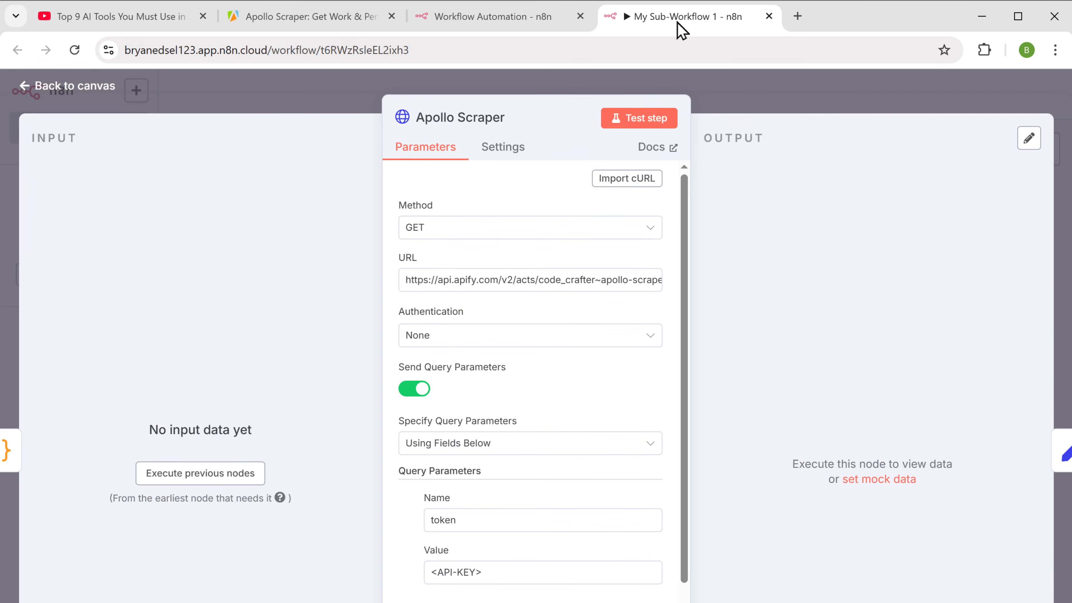
{"action": "triple_click", "coordinate": [469, 282]}
{"action": "right_click", "coordinate": [466, 282]}
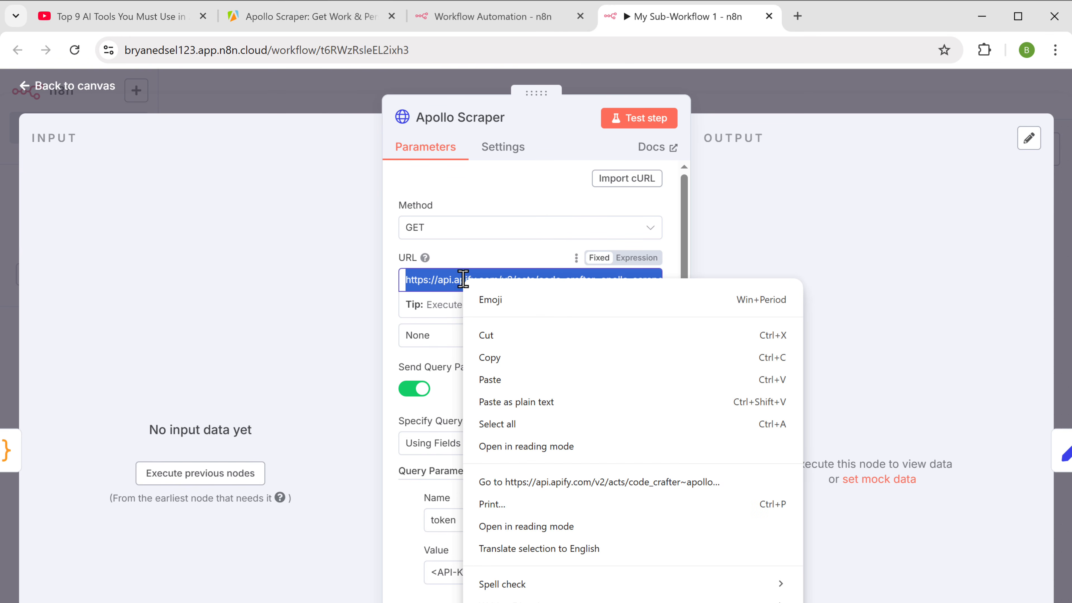
{"action": "left_click", "coordinate": [510, 378]}
{"action": "left_click", "coordinate": [74, 87]}
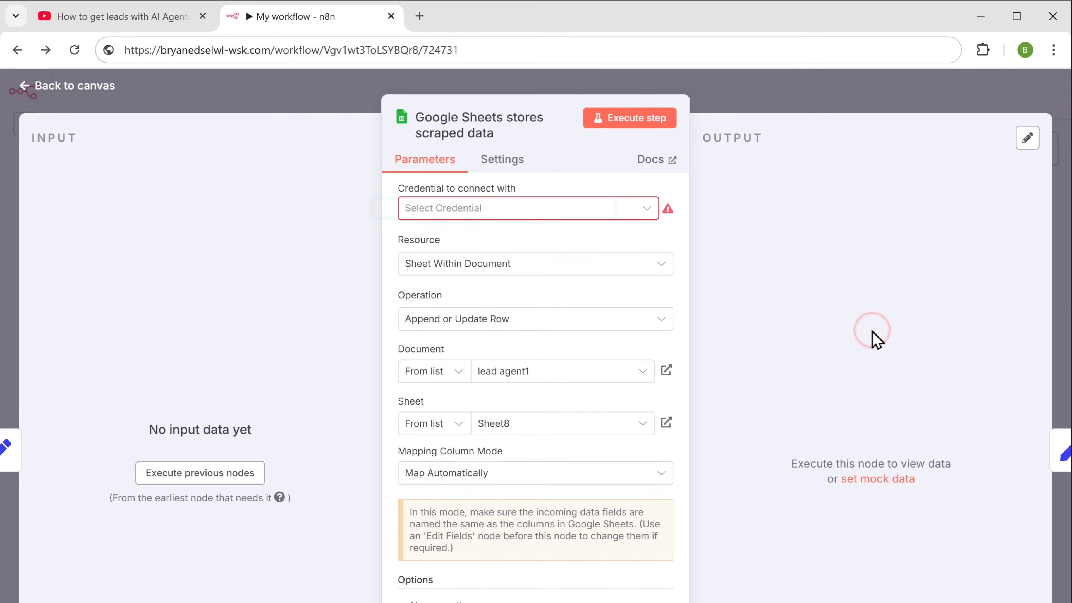
Start a new credential for the "Google Sheets stores scraped data" node, then switch to Google Cloud console and accept its terms of service
{"action": "left_click", "coordinate": [505, 222]}
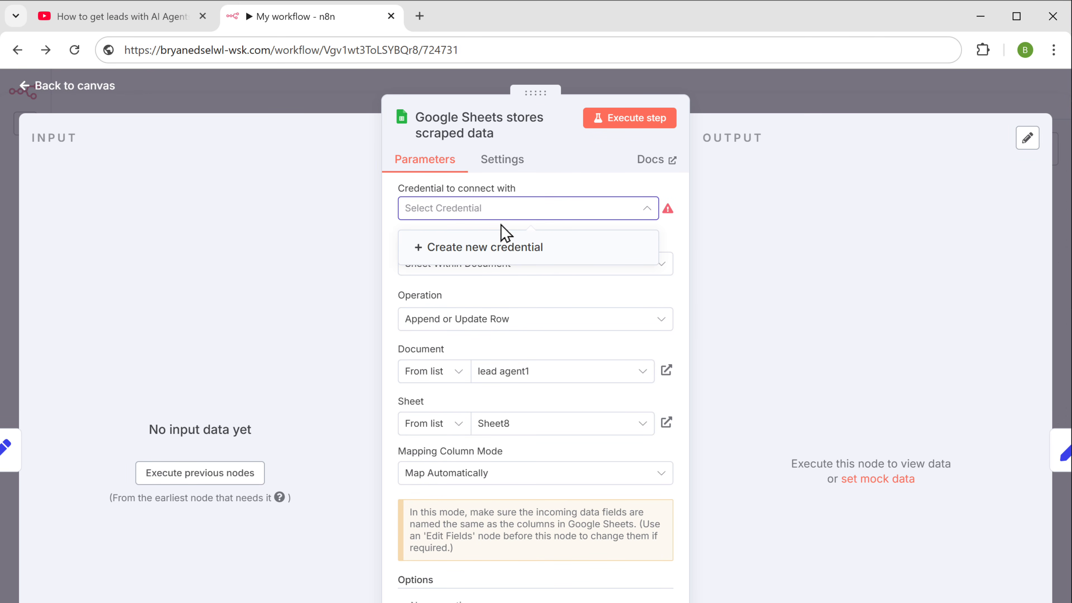
{"action": "left_click", "coordinate": [484, 247]}
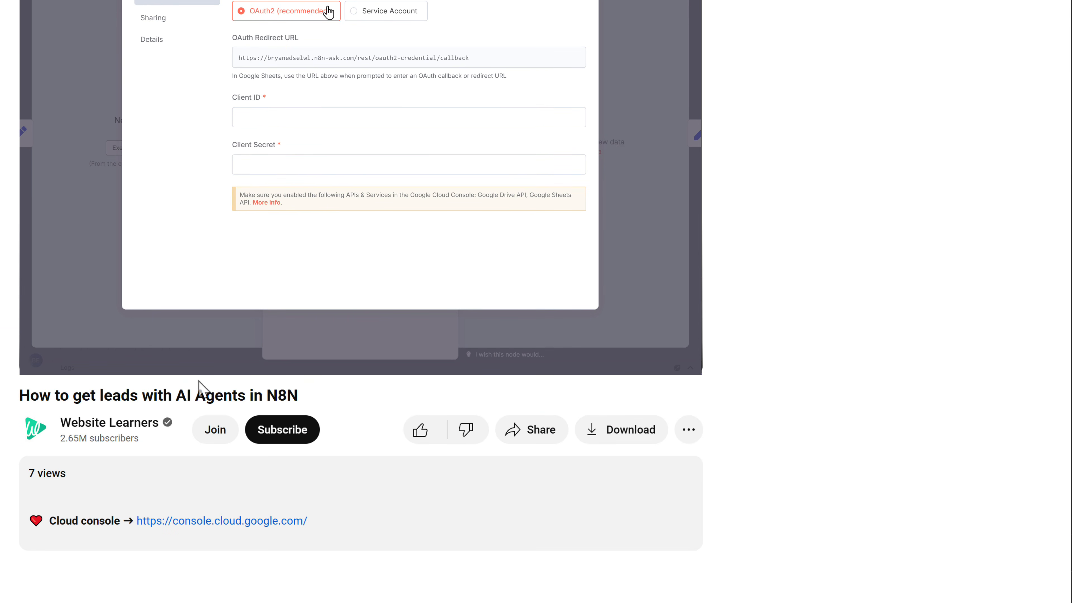
{"action": "left_click", "coordinate": [223, 526]}
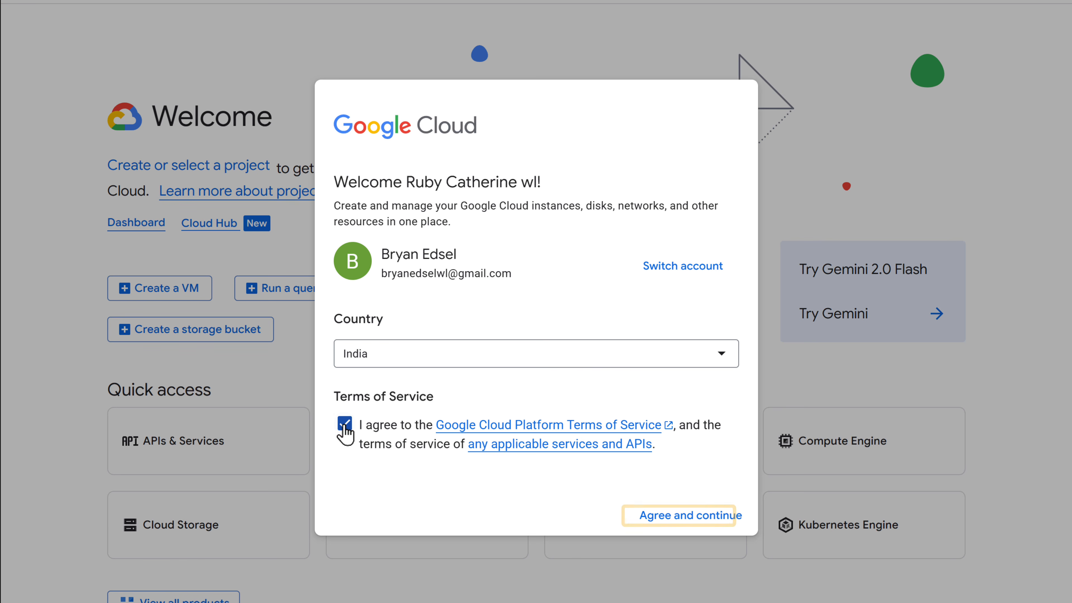
{"action": "left_click", "coordinate": [686, 518]}
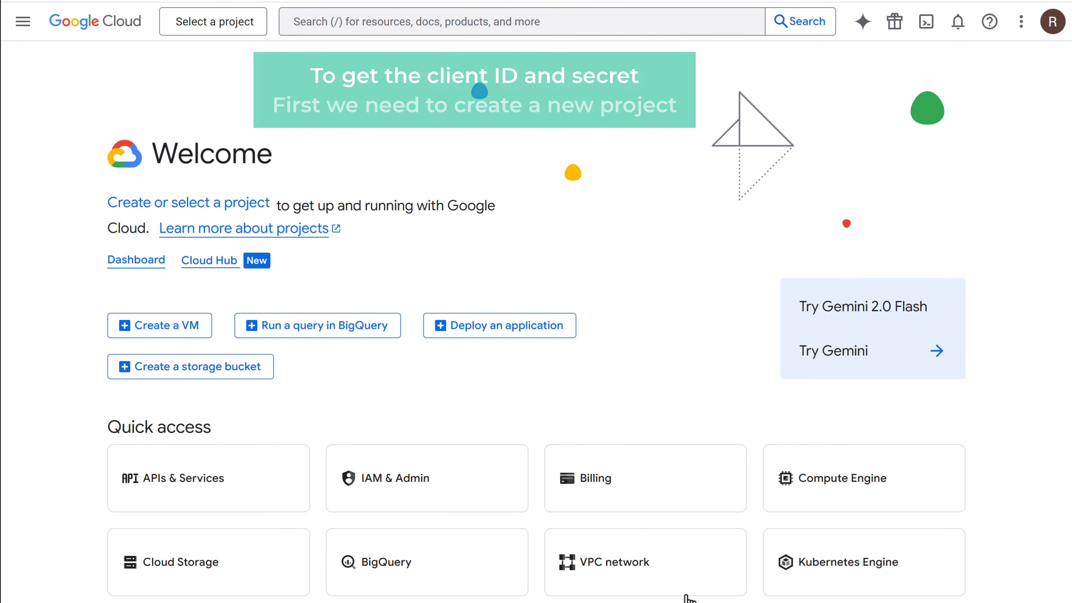
Create a Google Cloud project named "n8n-lead generation" with no organisation and select it as the active project
{"action": "left_click", "coordinate": [214, 26]}
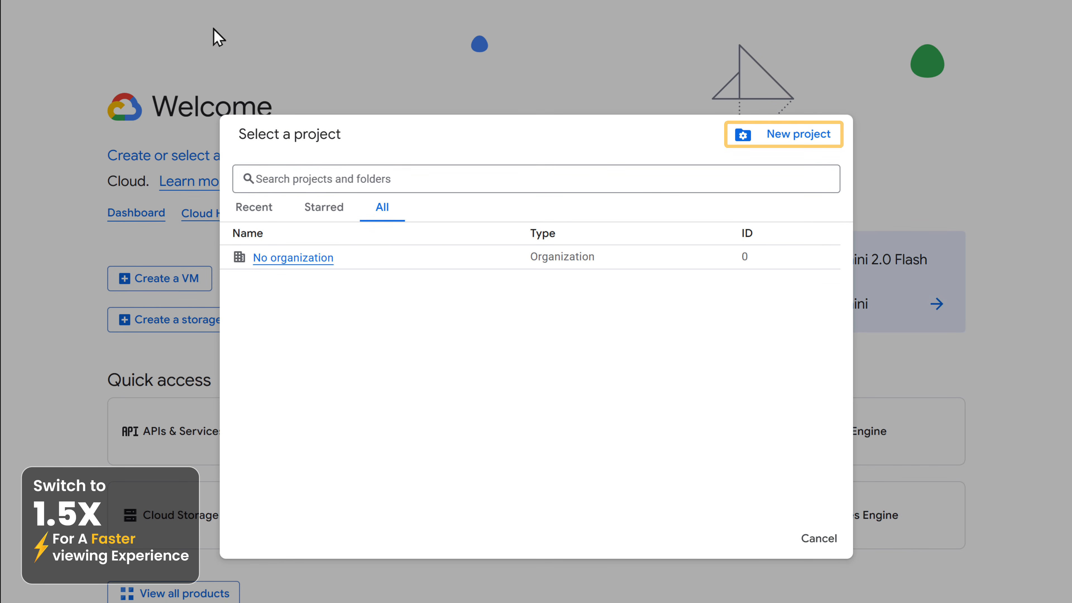
{"action": "left_click", "coordinate": [792, 139]}
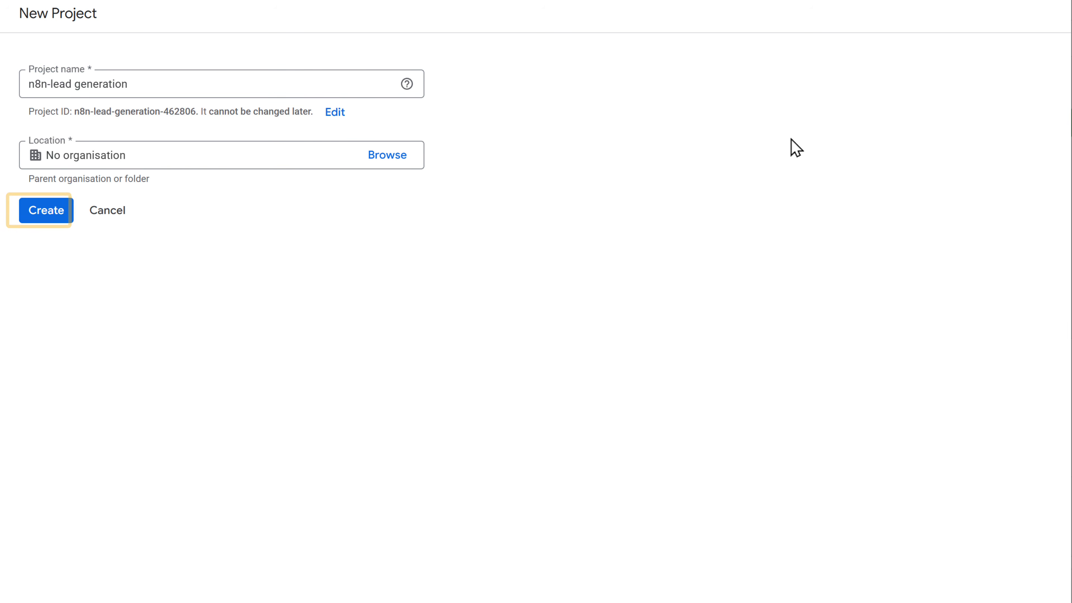
{"action": "left_click", "coordinate": [48, 218]}
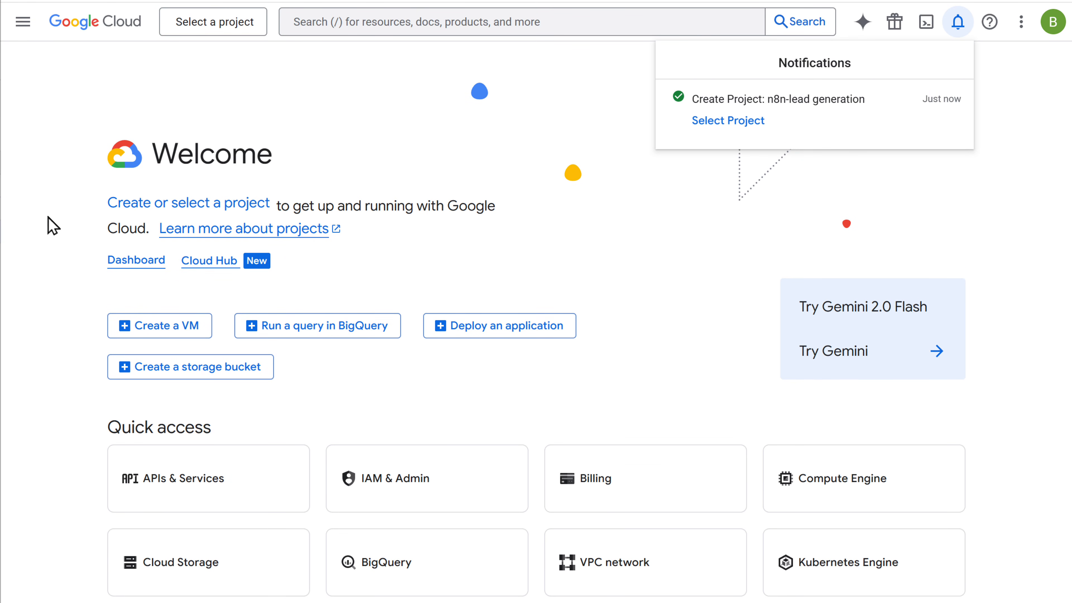
{"action": "left_click", "coordinate": [213, 26]}
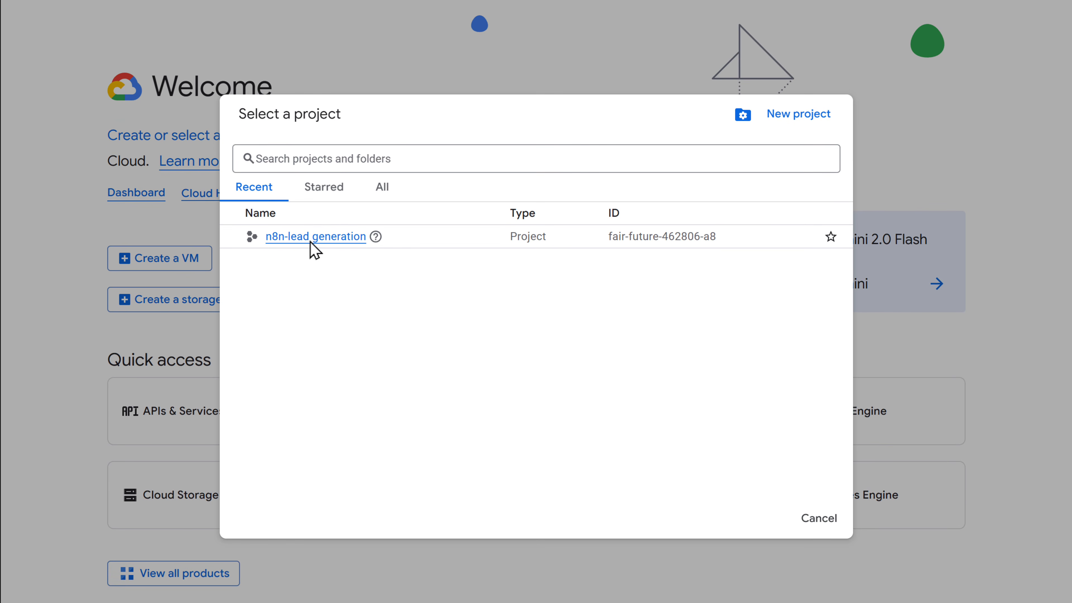
{"action": "left_click", "coordinate": [310, 237]}
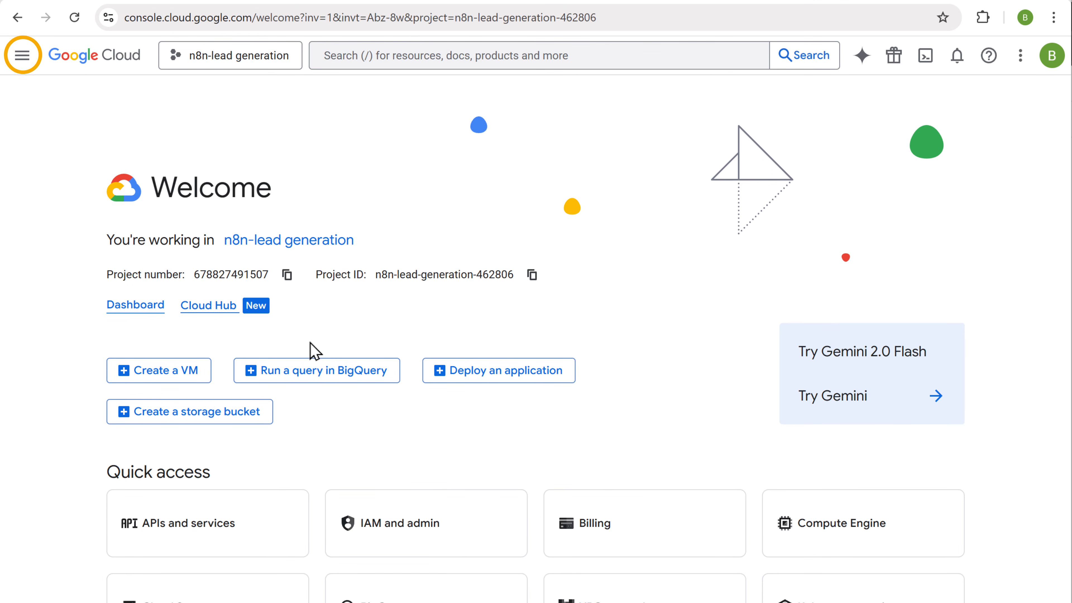
Start configuring the project's OAuth consent screen, with "n8n-lead generation" as app name and the account's e-mail as user support email
{"action": "left_click", "coordinate": [23, 55]}
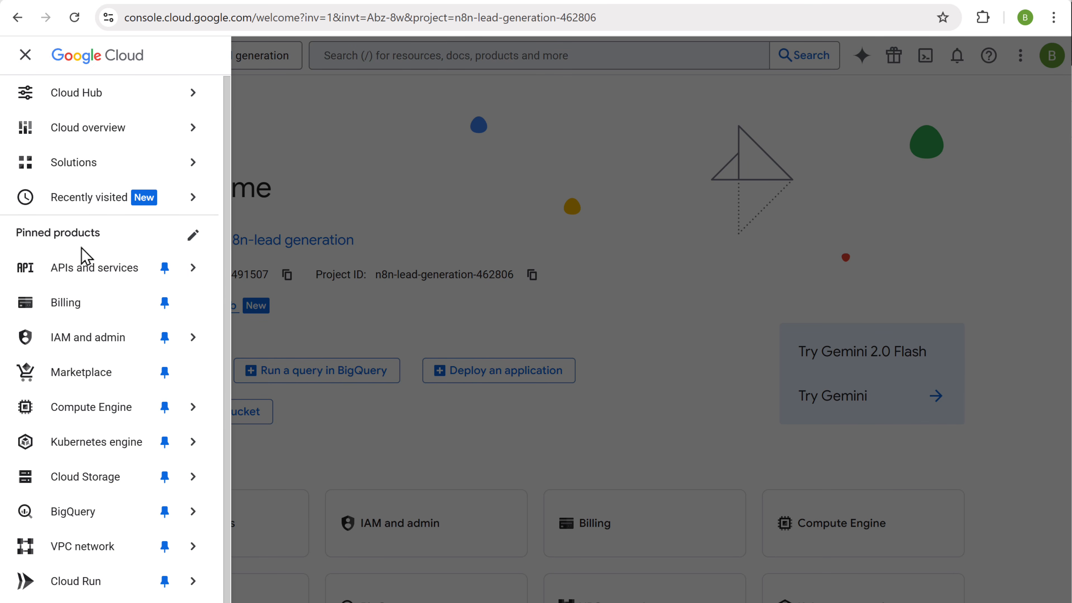
{"action": "left_click", "coordinate": [90, 270]}
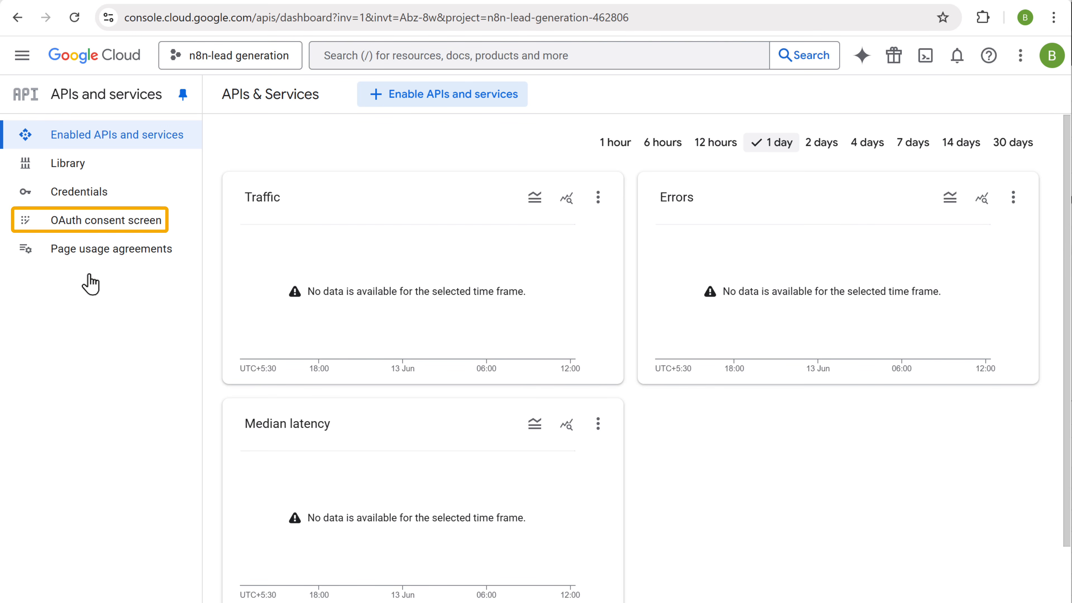
{"action": "left_click", "coordinate": [92, 227]}
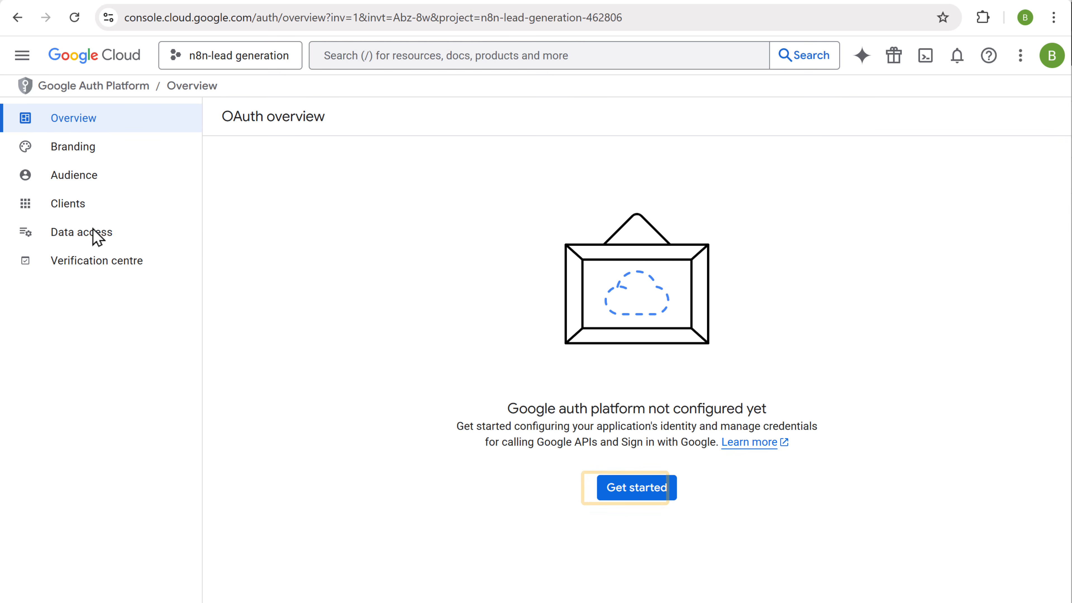
{"action": "left_click", "coordinate": [638, 496]}
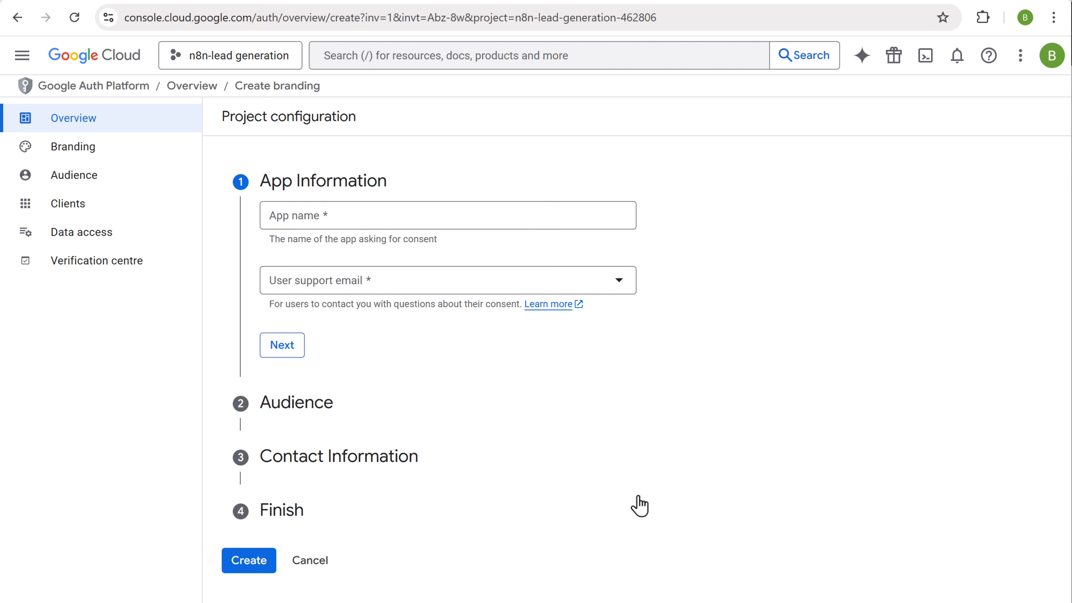
{"action": "left_click", "coordinate": [277, 222]}
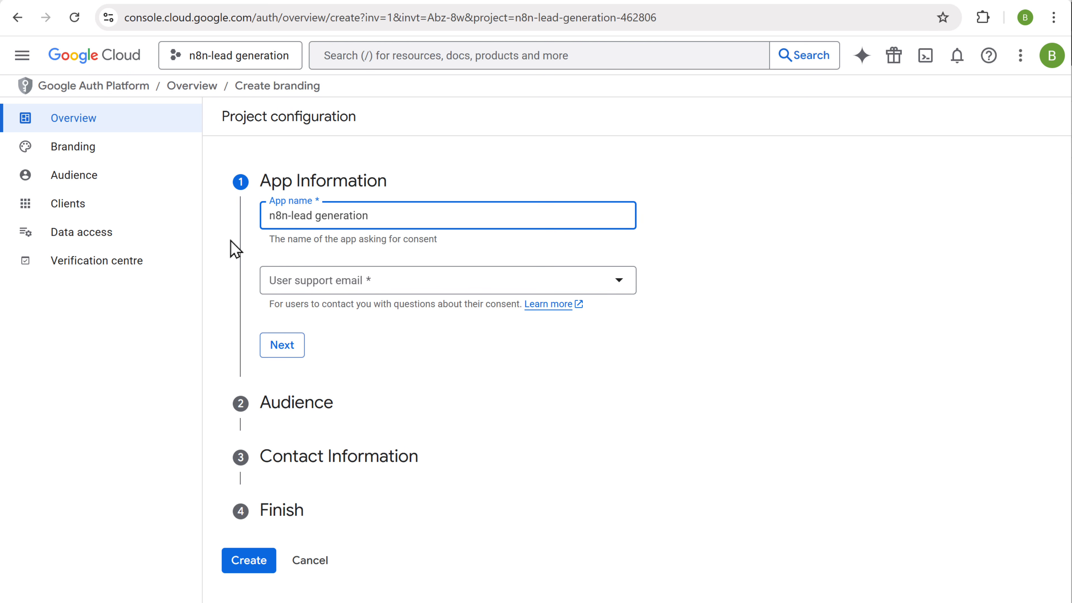
{"action": "key", "text": "Tab"}
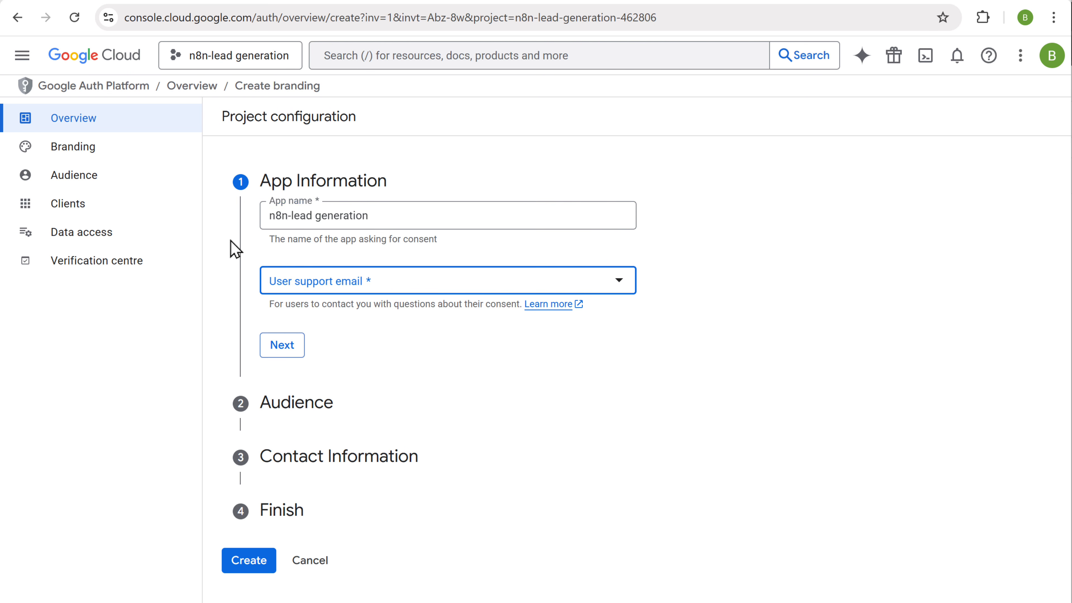
{"action": "left_click", "coordinate": [437, 289]}
{"action": "left_click", "coordinate": [419, 295]}
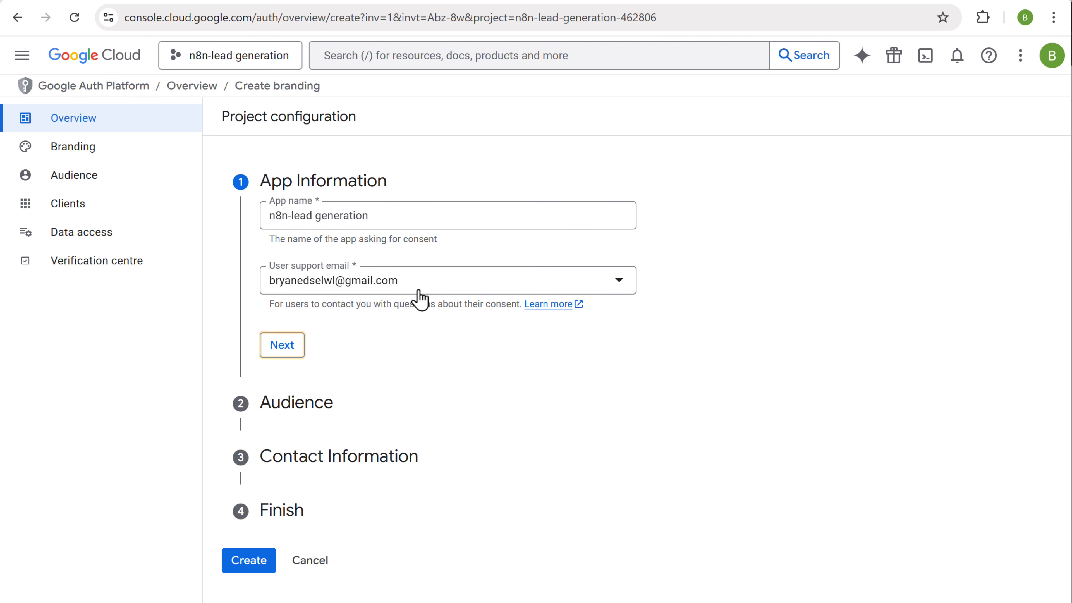
{"action": "left_click", "coordinate": [280, 349]}
Set the audience to External, provide the contact e-mail, agree to the Google API services user data policy, and create the configuration
{"action": "left_click", "coordinate": [271, 363]}
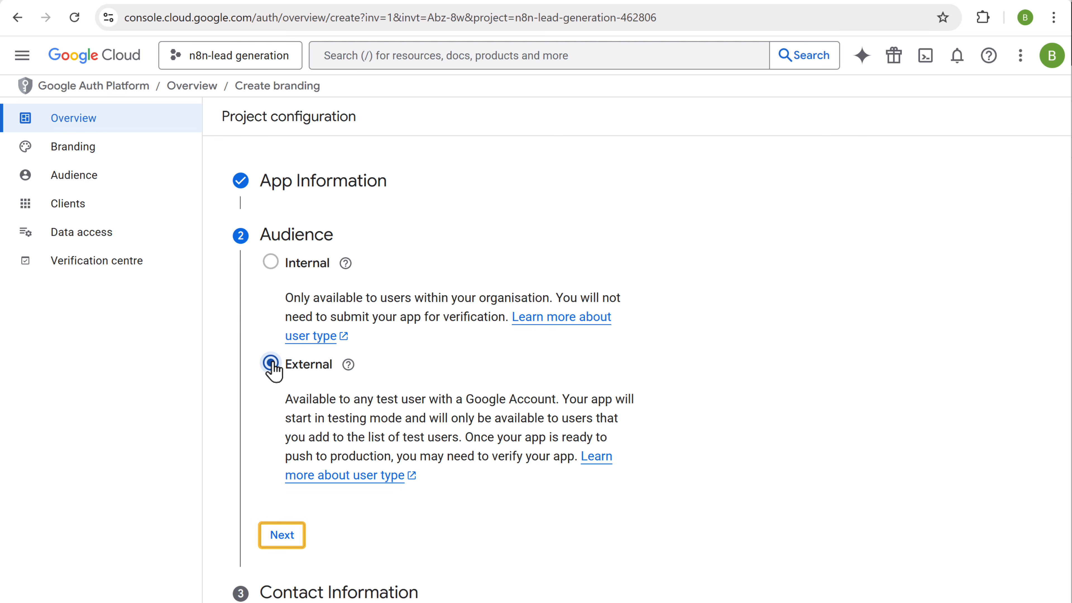
{"action": "left_click", "coordinate": [281, 538]}
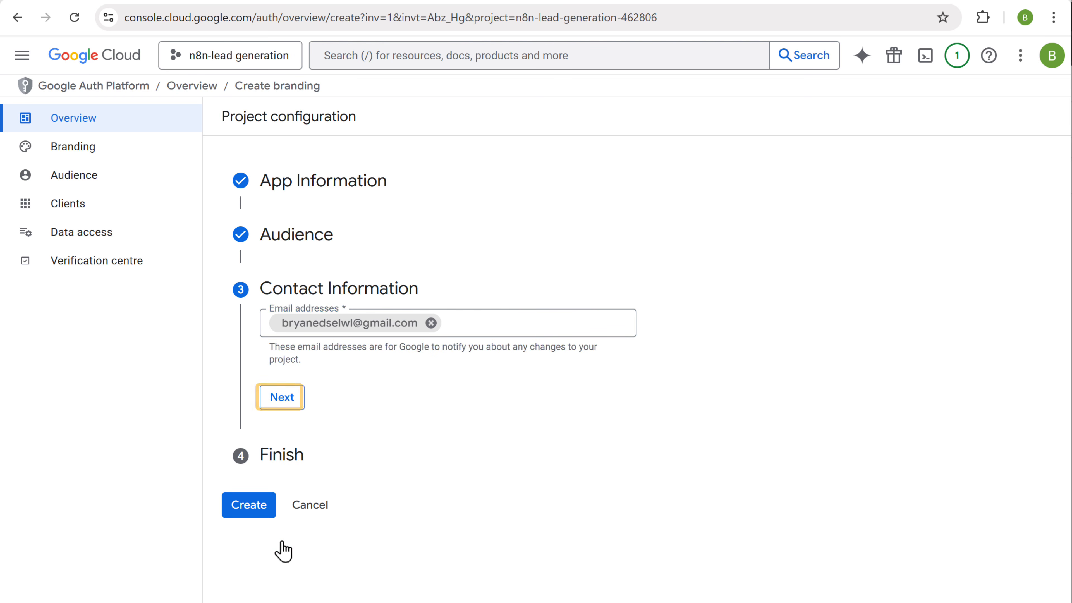
{"action": "left_click", "coordinate": [282, 400]}
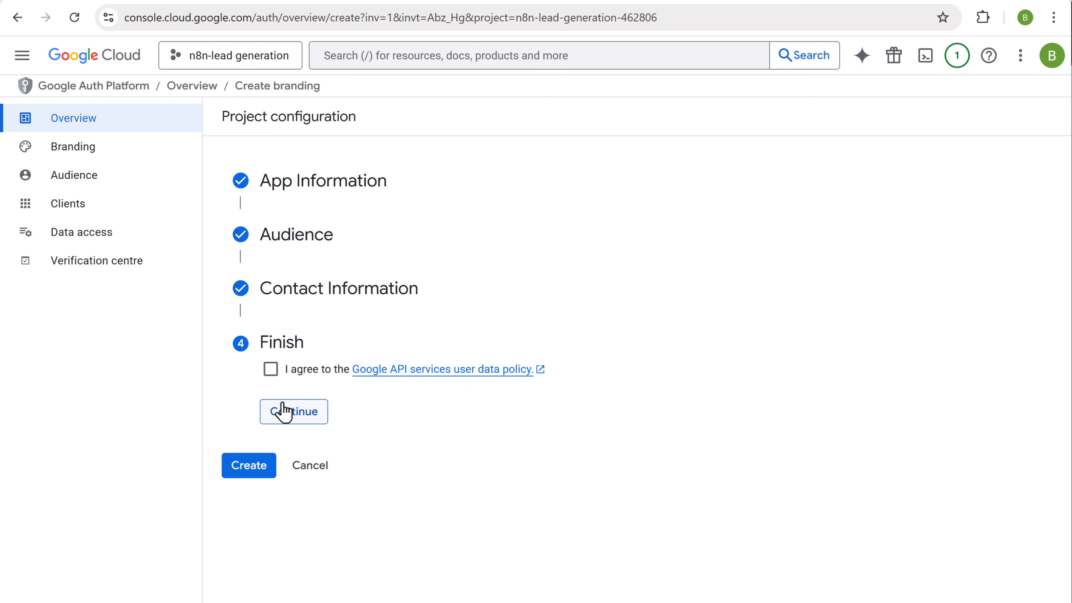
{"action": "left_click", "coordinate": [270, 369]}
{"action": "left_click", "coordinate": [293, 415]}
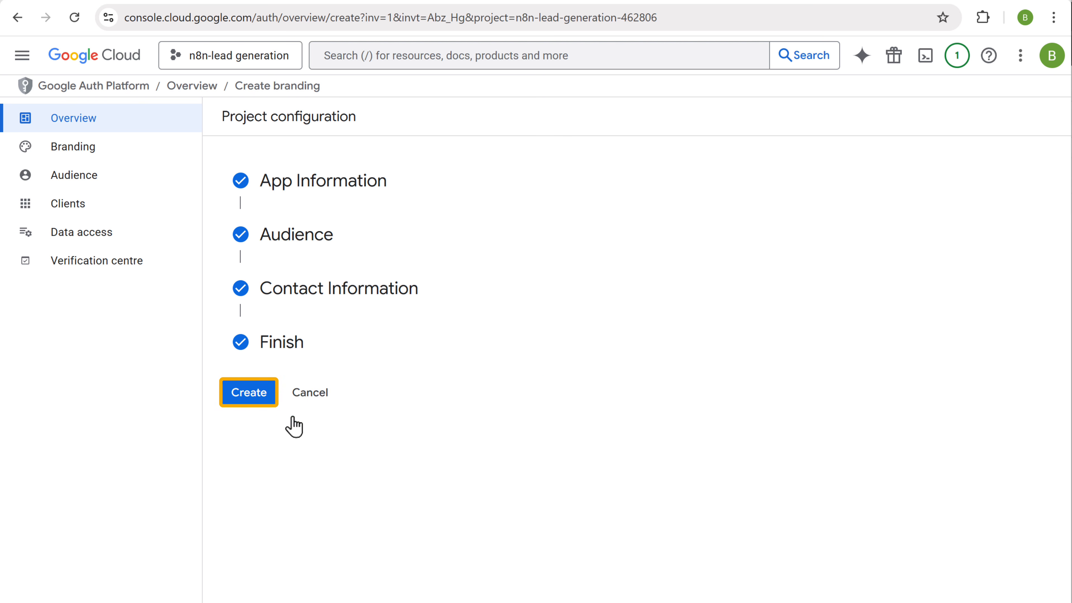
{"action": "left_click", "coordinate": [250, 396]}
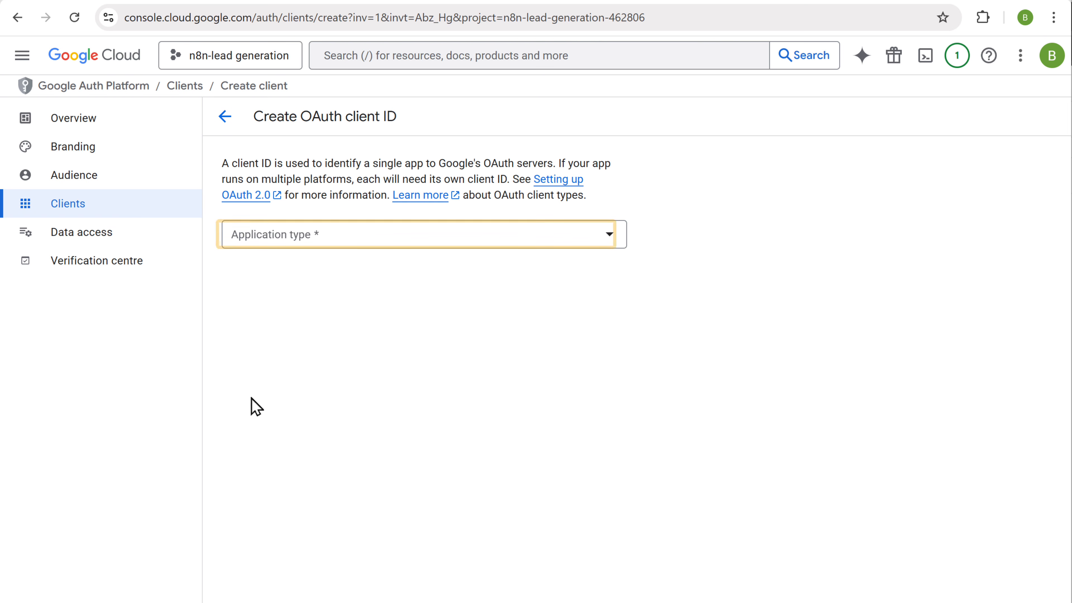
Set the new OAuth client's application type to Web application and name it "n8n-lead generation"
{"action": "left_click", "coordinate": [525, 239]}
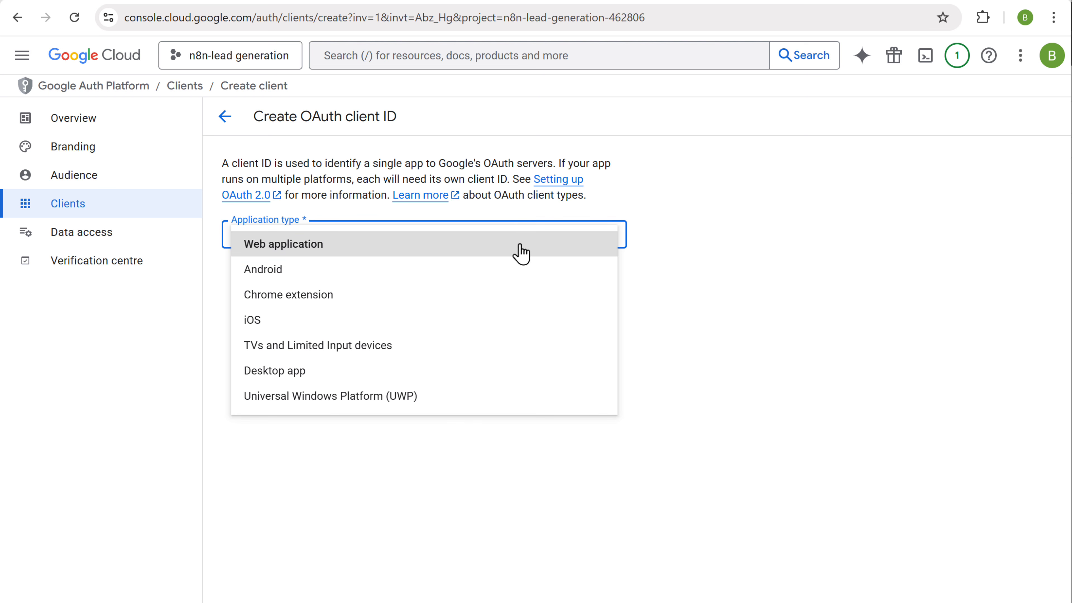
{"action": "left_click", "coordinate": [520, 244]}
{"action": "triple_click", "coordinate": [237, 280]}
{"action": "type", "text": "n8n-lead generation"}
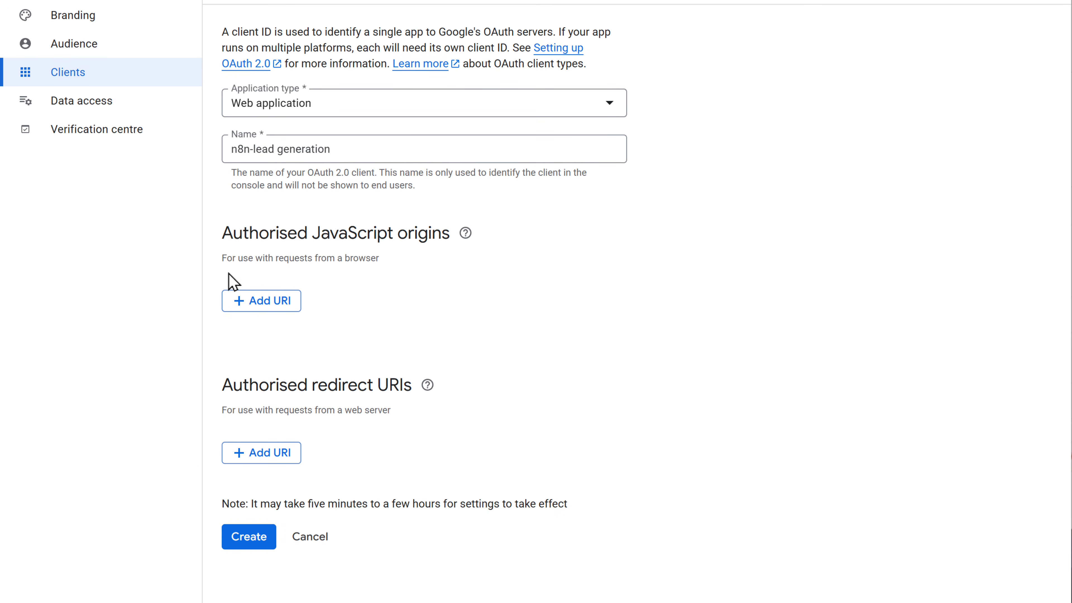
Copy the OAuth Redirect URL from n8n's Google Sheets credential, add it as the client's authorised redirect URI, and create the client
{"action": "left_click", "coordinate": [266, 460]}
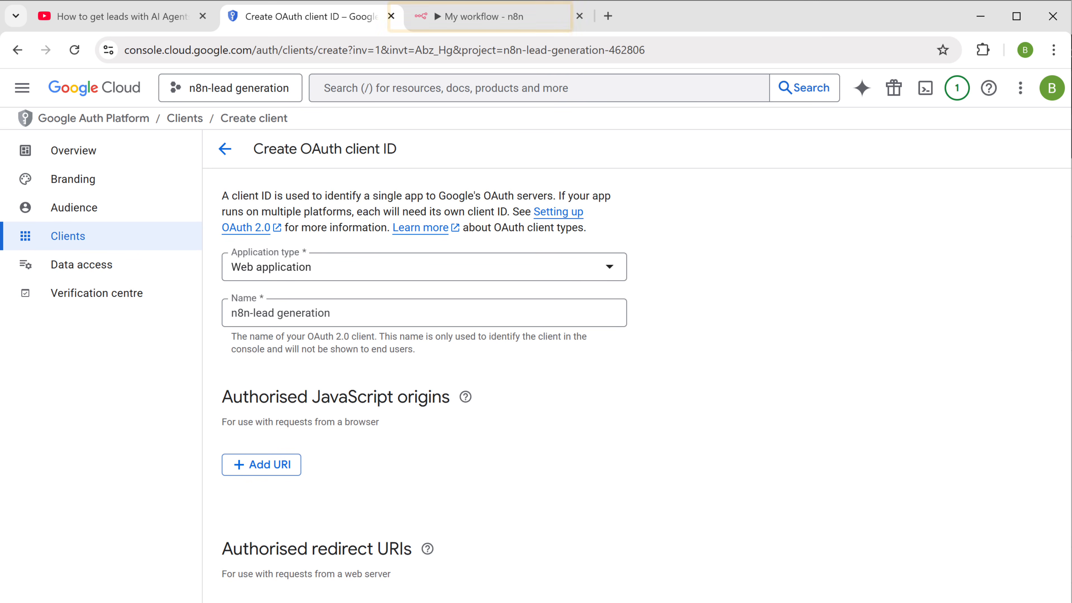
{"action": "left_click", "coordinate": [488, 19]}
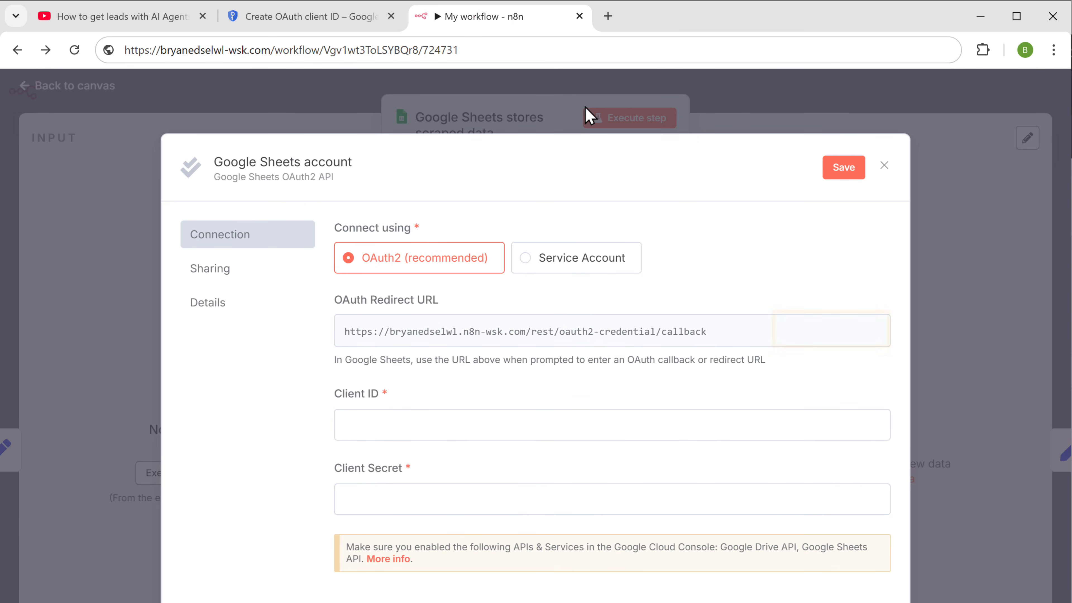
{"action": "left_click", "coordinate": [308, 21]}
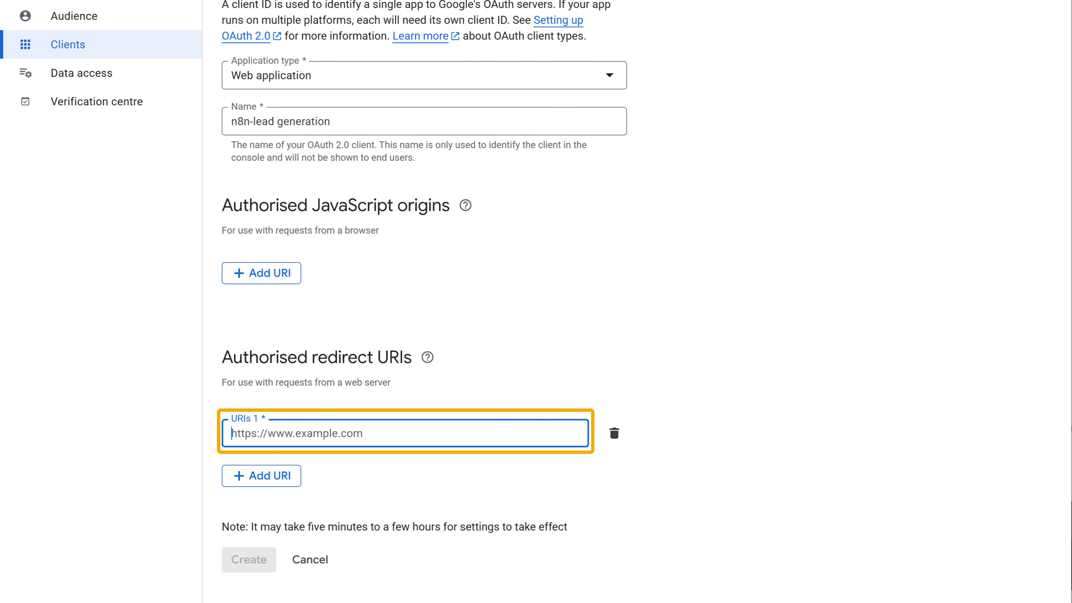
{"action": "right_click", "coordinate": [239, 439]}
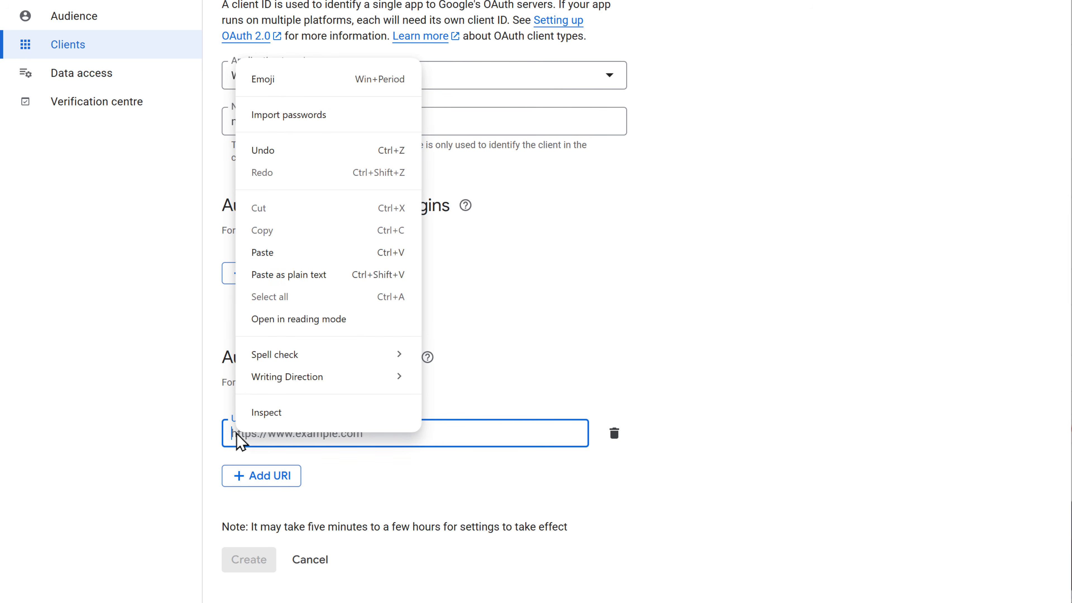
{"action": "left_click", "coordinate": [358, 259]}
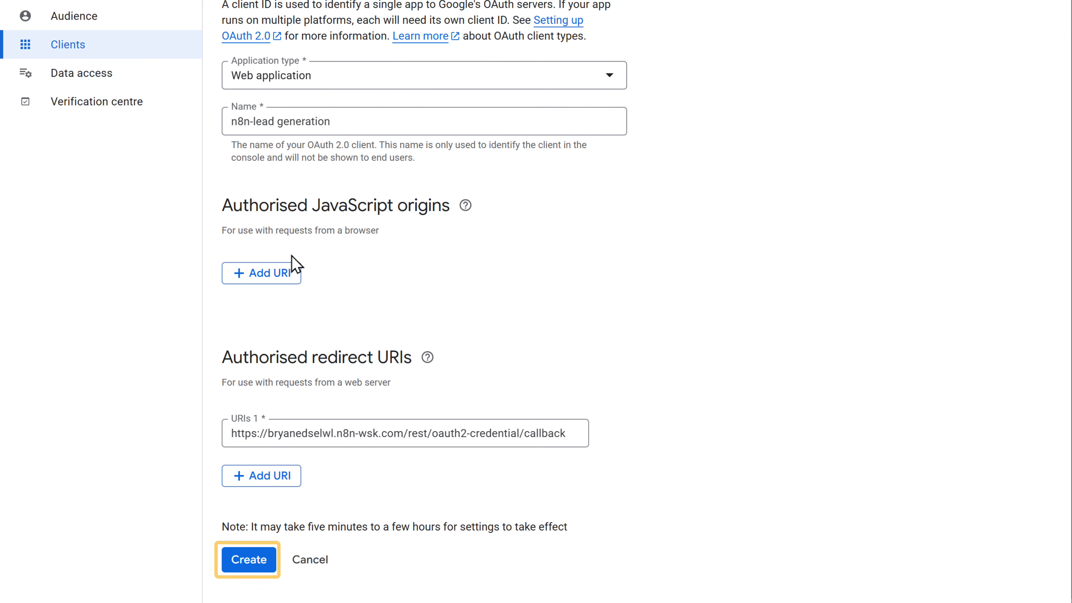
{"action": "left_click", "coordinate": [249, 565]}
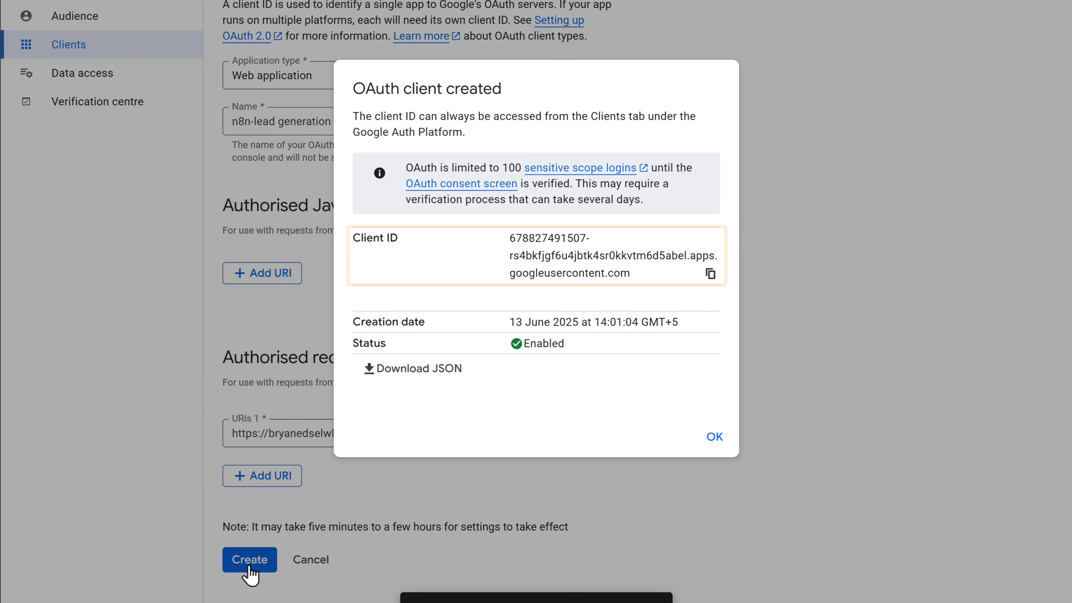
Copy the new OAuth client's ID, switch to n8n, and paste it as the Client ID of the Google Sheets credential
{"action": "left_click", "coordinate": [710, 273]}
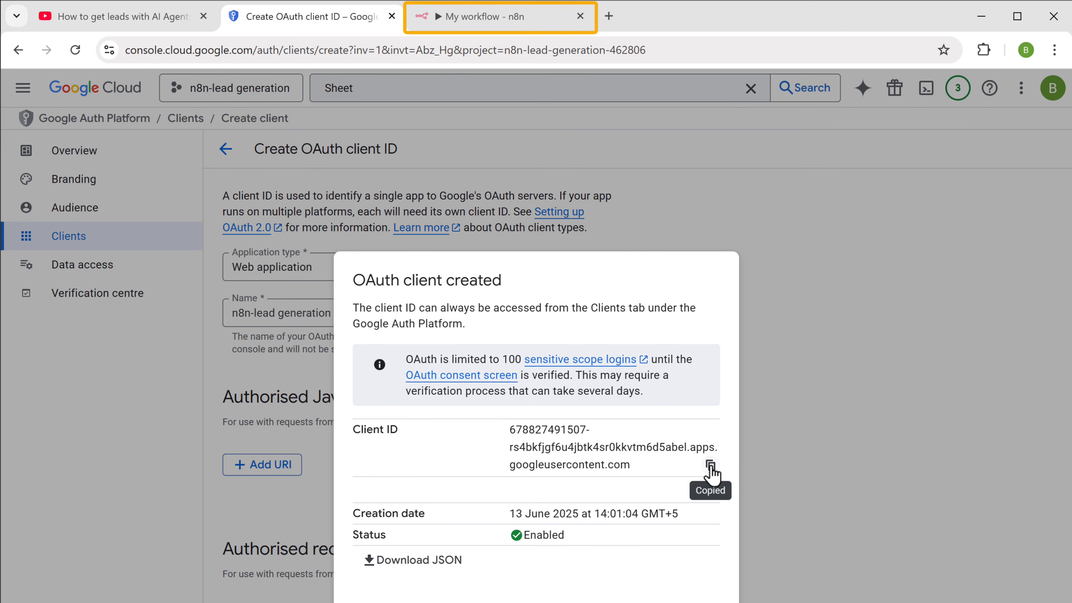
{"action": "left_click", "coordinate": [486, 18]}
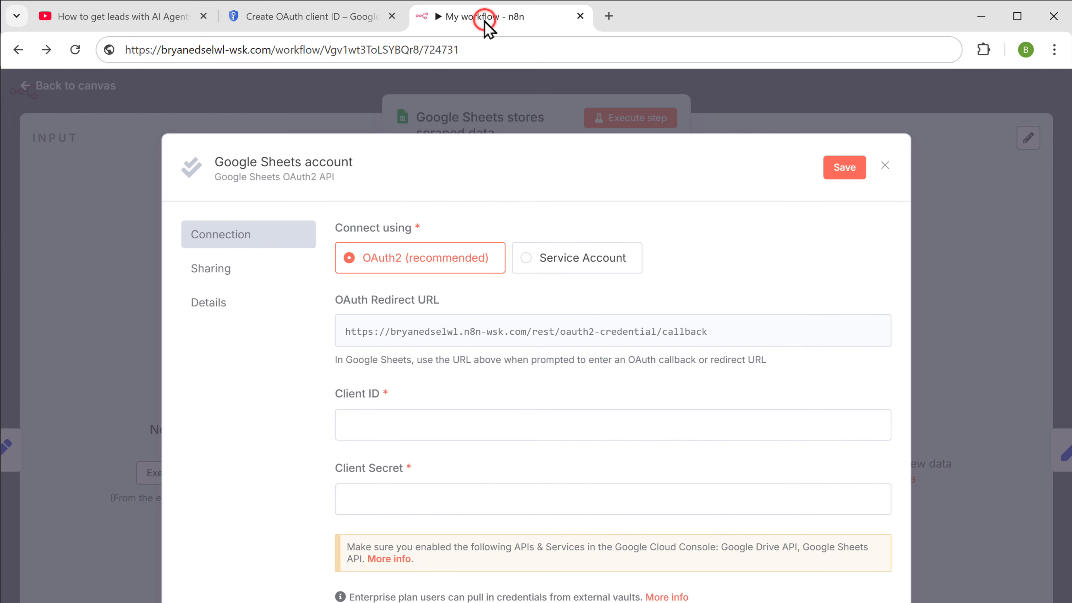
{"action": "right_click", "coordinate": [350, 426]}
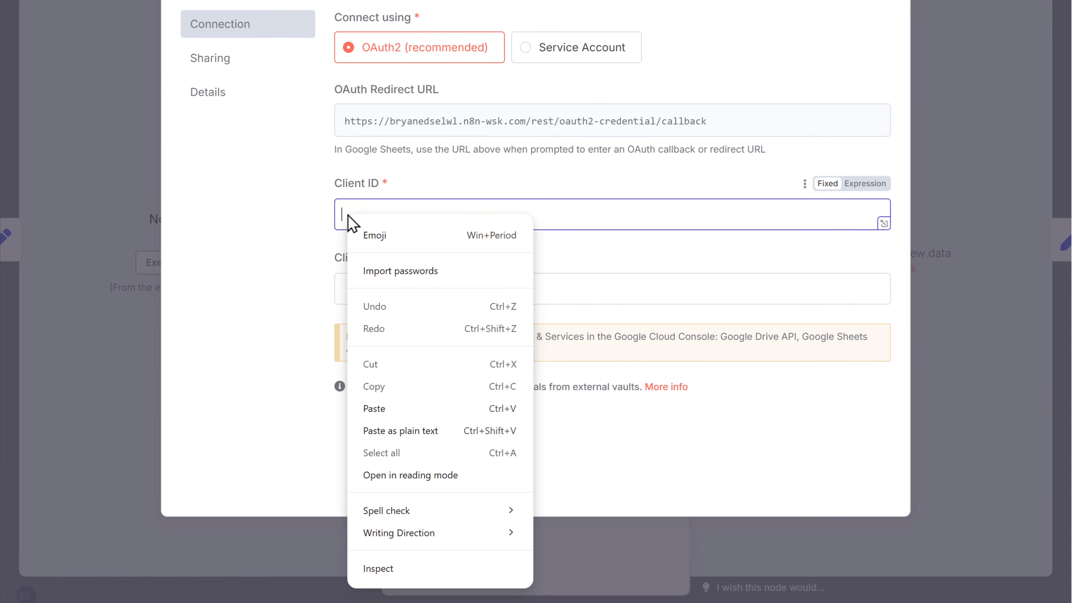
{"action": "left_click", "coordinate": [401, 405]}
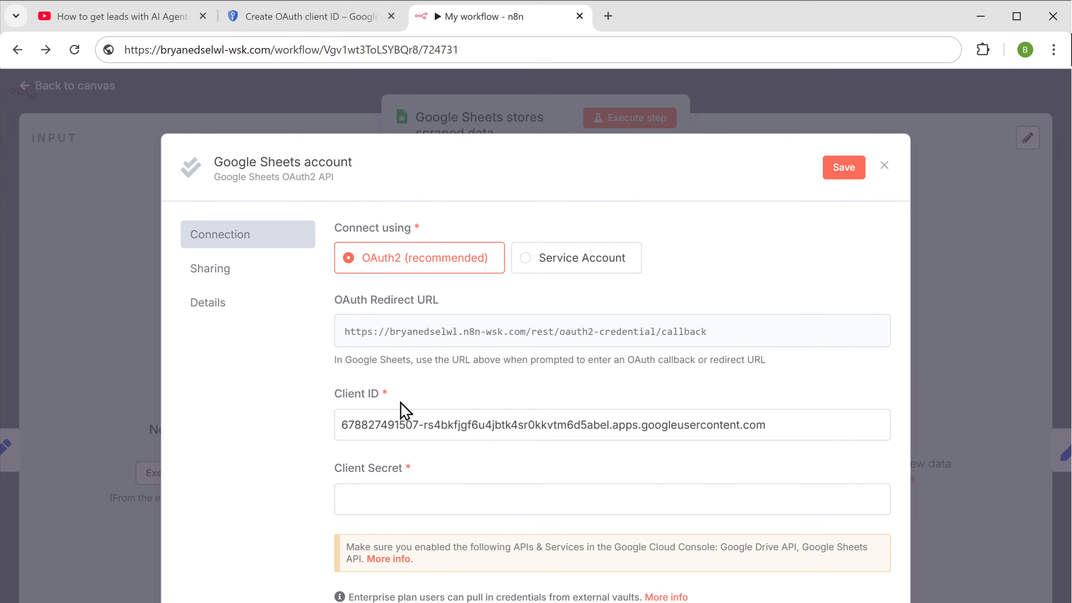
Copy the client secret of the n8n-lead generation OAuth client in Google Cloud and paste it as the Client Secret of n8n's Google Sheets credential
{"action": "left_click", "coordinate": [306, 23]}
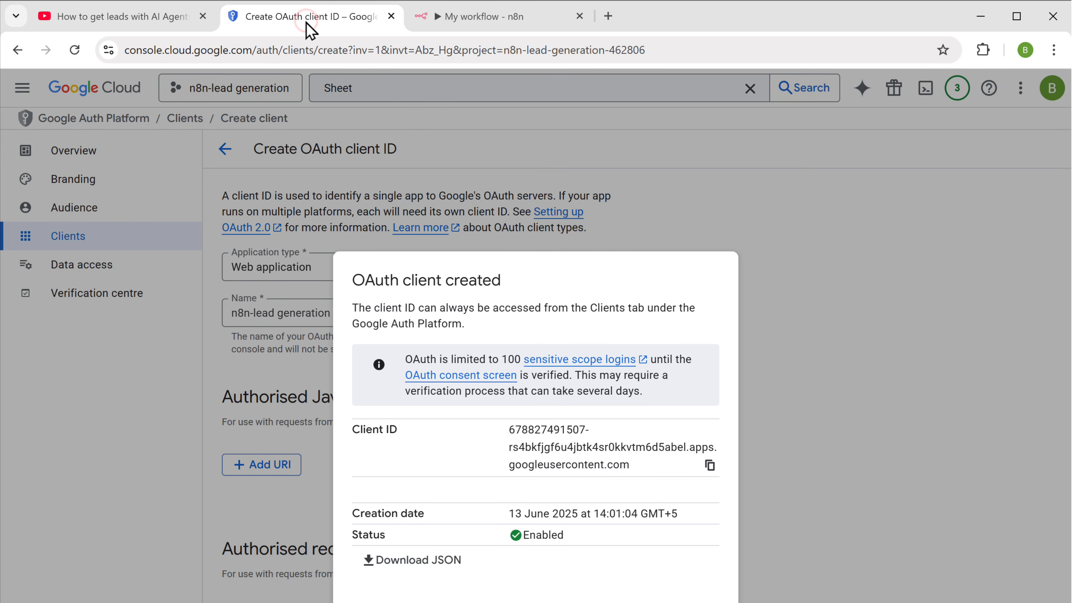
{"action": "left_click", "coordinate": [716, 460]}
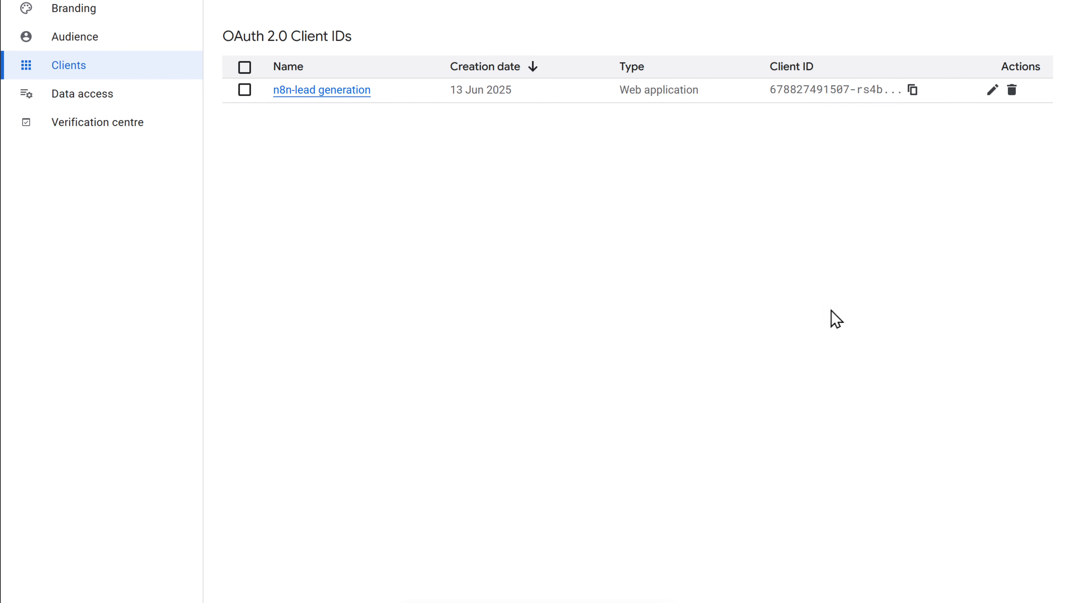
{"action": "left_click", "coordinate": [995, 93]}
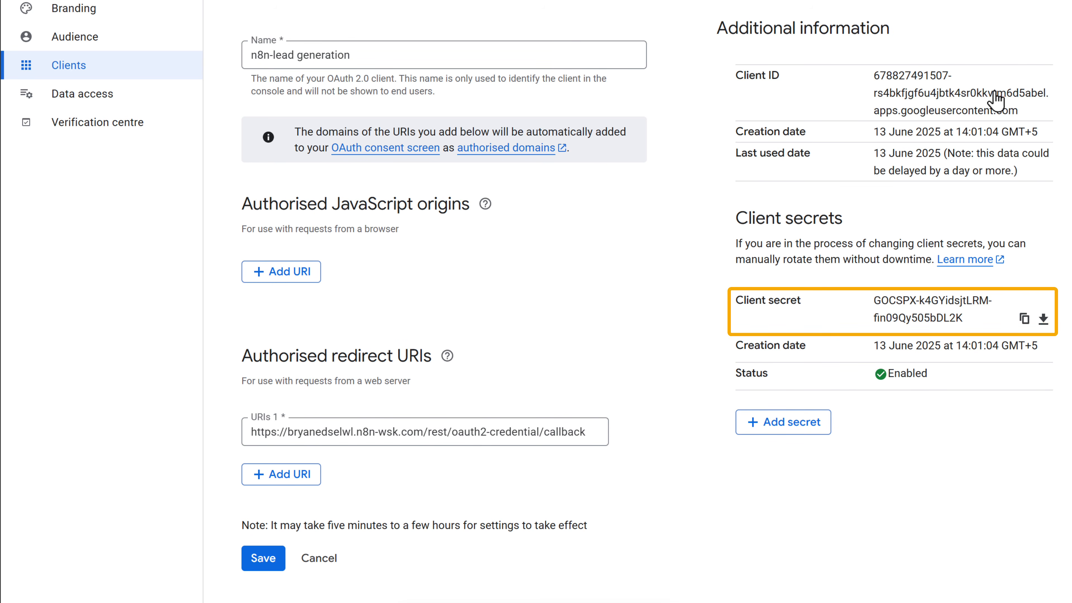
{"action": "left_click", "coordinate": [1024, 320]}
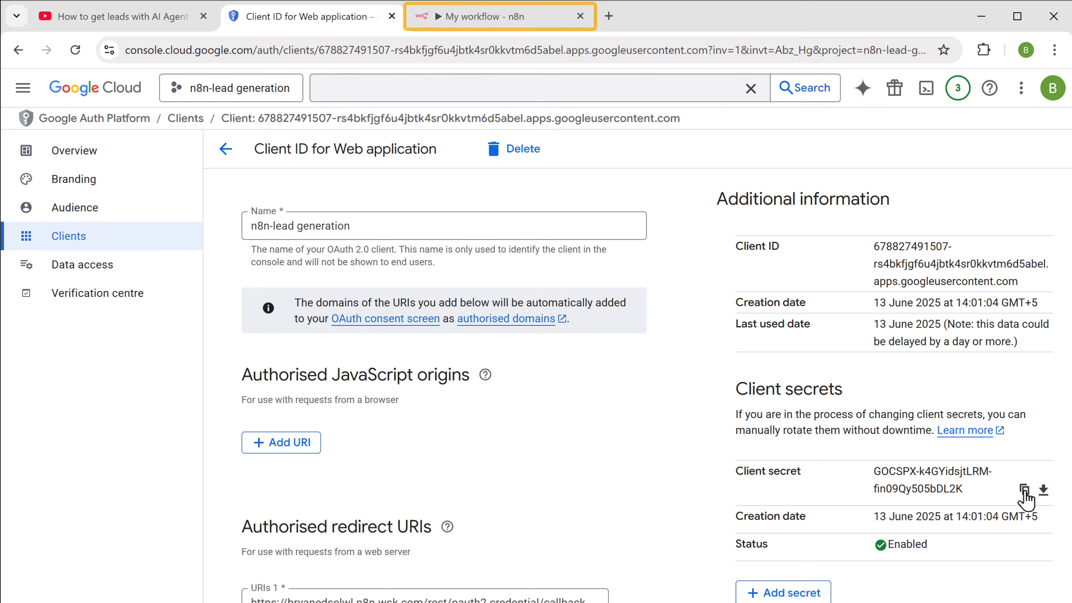
{"action": "left_click", "coordinate": [490, 18]}
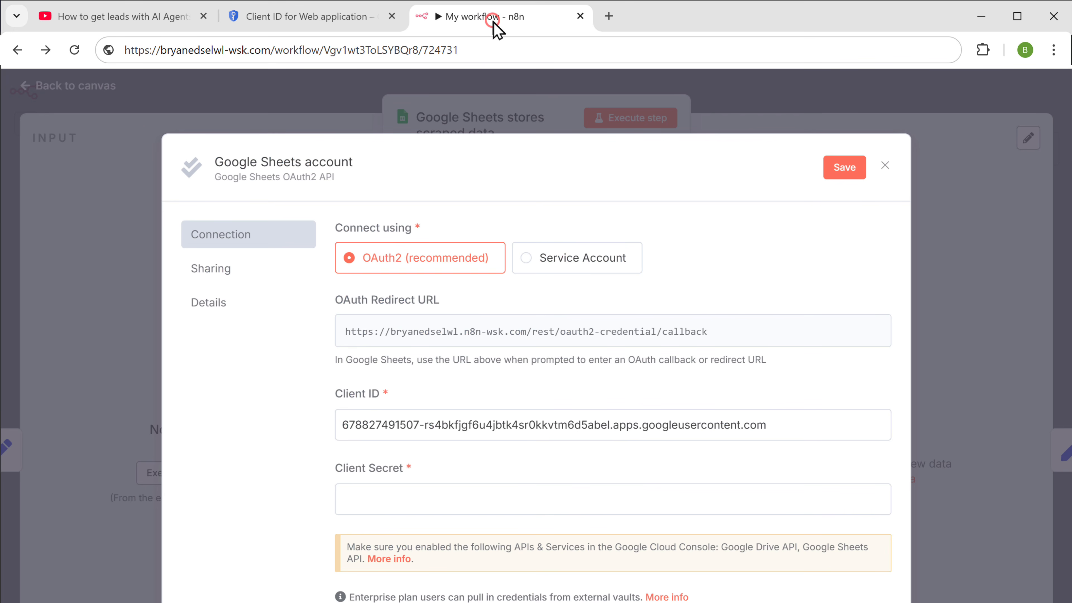
{"action": "left_click", "coordinate": [347, 498]}
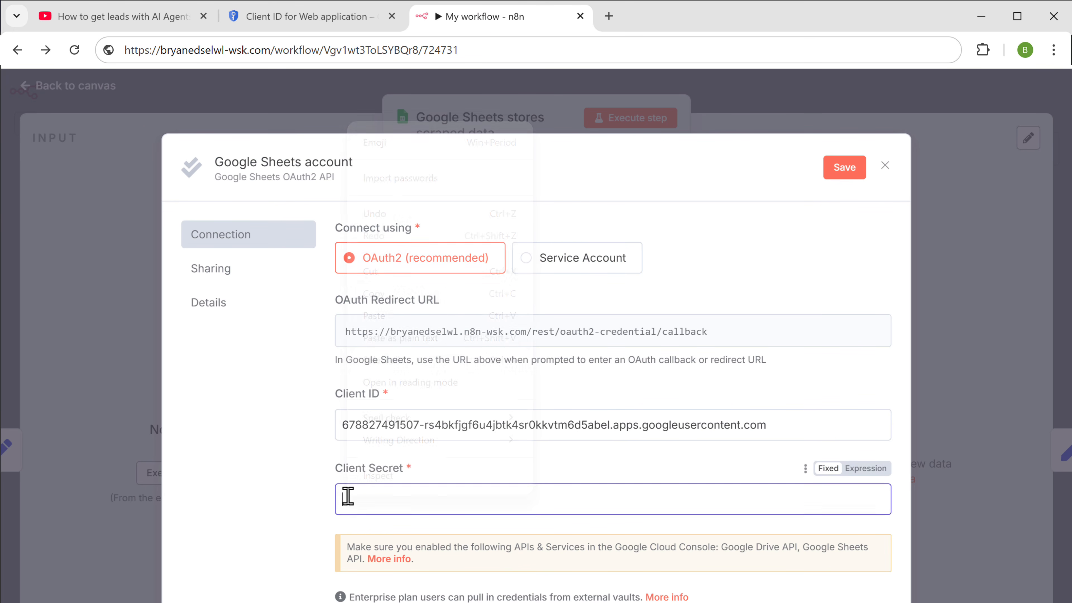
{"action": "right_click", "coordinate": [347, 498]}
{"action": "left_click", "coordinate": [394, 318]}
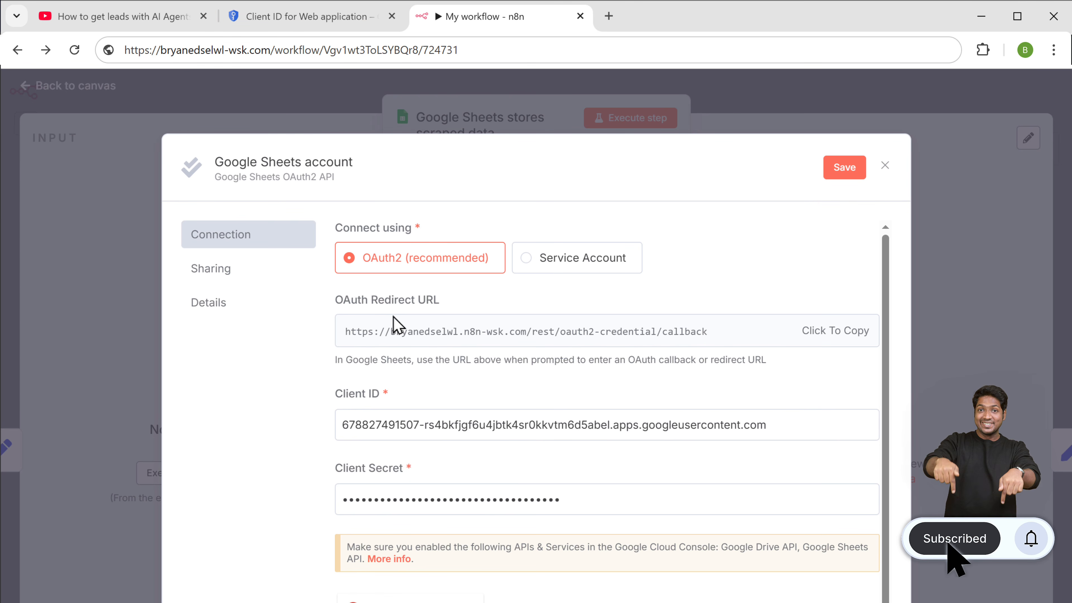
Switch to Google Cloud, find the Google Sheets API by searching for "Sheet", and enable it for the n8n-lead generation project
{"action": "left_click", "coordinate": [311, 24]}
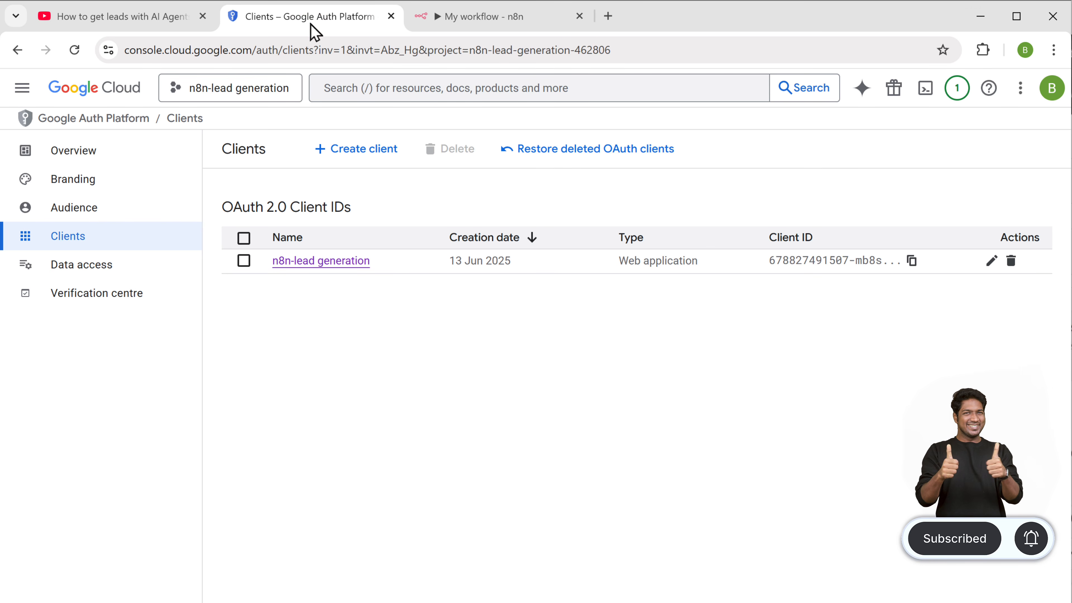
{"action": "left_click", "coordinate": [334, 89]}
{"action": "type", "text": "Sheet"}
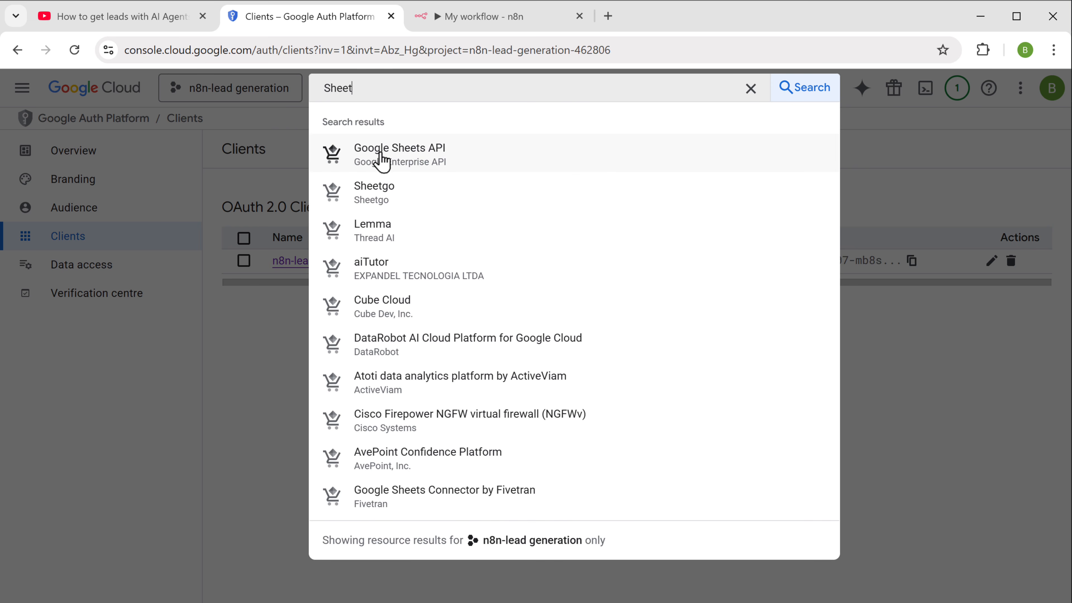
{"action": "left_click", "coordinate": [397, 165]}
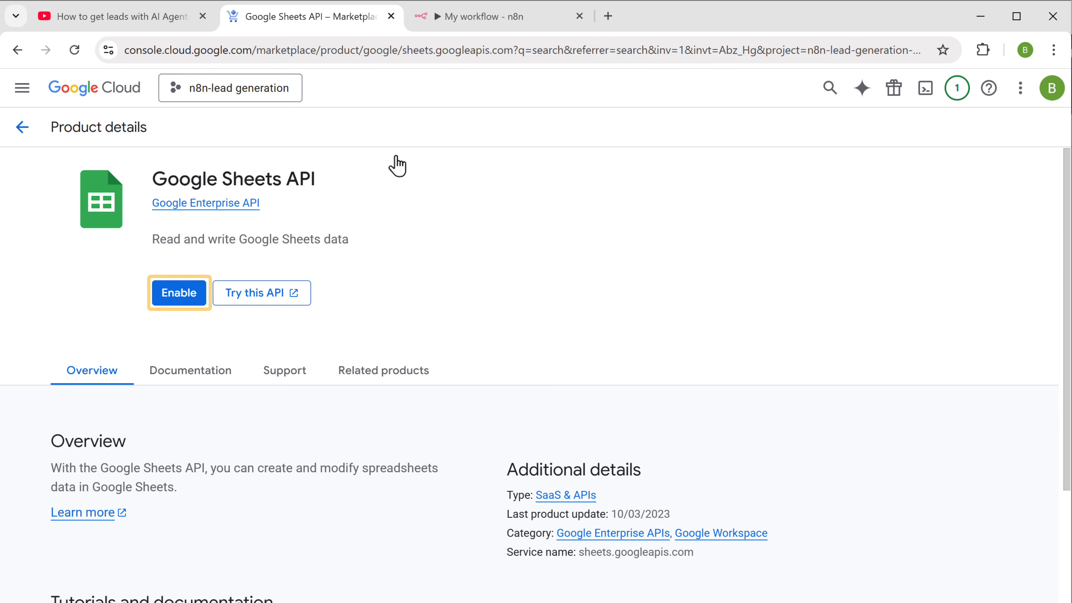
{"action": "left_click", "coordinate": [195, 295]}
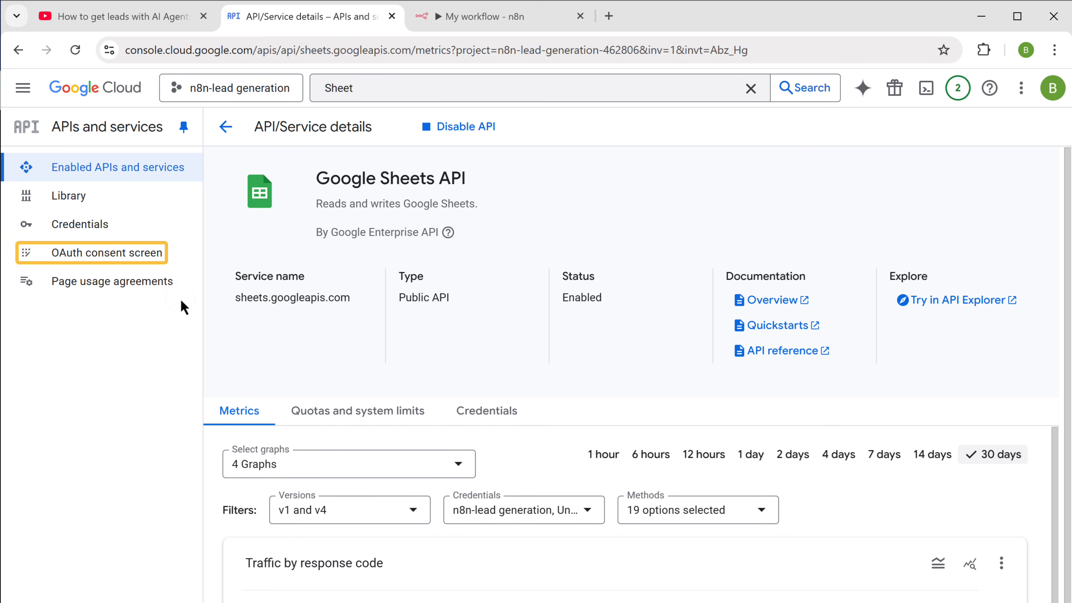
Publish the app to production from the audience settings of the OAuth consent screen
{"action": "left_click", "coordinate": [102, 260]}
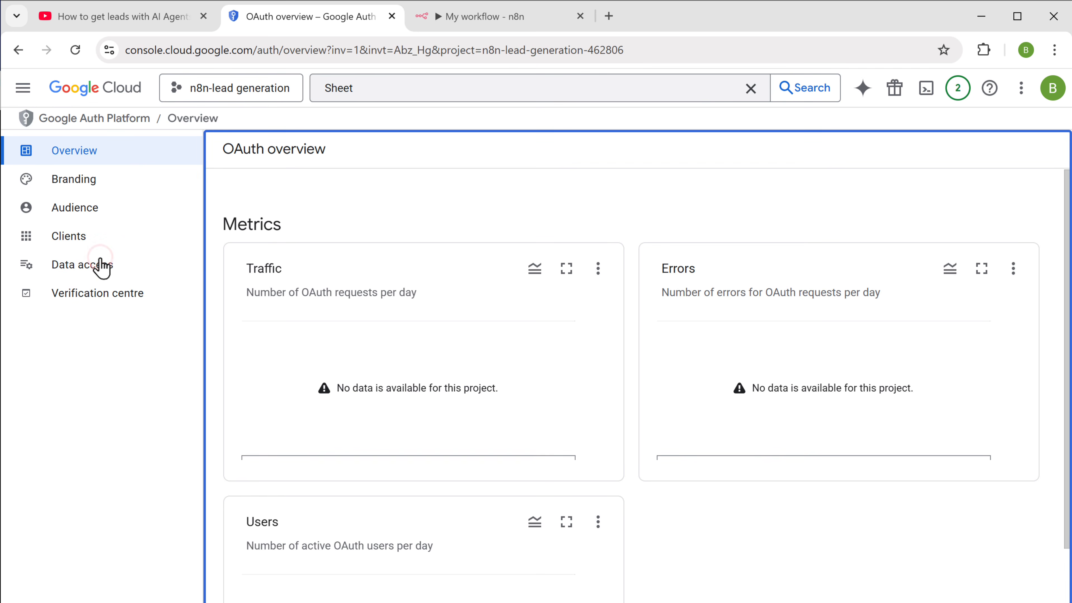
{"action": "left_click", "coordinate": [94, 216]}
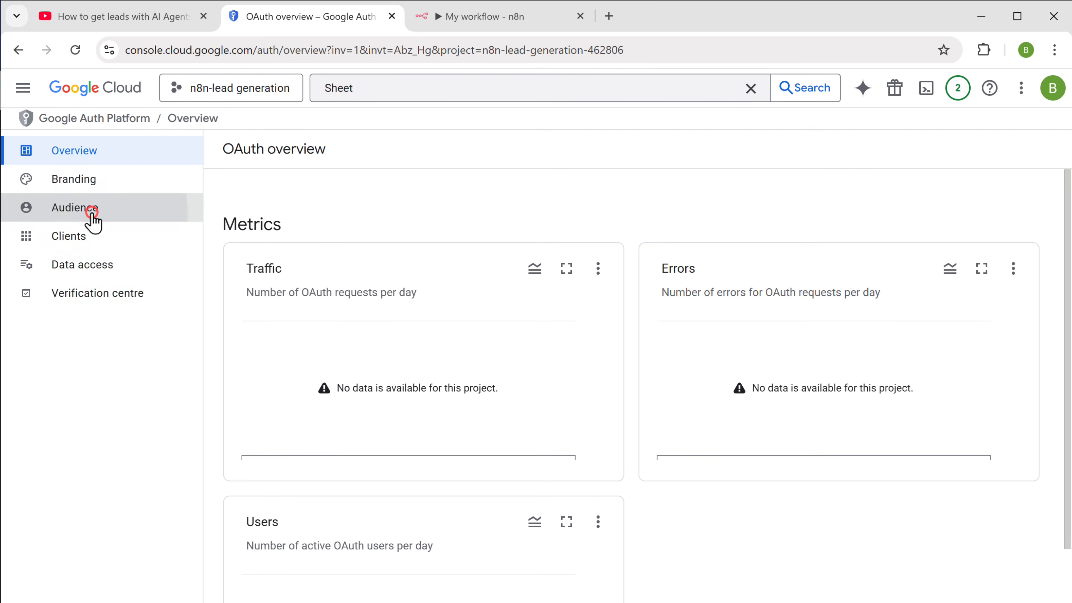
{"action": "left_click", "coordinate": [260, 282]}
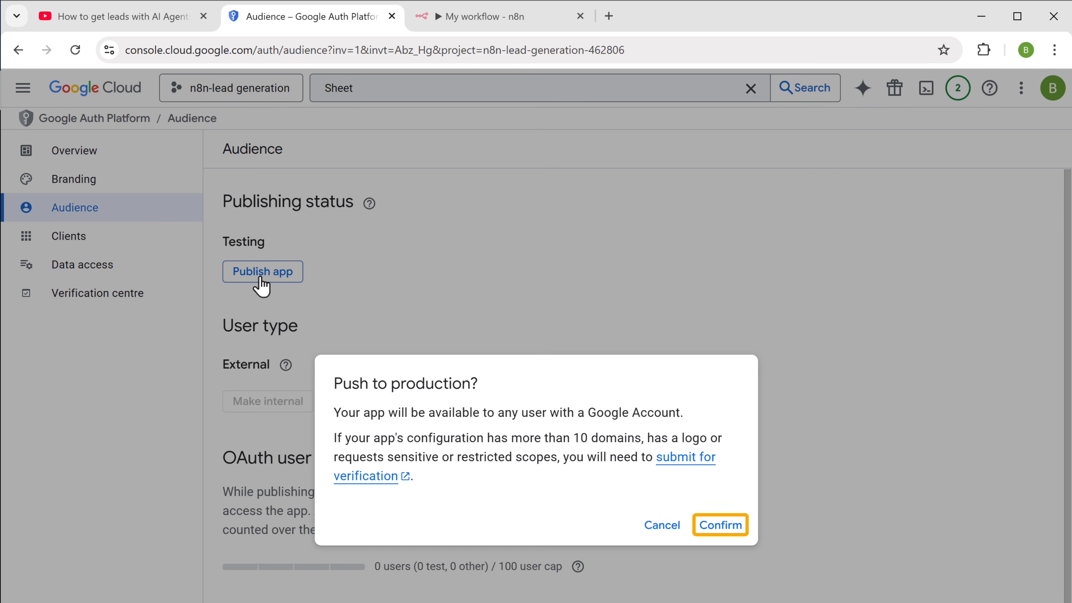
{"action": "left_click", "coordinate": [722, 528]}
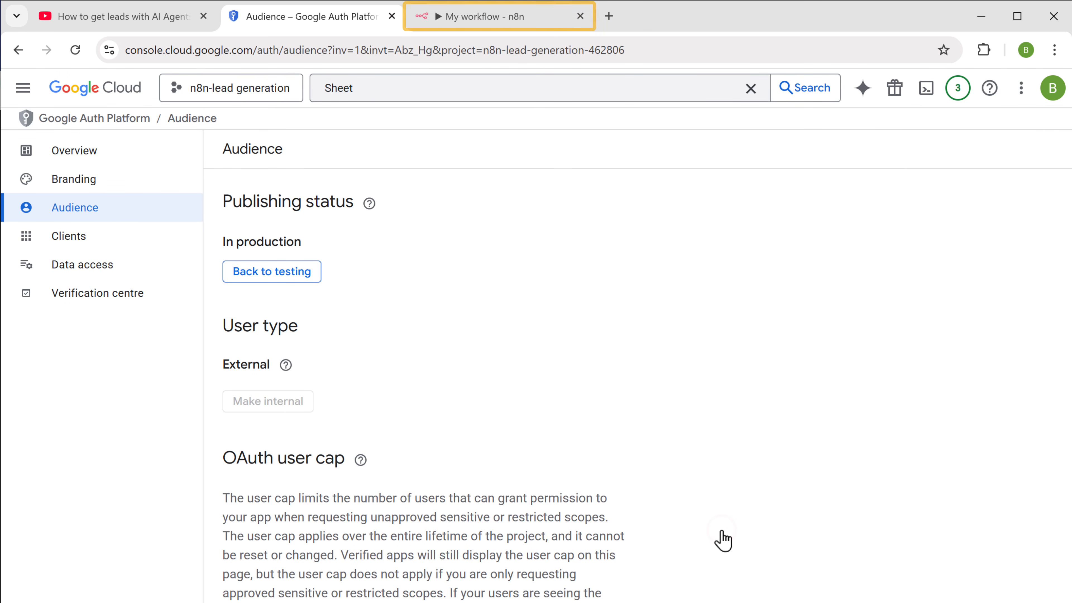
Switch to n8n and sign in with the Google account, granting n8n.cloud all requested Drive and Sheets permissions
{"action": "left_click", "coordinate": [489, 21]}
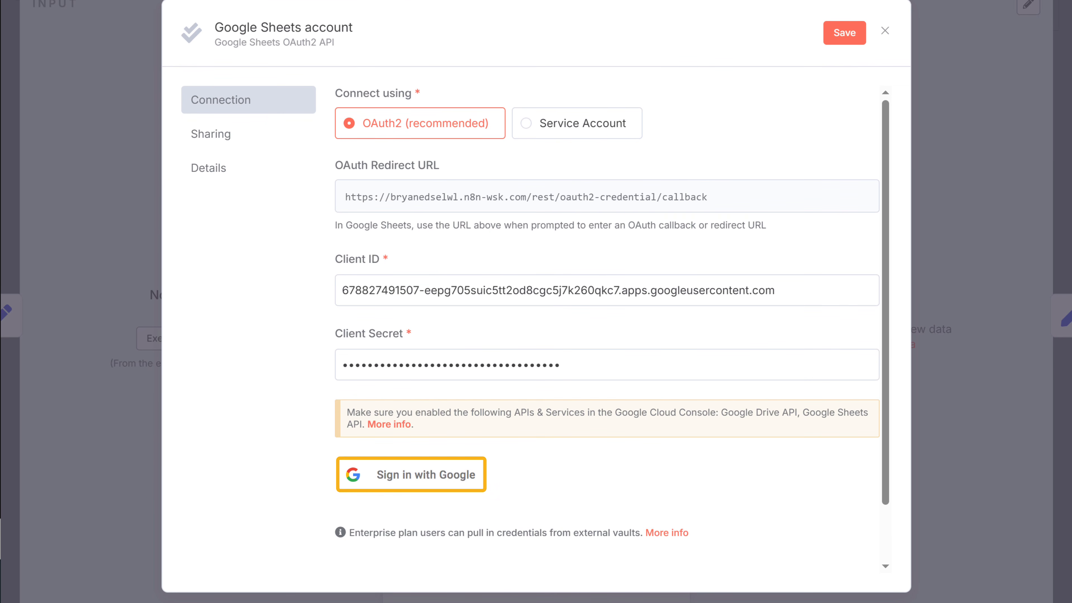
{"action": "left_click", "coordinate": [412, 481]}
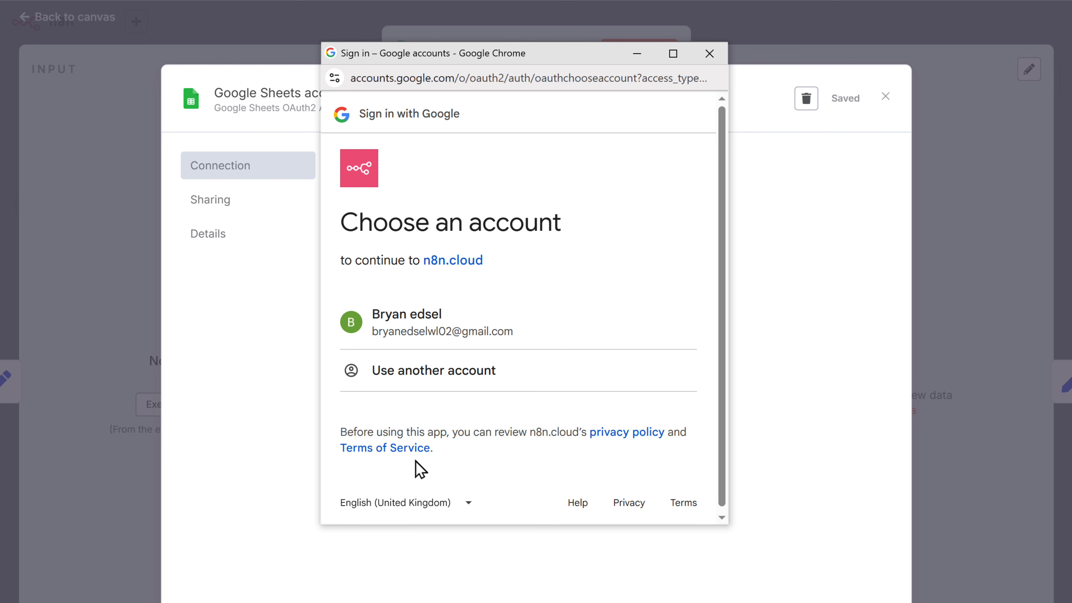
{"action": "left_click", "coordinate": [440, 344]}
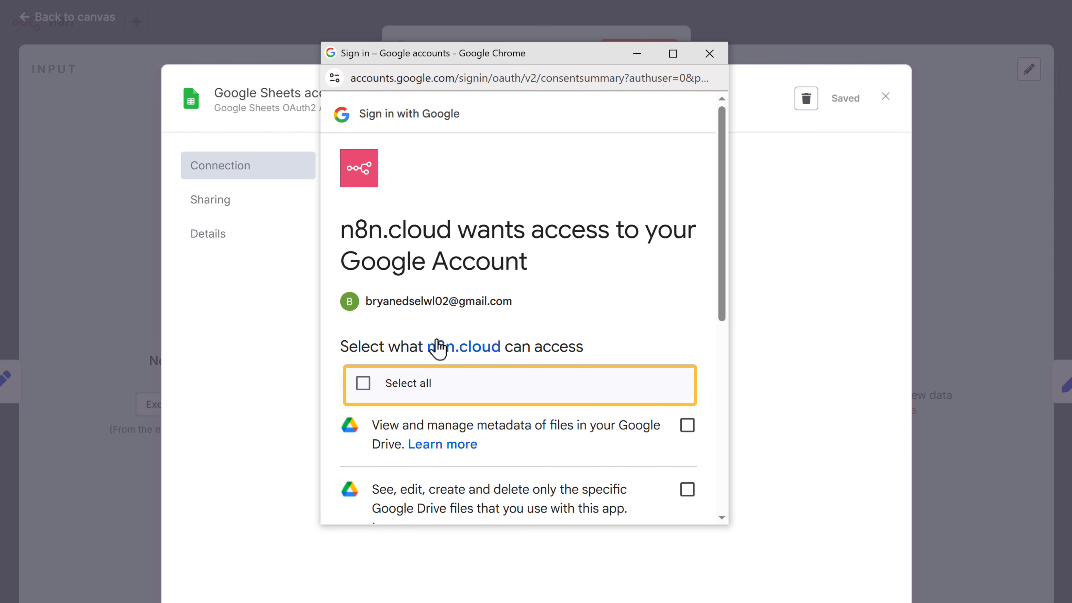
{"action": "left_click", "coordinate": [362, 383]}
{"action": "scroll", "coordinate": [367, 390], "scroll_direction": "down", "scroll_amount": 8}
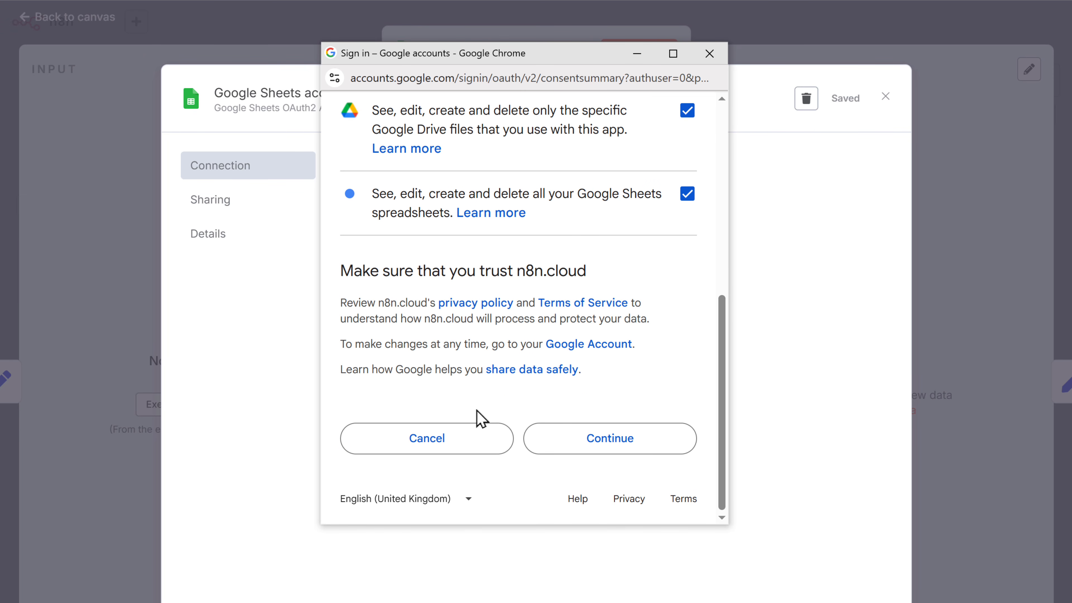
{"action": "left_click", "coordinate": [616, 447]}
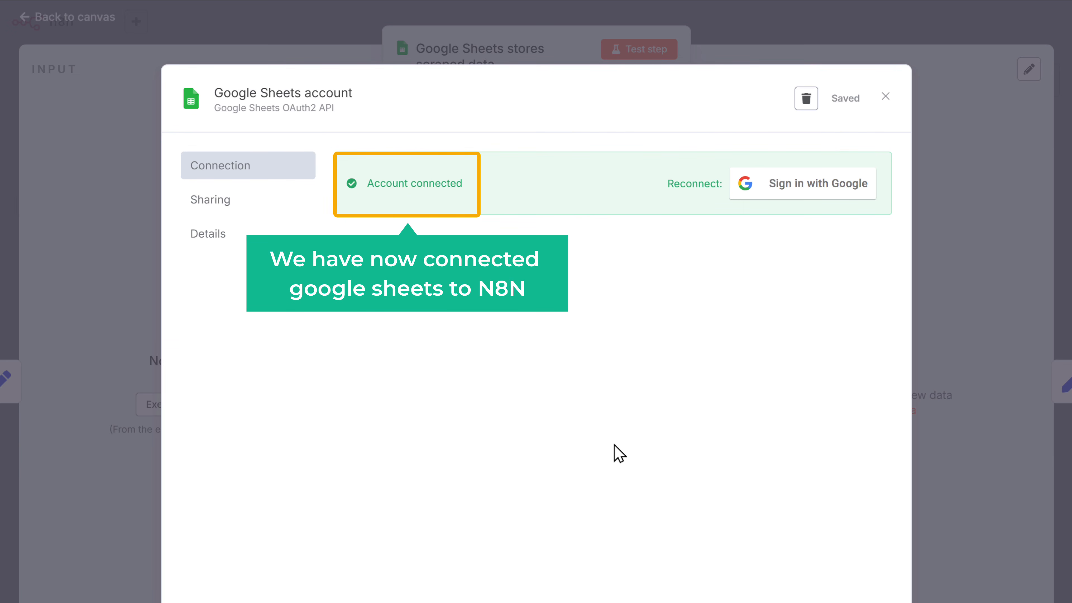
Close the Google Sheets credential and set the storage node's Resource to Sheet Within Document
{"action": "left_click", "coordinate": [886, 98]}
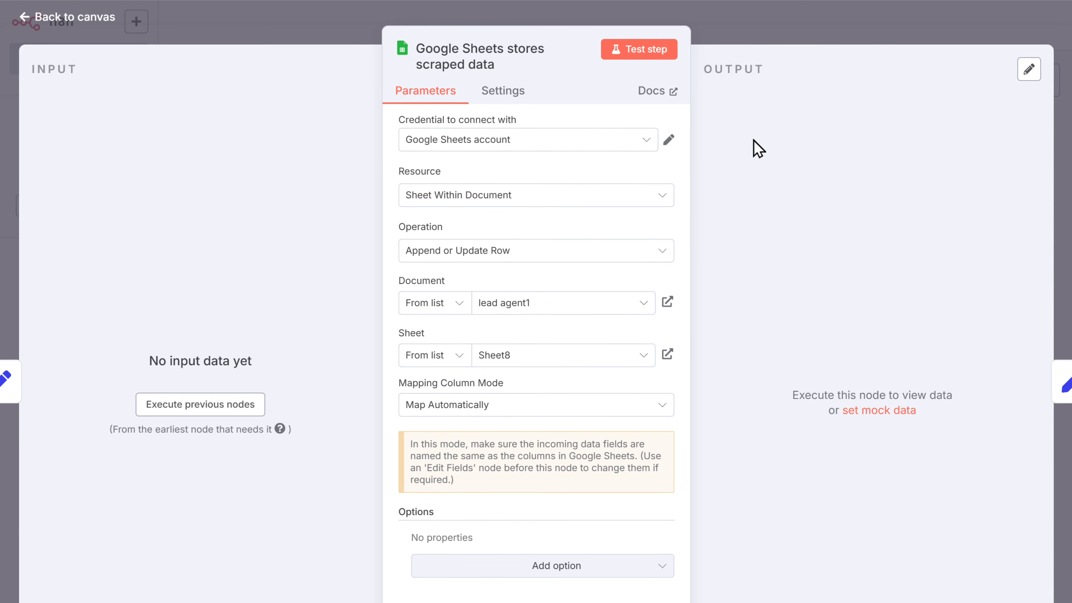
{"action": "left_click", "coordinate": [557, 207]}
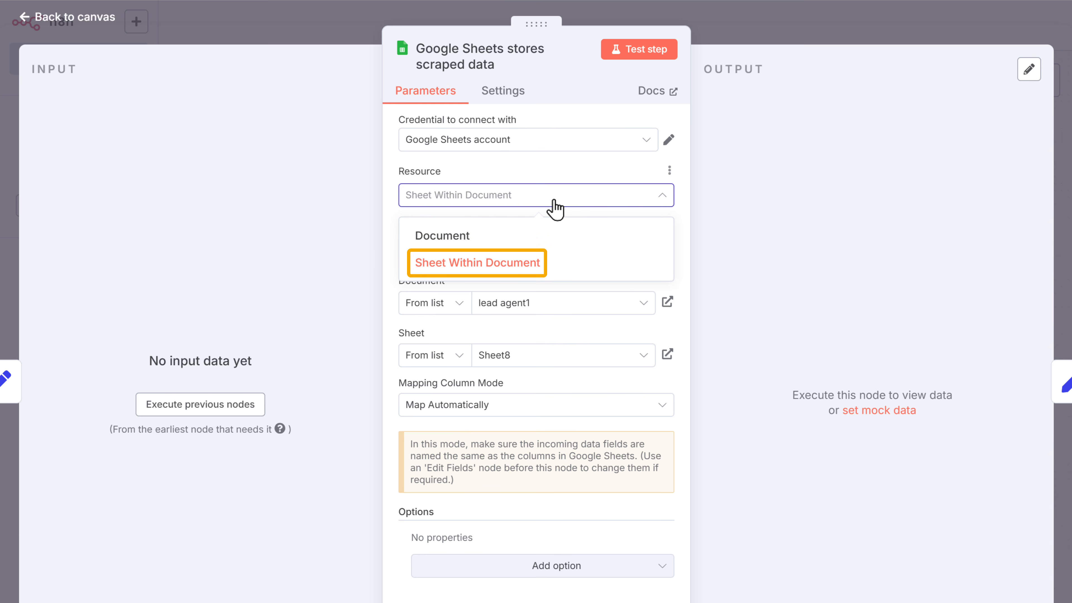
{"action": "left_click", "coordinate": [544, 263]}
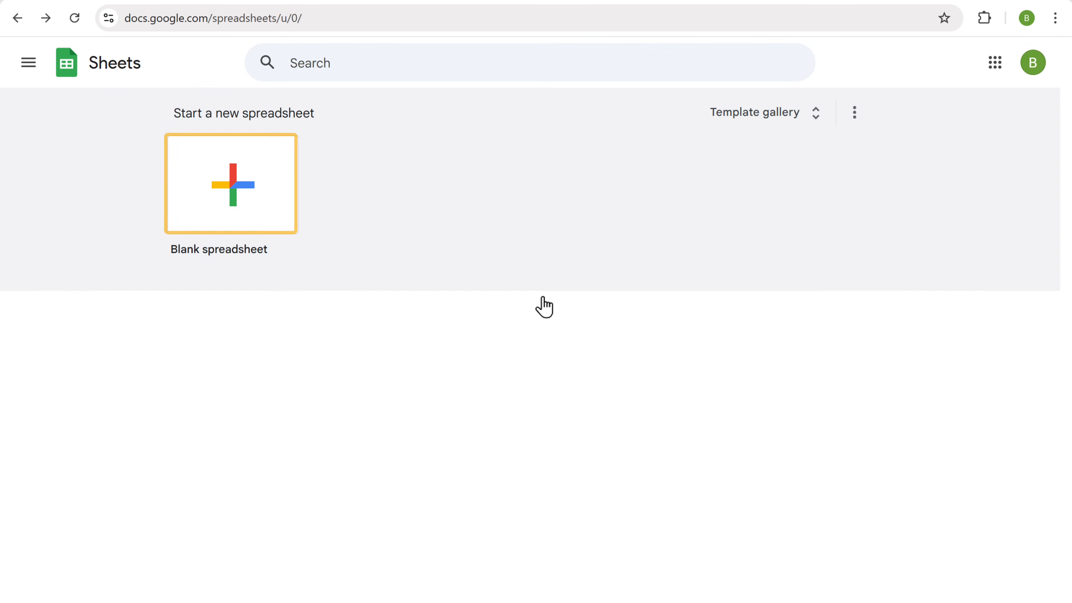
Create a blank spreadsheet in Google Sheets and name it "Lead Assistant"
{"action": "left_click", "coordinate": [236, 196]}
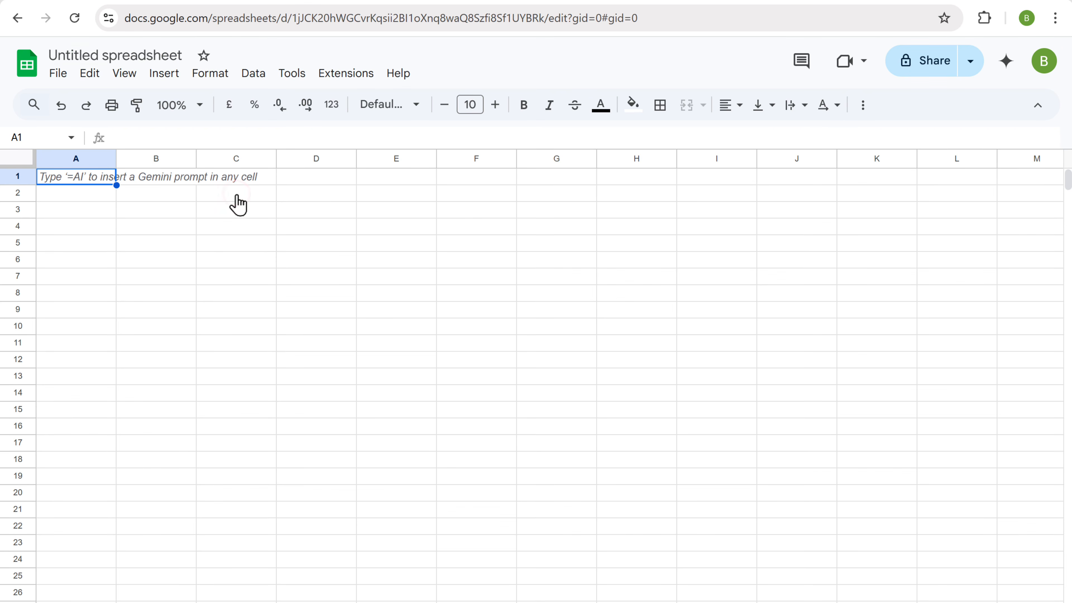
{"action": "left_click", "coordinate": [100, 55]}
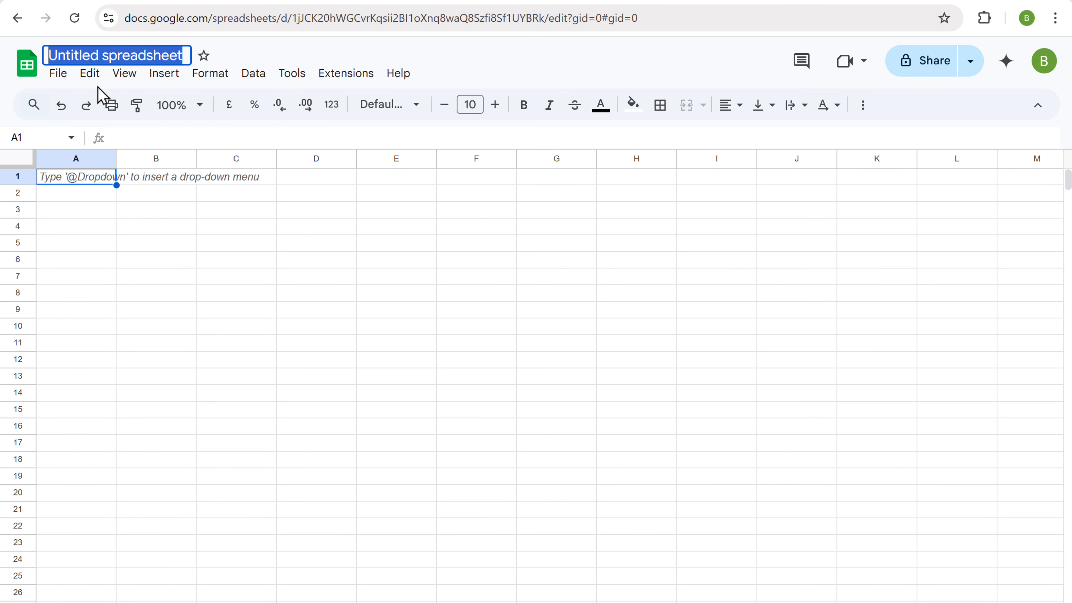
{"action": "type", "text": "Lead Assistant"}
{"action": "key", "text": "Return"}
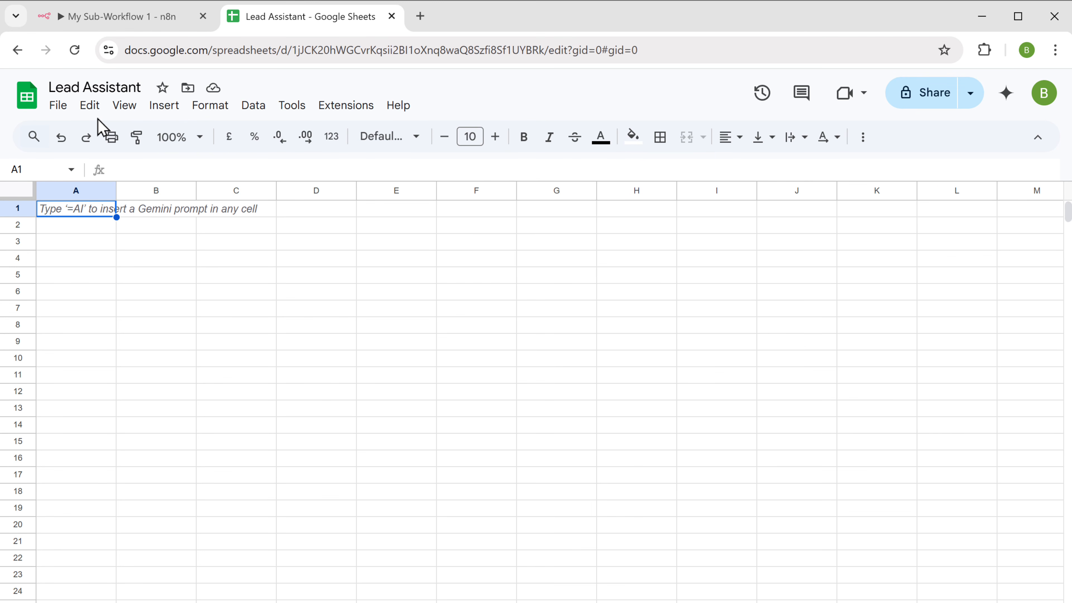
In n8n's Google Sheets node, choose the Lead Assistant document and Sheet1, and set the column mapping mode to Map Automatically
{"action": "left_click", "coordinate": [114, 22]}
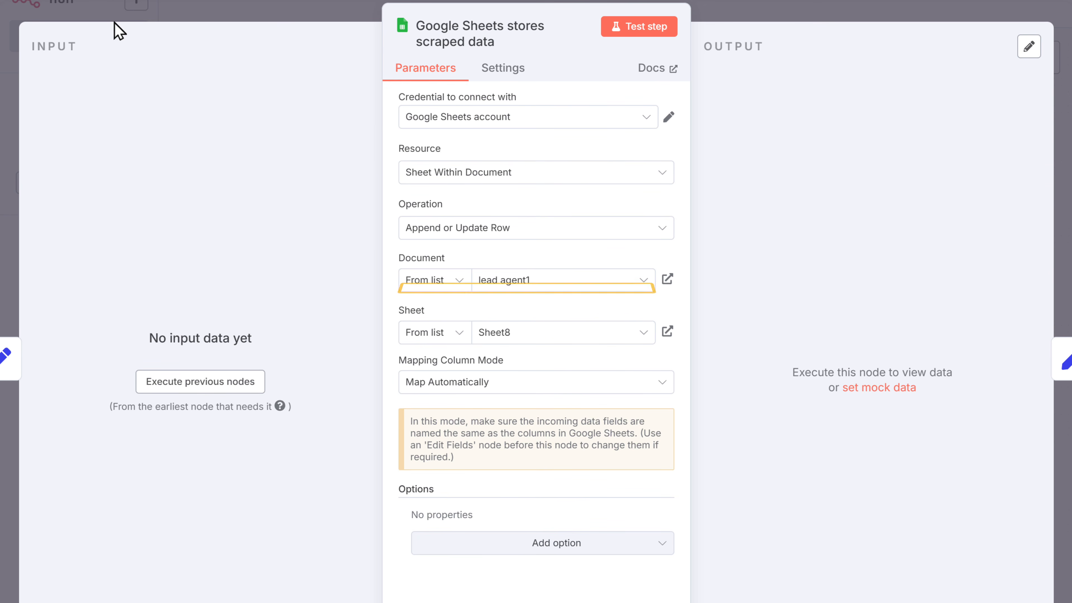
{"action": "left_click", "coordinate": [596, 279]}
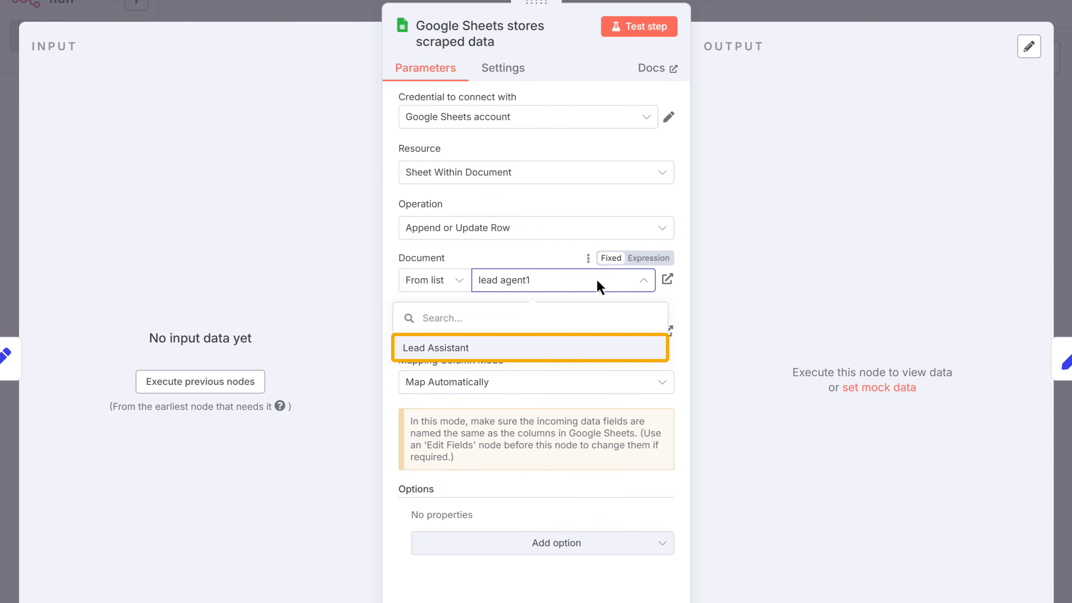
{"action": "left_click", "coordinate": [542, 348]}
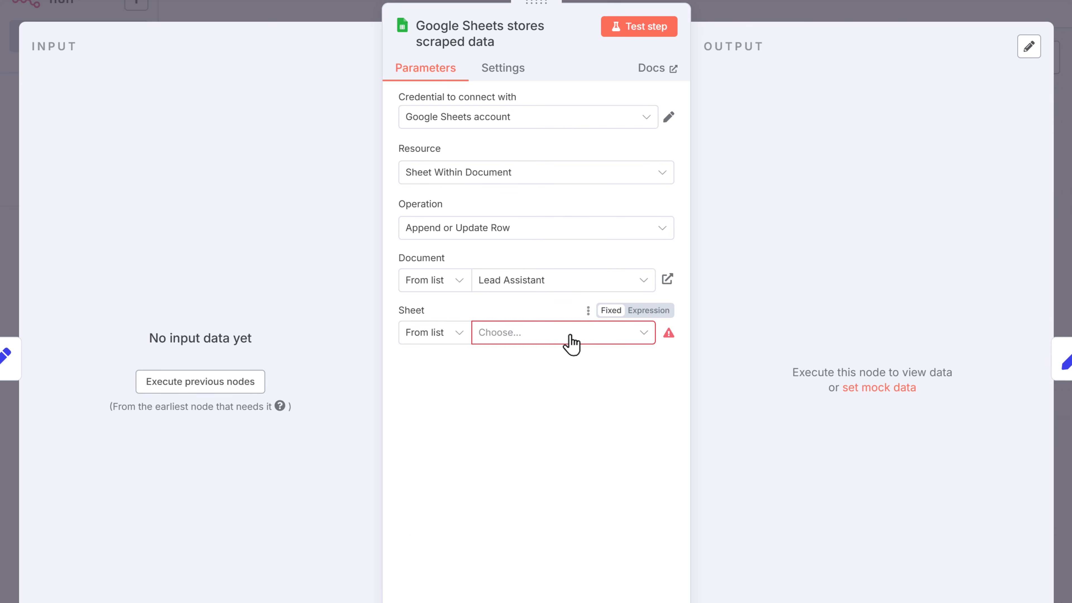
{"action": "left_click", "coordinate": [570, 334]}
{"action": "left_click", "coordinate": [546, 372]}
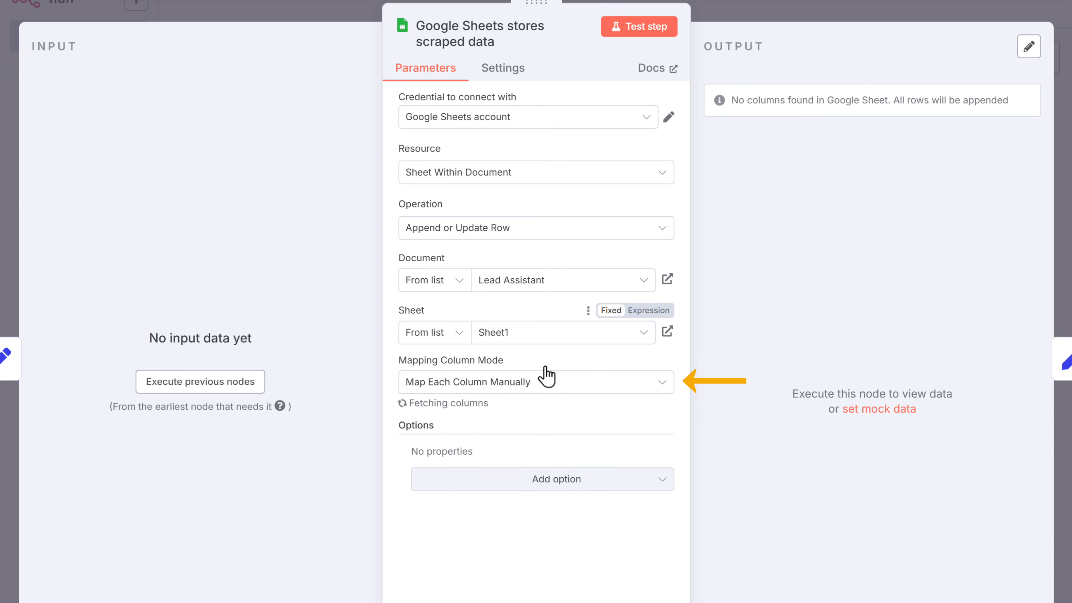
{"action": "left_click", "coordinate": [558, 380]}
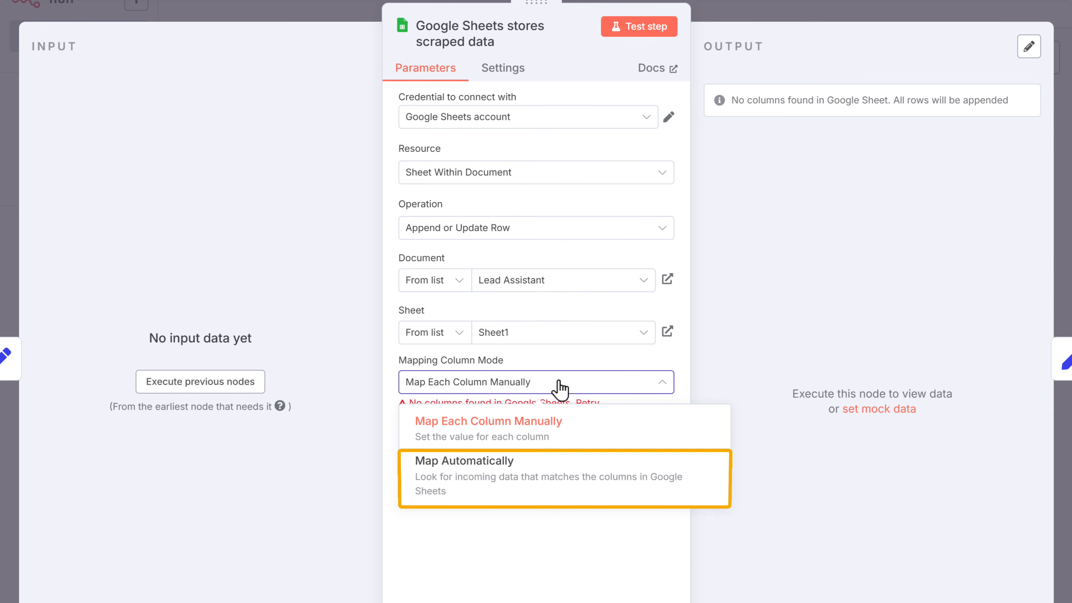
{"action": "left_click", "coordinate": [524, 471]}
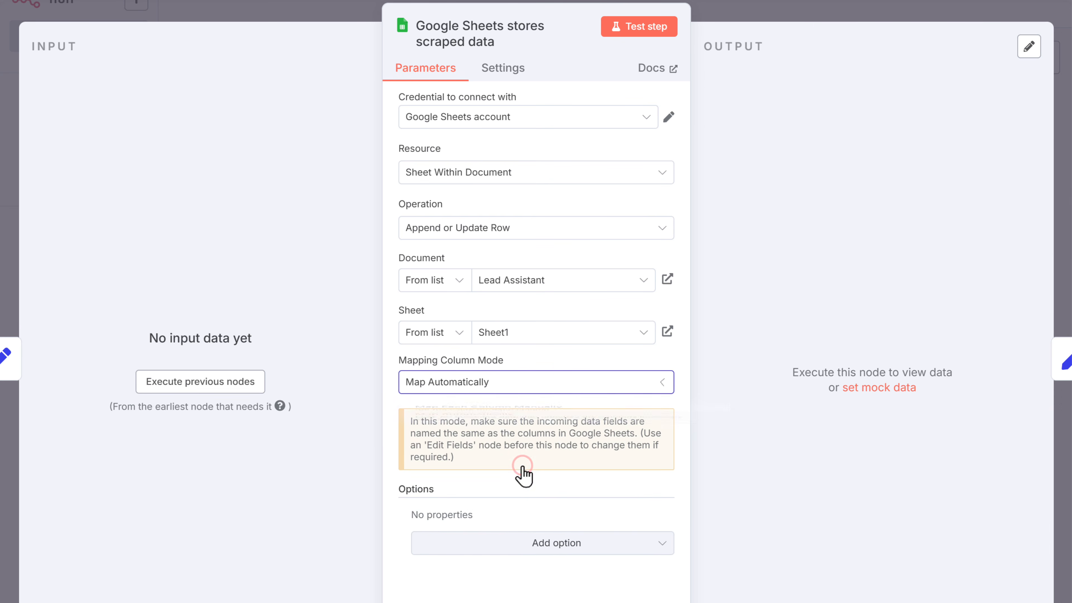
Return to the sub-workflow canvas, switch to the main workflow, and save it
{"action": "left_click", "coordinate": [75, 23]}
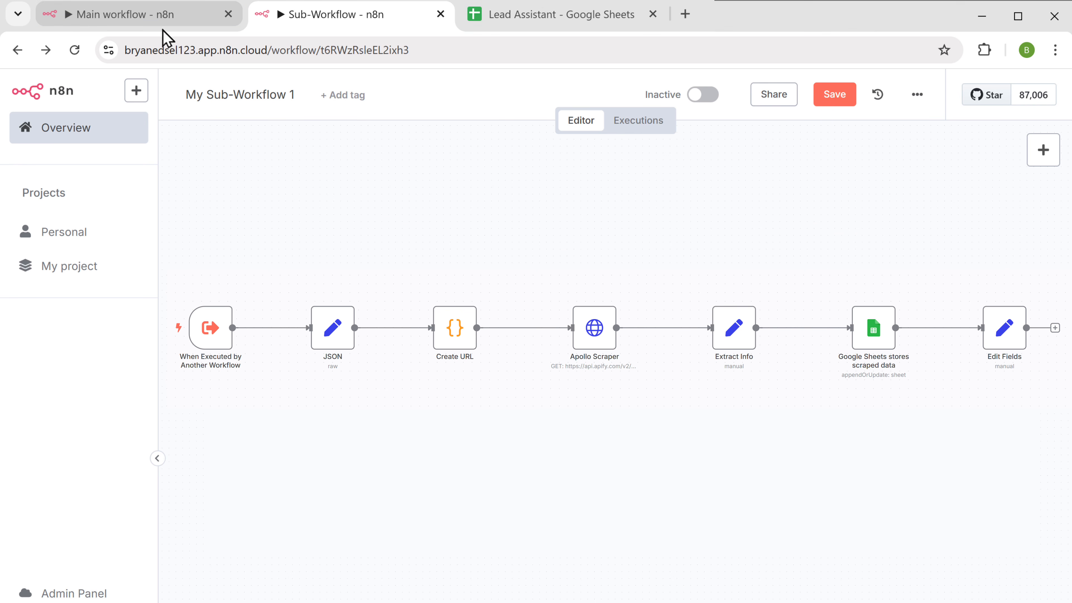
{"action": "left_click", "coordinate": [118, 23]}
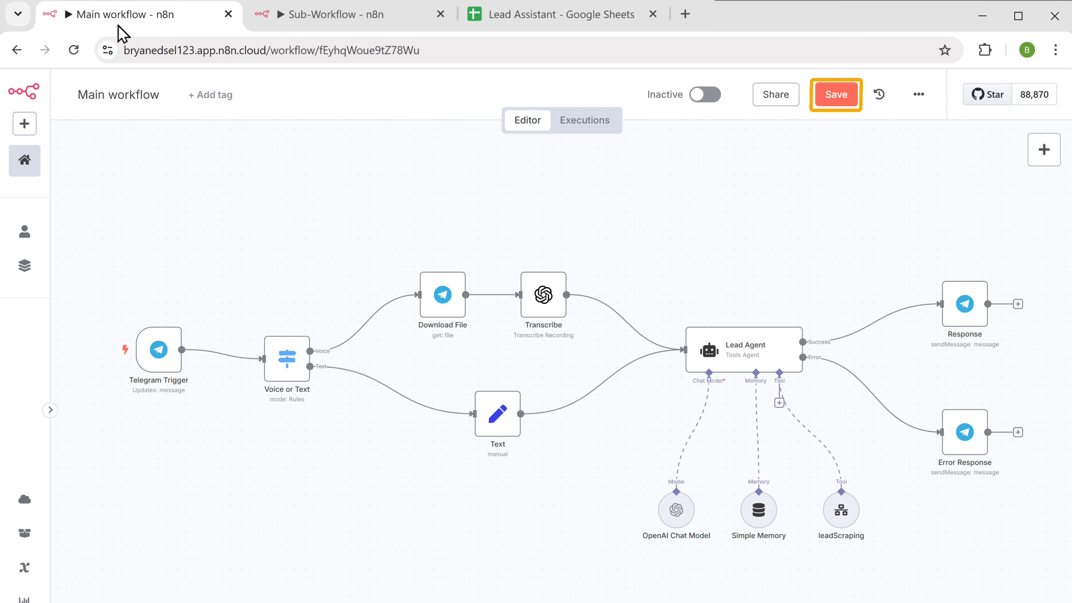
{"action": "left_click", "coordinate": [836, 97]}
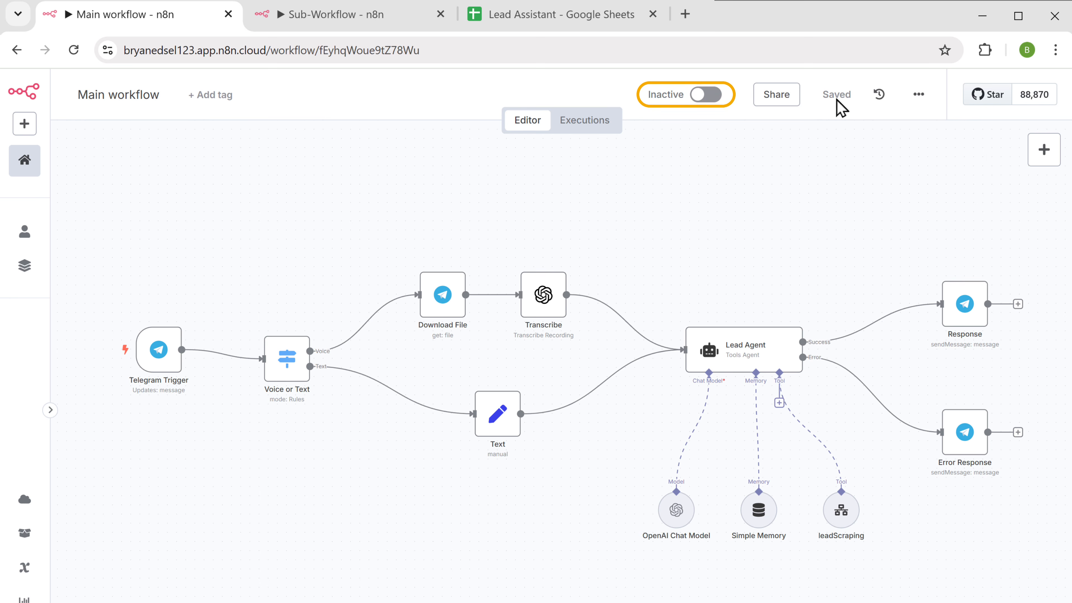
Activate the main workflow and, in Telegram, open and start the Lead Generation AI assistant bot with a test run listening
{"action": "left_click", "coordinate": [708, 101]}
{"action": "left_click", "coordinate": [676, 456]}
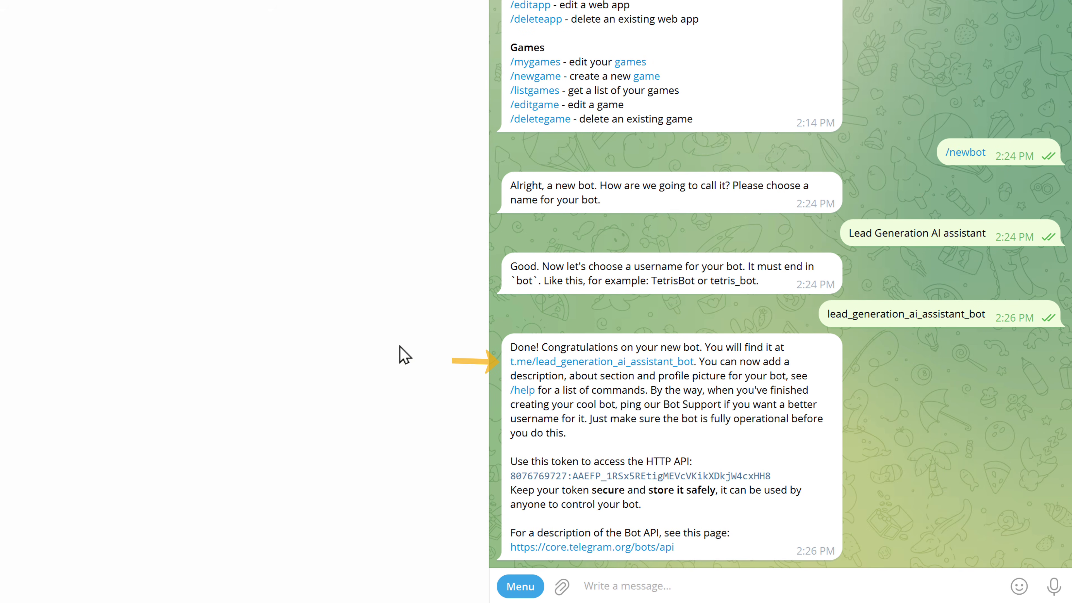
{"action": "left_click", "coordinate": [610, 362]}
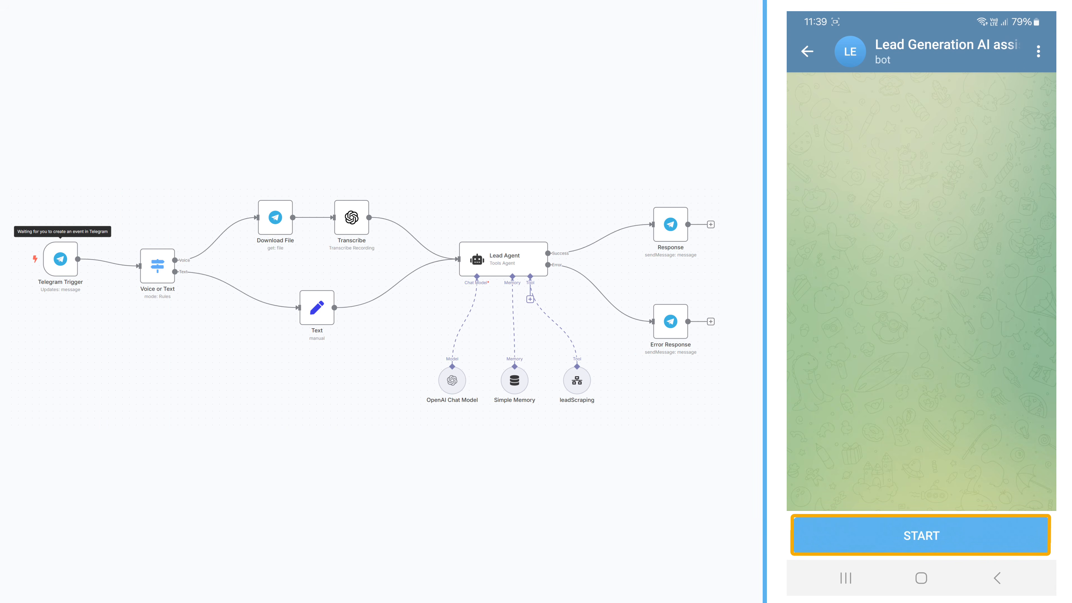
{"action": "left_click", "coordinate": [557, 544]}
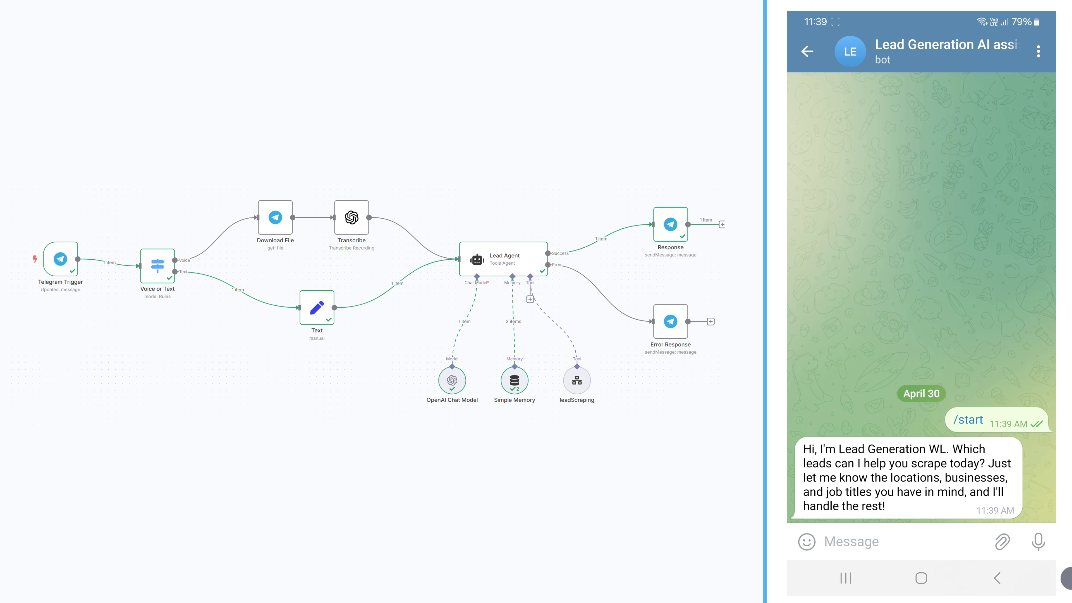
Send the bot a voice request for software engineer leads in Texas, USA, and answer its follow-up question with "IT industry"
{"action": "left_click_drag", "start_coordinate": [1038, 541], "coordinate": [1036, 541]}
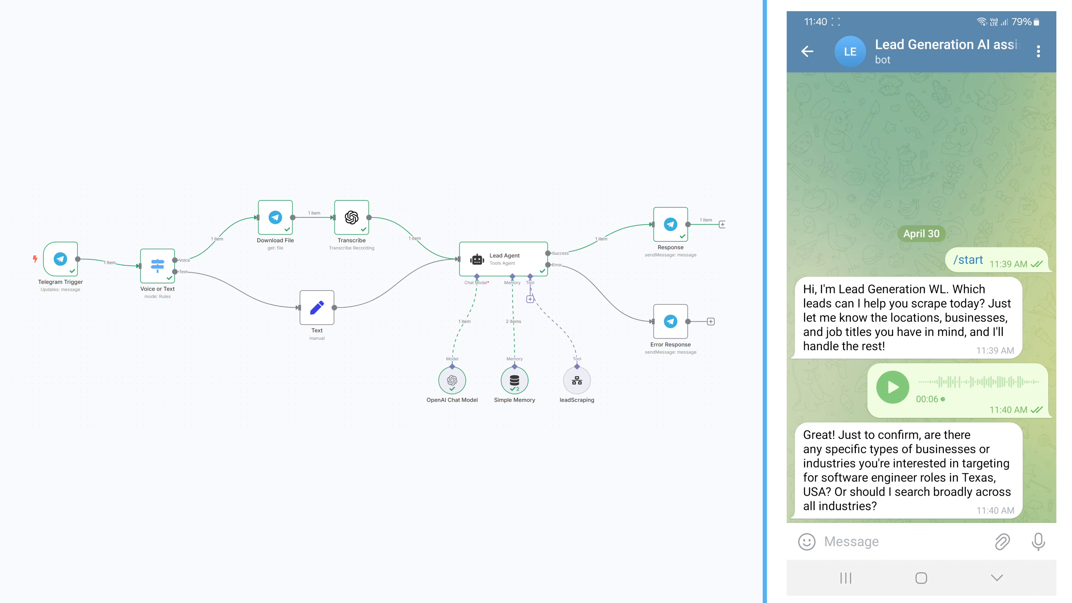
{"action": "left_click", "coordinate": [851, 541]}
{"action": "type", "text": "IT "}
{"action": "type", "text": "industry"}
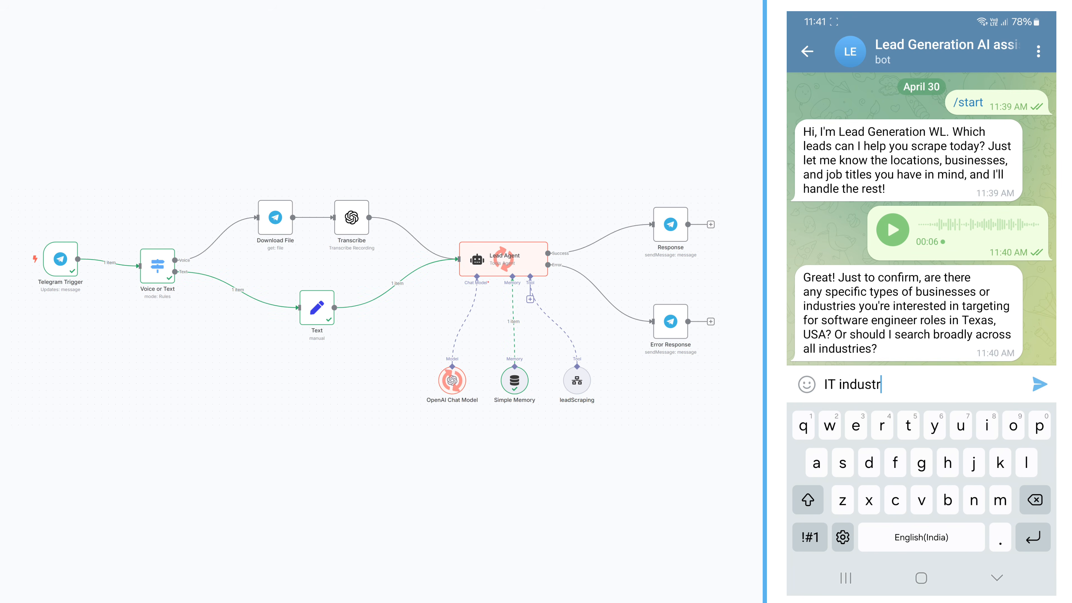
{"action": "left_click", "coordinate": [1038, 384]}
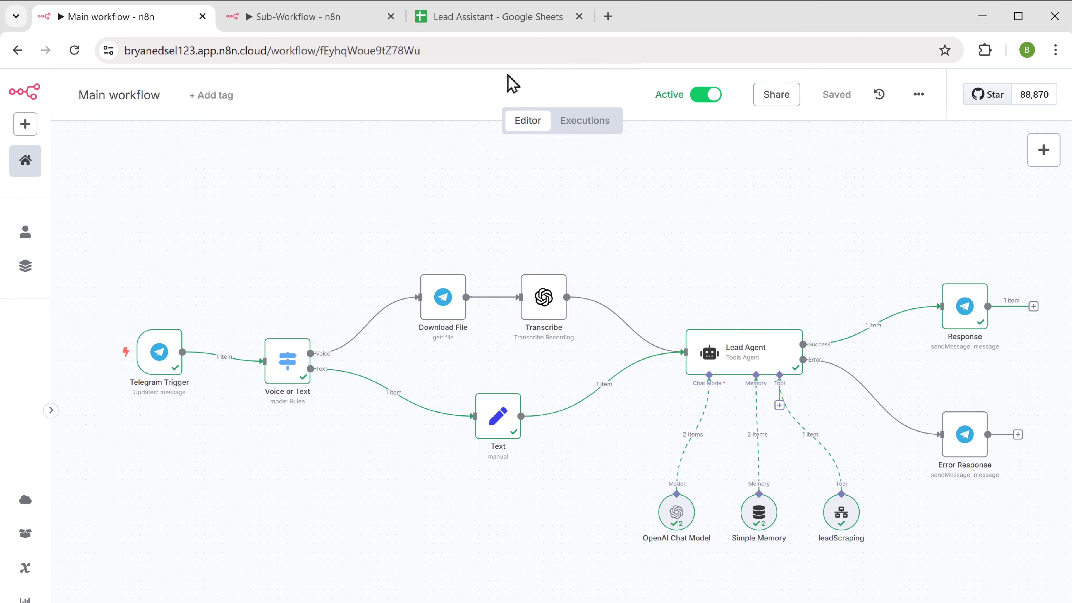
Check the scraped leads in the Lead Assistant spreadsheet and add a second, blank sheet
{"action": "left_click", "coordinate": [502, 25]}
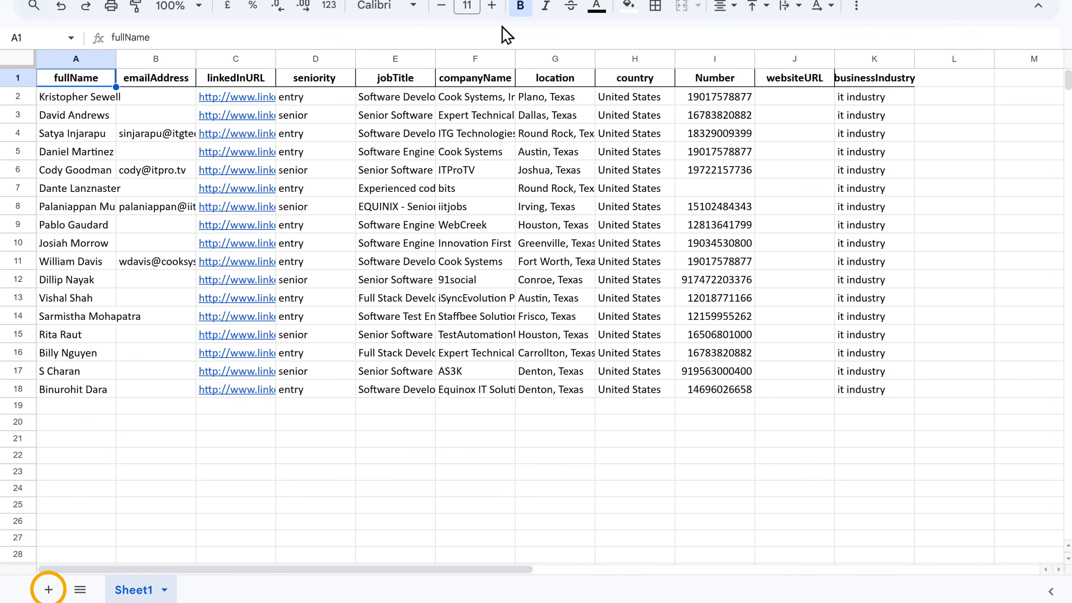
{"action": "left_click", "coordinate": [49, 590]}
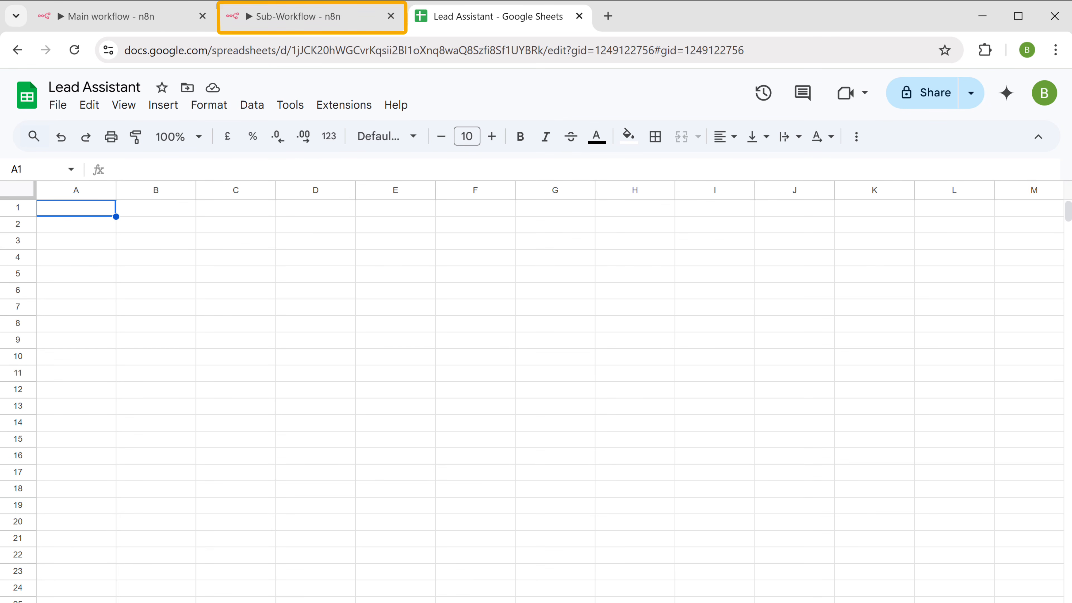
In the n8n sub-workflow, set the Google Sheets storage node's target sheet to Sheet2 and return to the canvas
{"action": "left_click", "coordinate": [295, 20]}
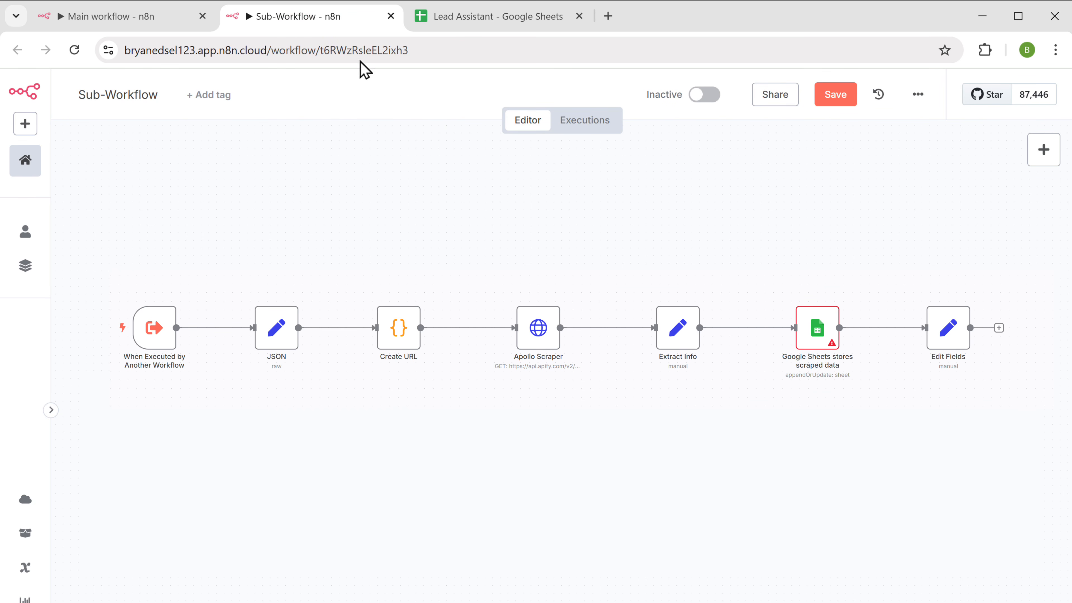
{"action": "double_click", "coordinate": [821, 335]}
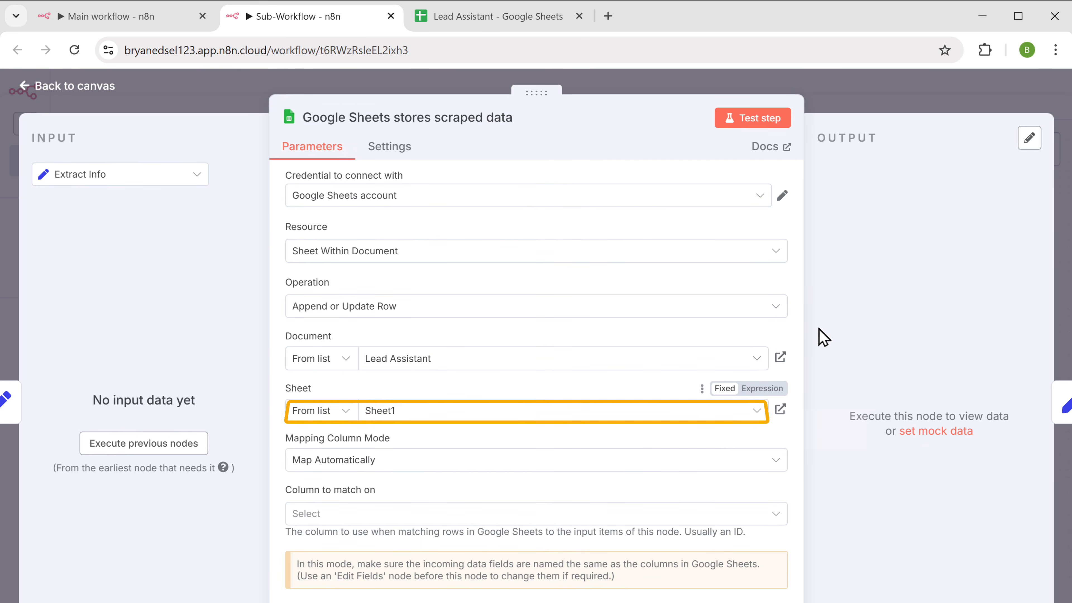
{"action": "left_click", "coordinate": [614, 414]}
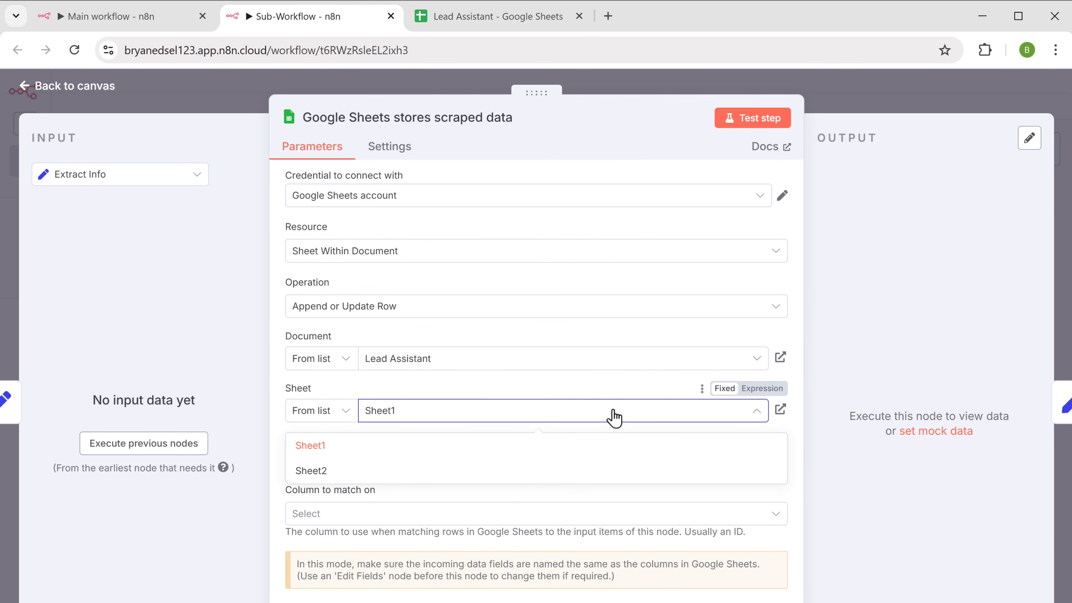
{"action": "left_click", "coordinate": [583, 471]}
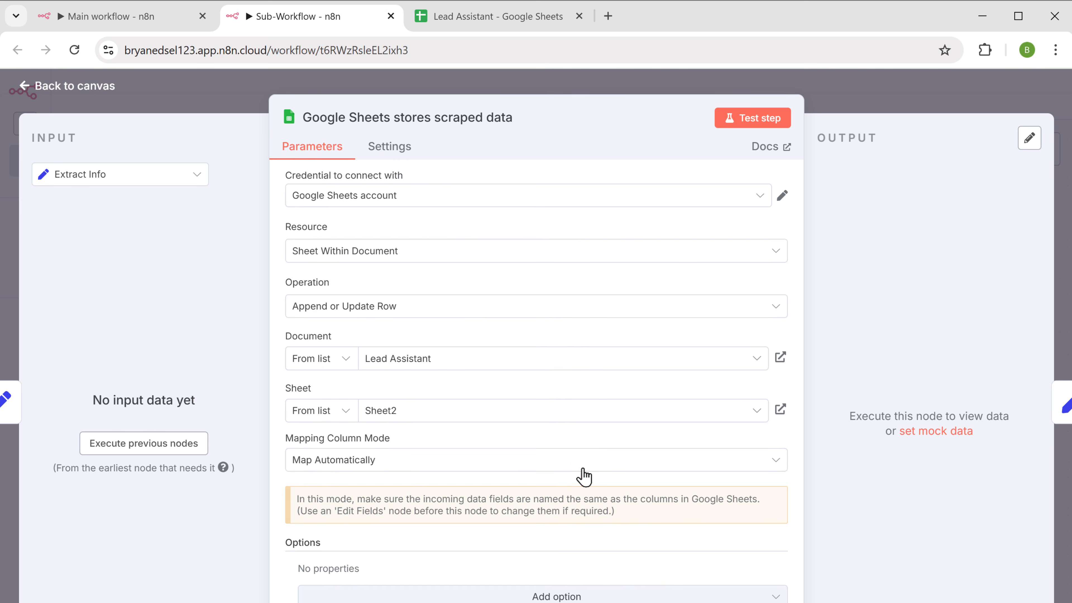
{"action": "left_click", "coordinate": [67, 86]}
Look at the main workflow's run and examine the newly scraped leads in the Lead Assistant spreadsheet's second sheet
{"action": "left_click", "coordinate": [103, 21]}
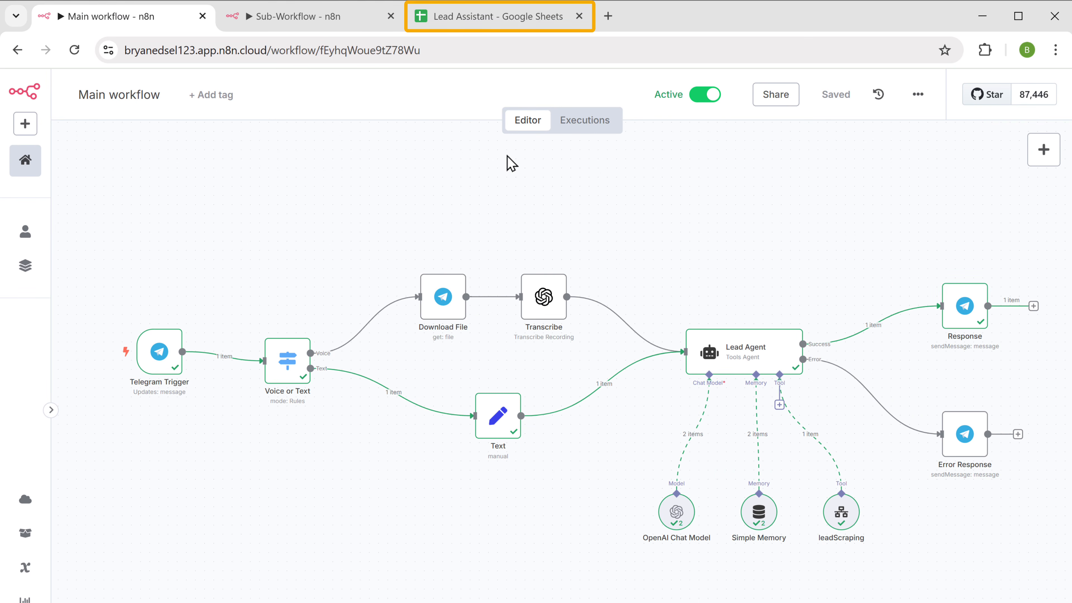
{"action": "left_click", "coordinate": [498, 24]}
{"action": "scroll", "coordinate": [536, 401], "scroll_direction": "down", "scroll_amount": 20}
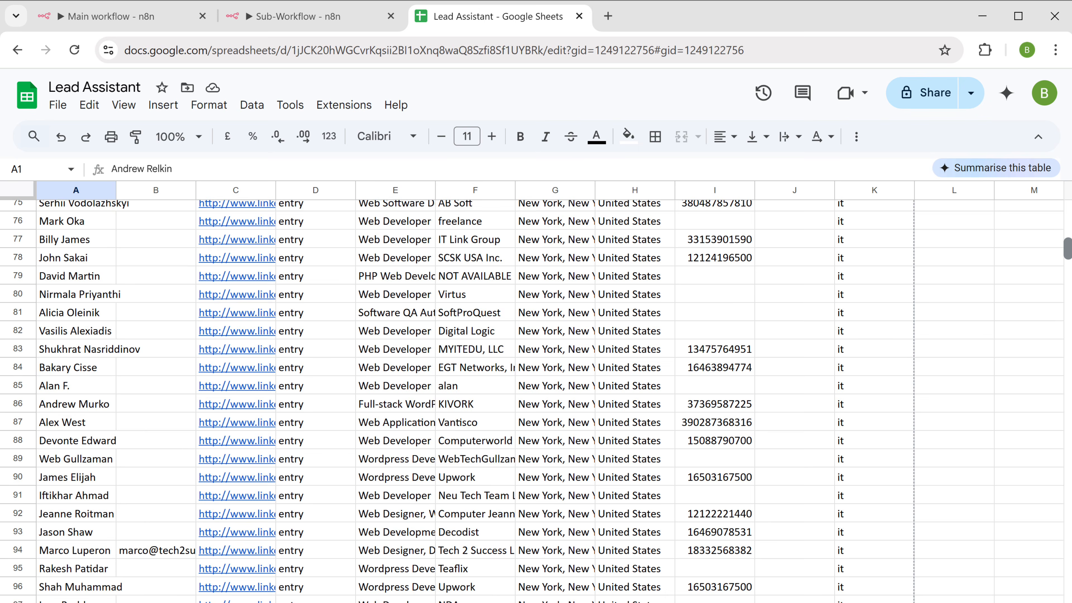